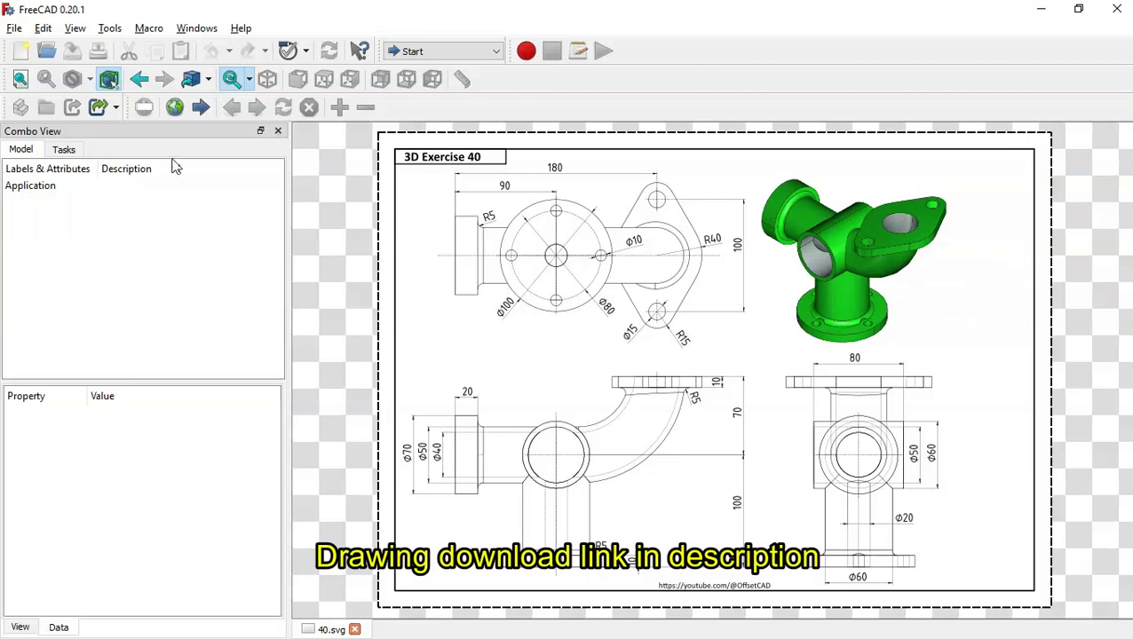
Step: Create a new empty Unnamed document alongside the 40.svg reference drawing
left_click(22, 52)
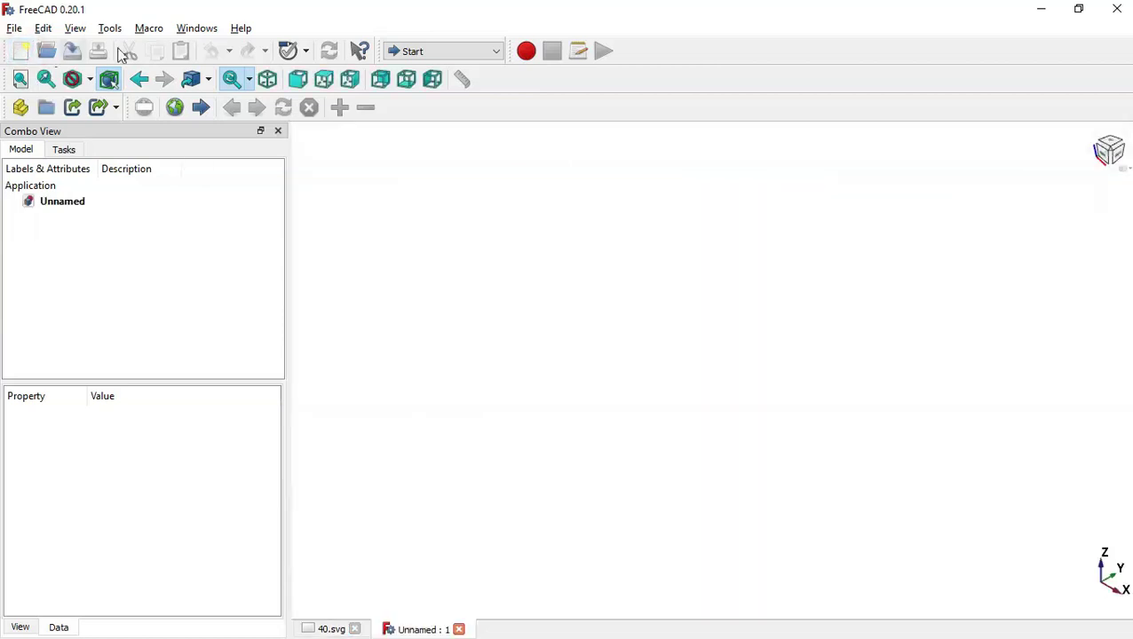
Step: Switch to Part Design, create a body, and open a new sketch on XZ_Plane
left_click(444, 54)
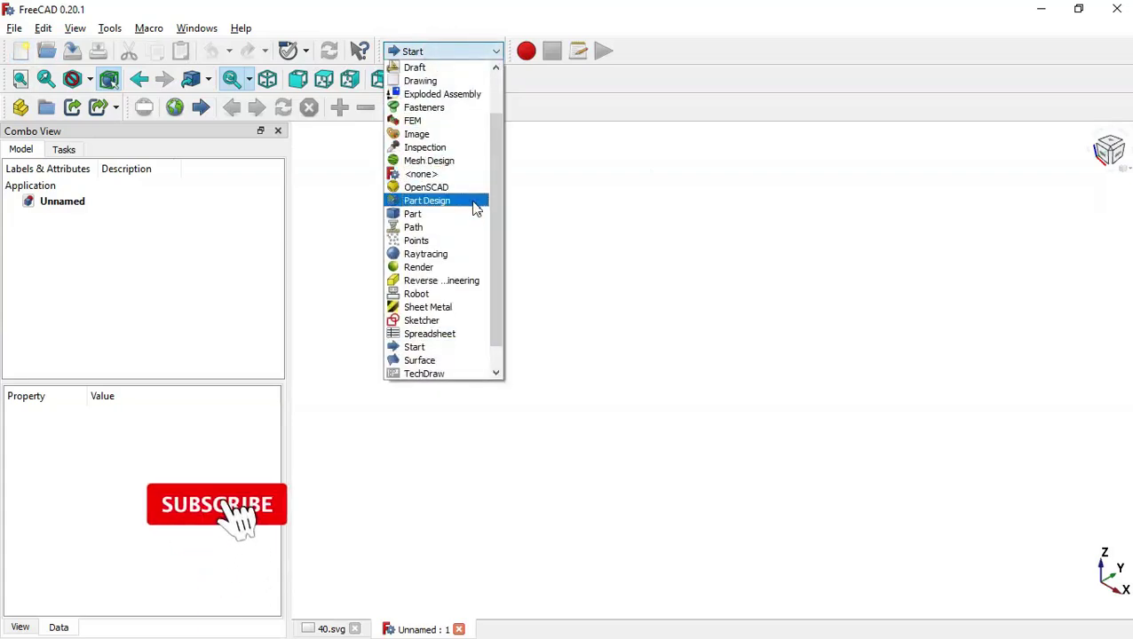
left_click(473, 202)
left_click(89, 207)
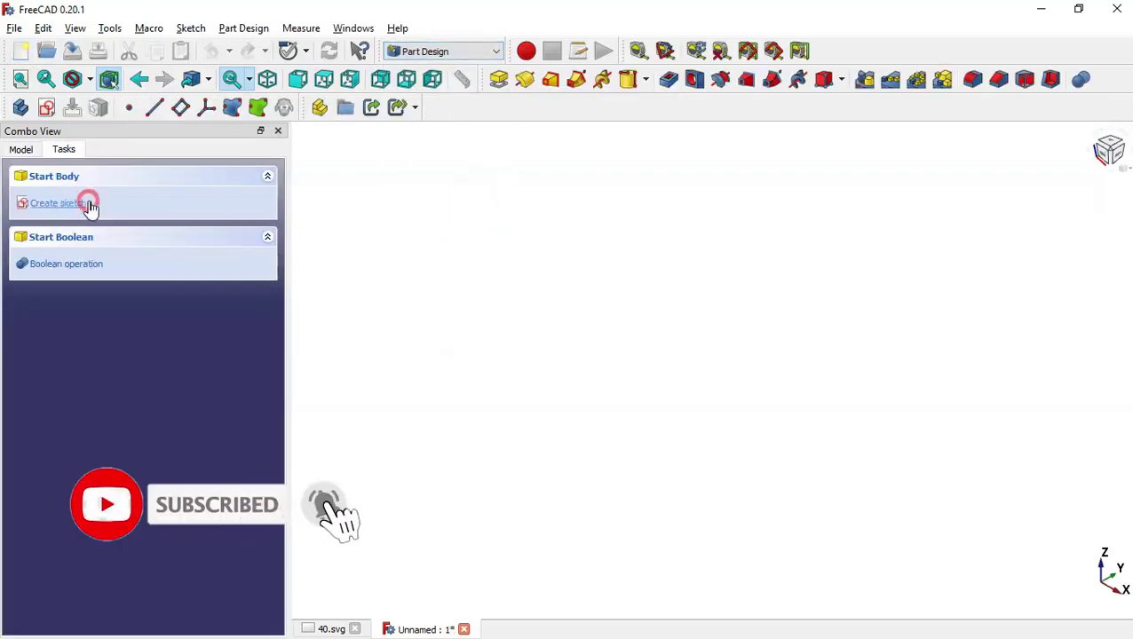
left_click(87, 207)
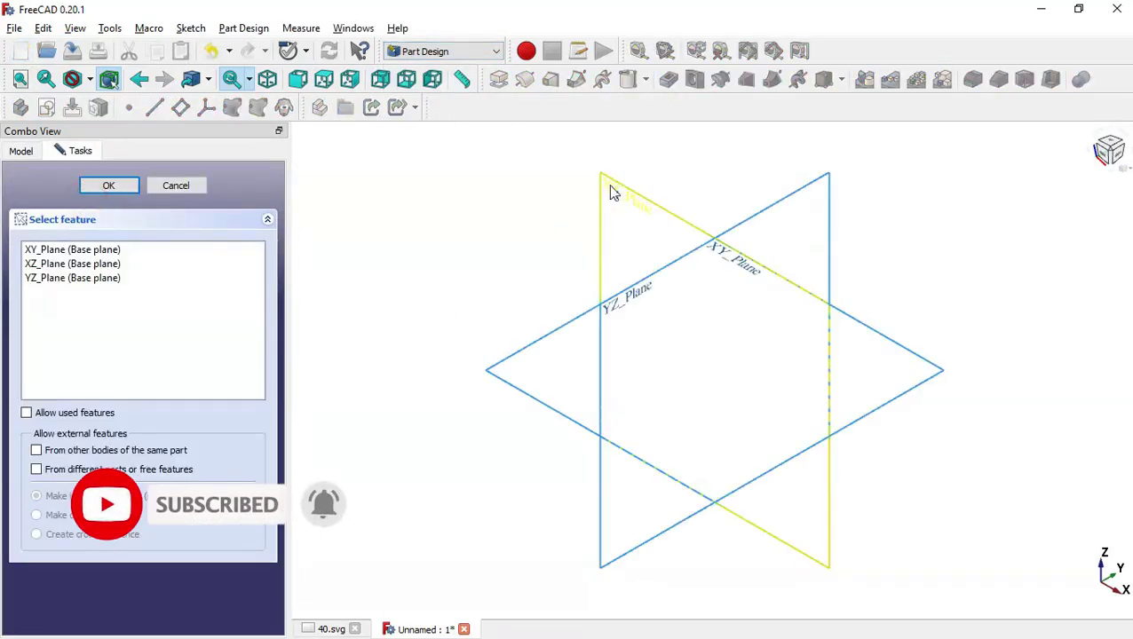
left_click(624, 197)
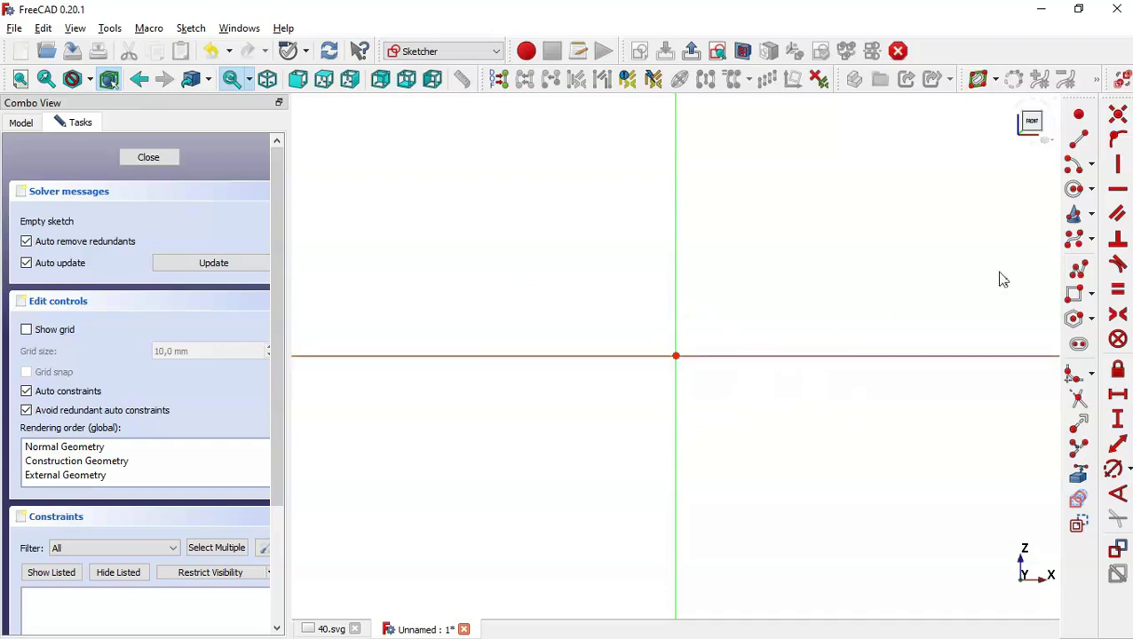
Step: Polyline a horizontal line ending at the origin into an upward tangent arc, then view 40.svg
left_click(1079, 270)
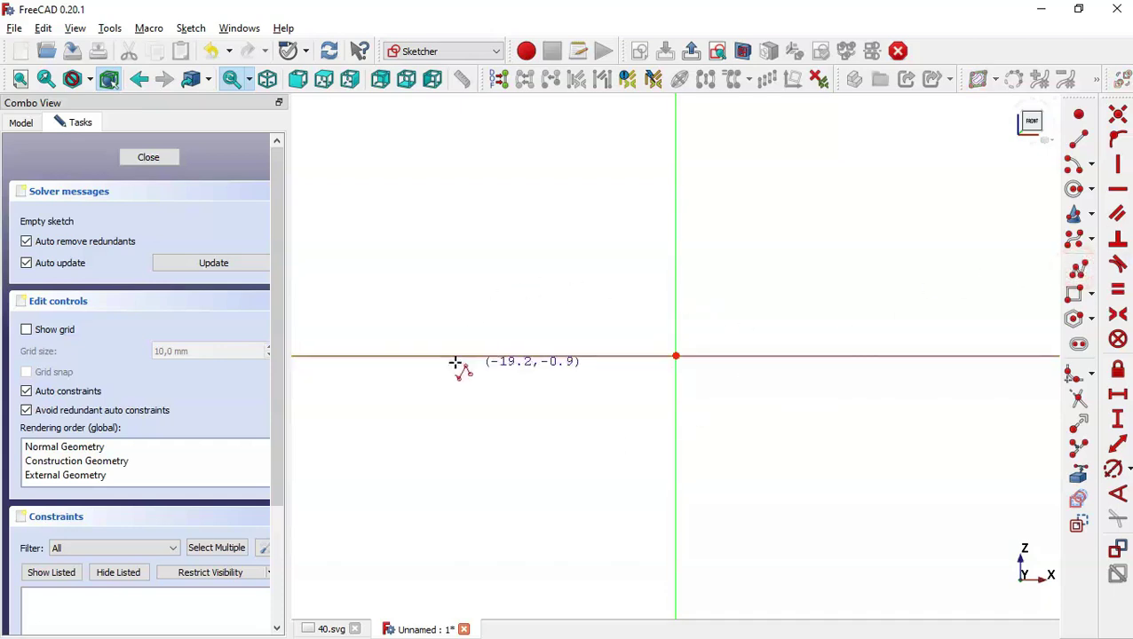
left_click(336, 355)
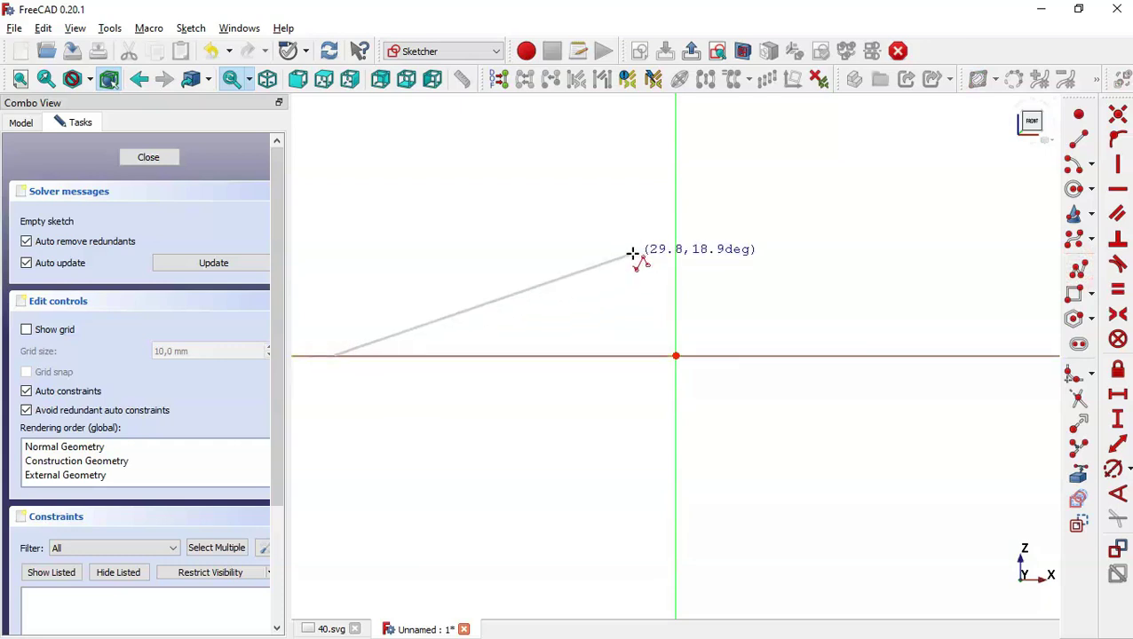
left_click(675, 355)
key("m")
key("m")
key("m")
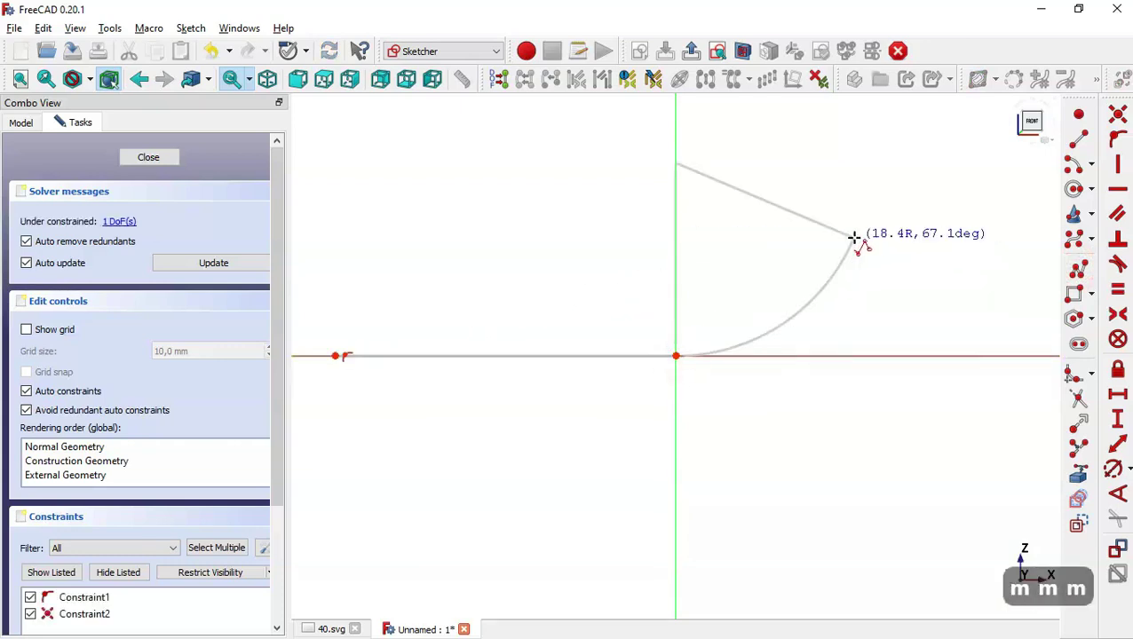
left_click(854, 201)
key("Escape")
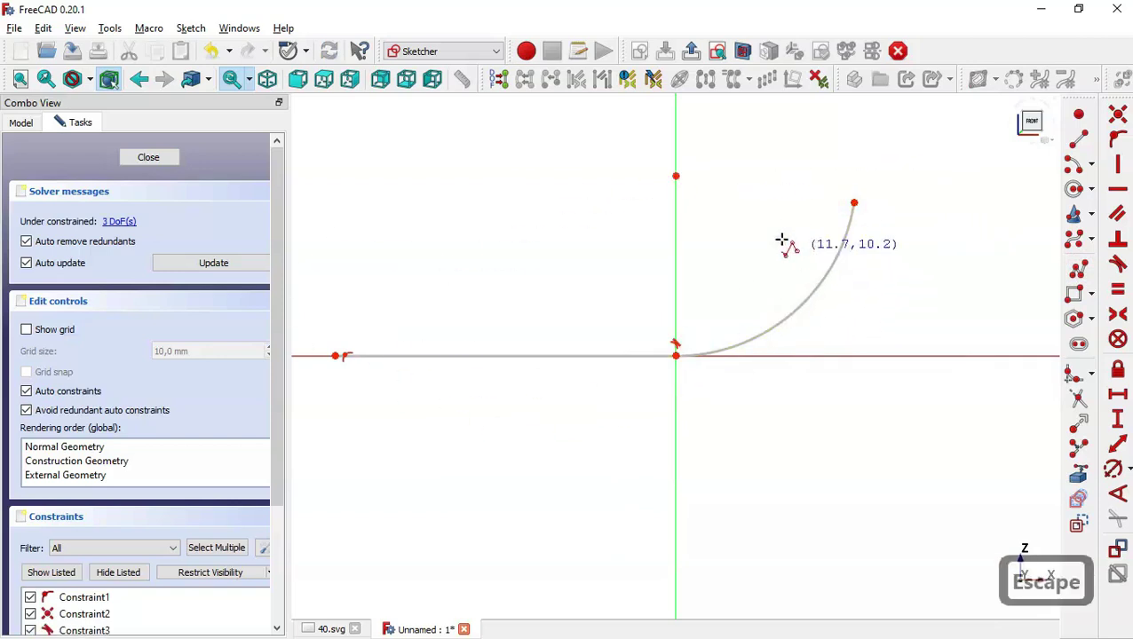
left_click(330, 629)
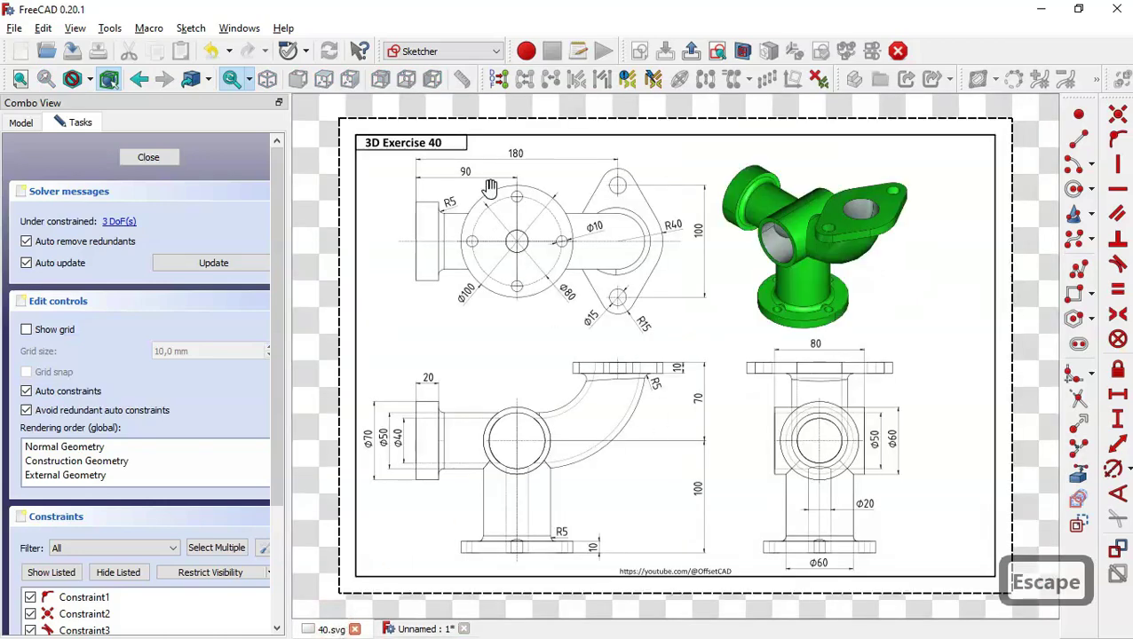
Step: Zoom and pan around the 40.svg drawing to read its dimensions, then return to the sketch
scroll(490, 188, "up", 2)
mouse_move(481, 176)
left_mouse_down()
mouse_move(563, 233)
mouse_move(670, 380)
left_mouse_up()
scroll(536, 293, "up", 2)
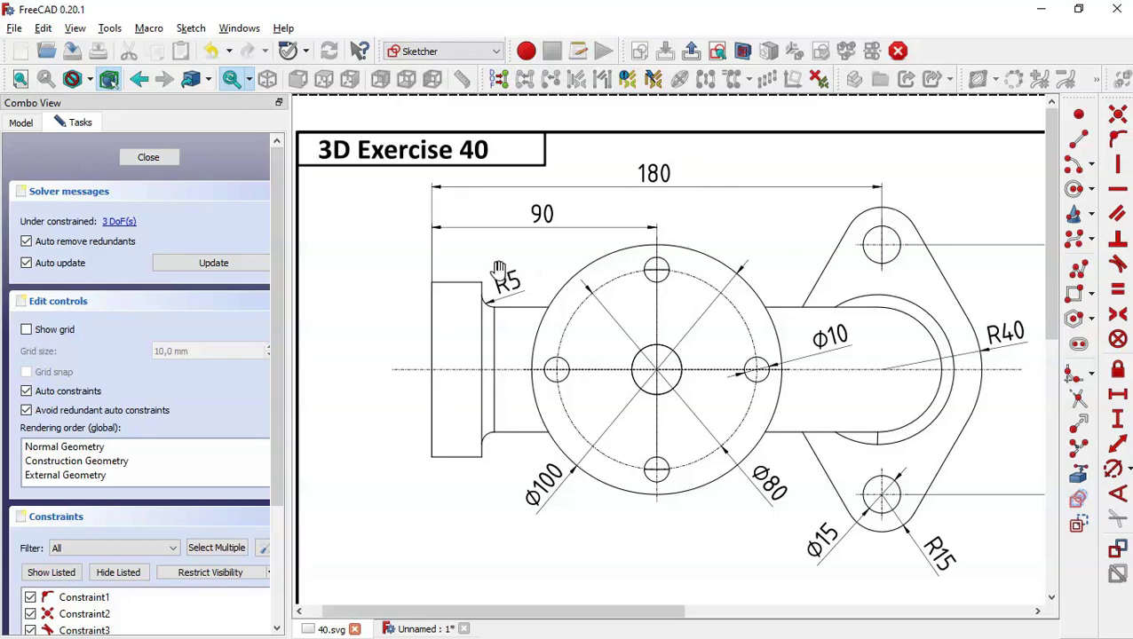
scroll(634, 354, "down", 5)
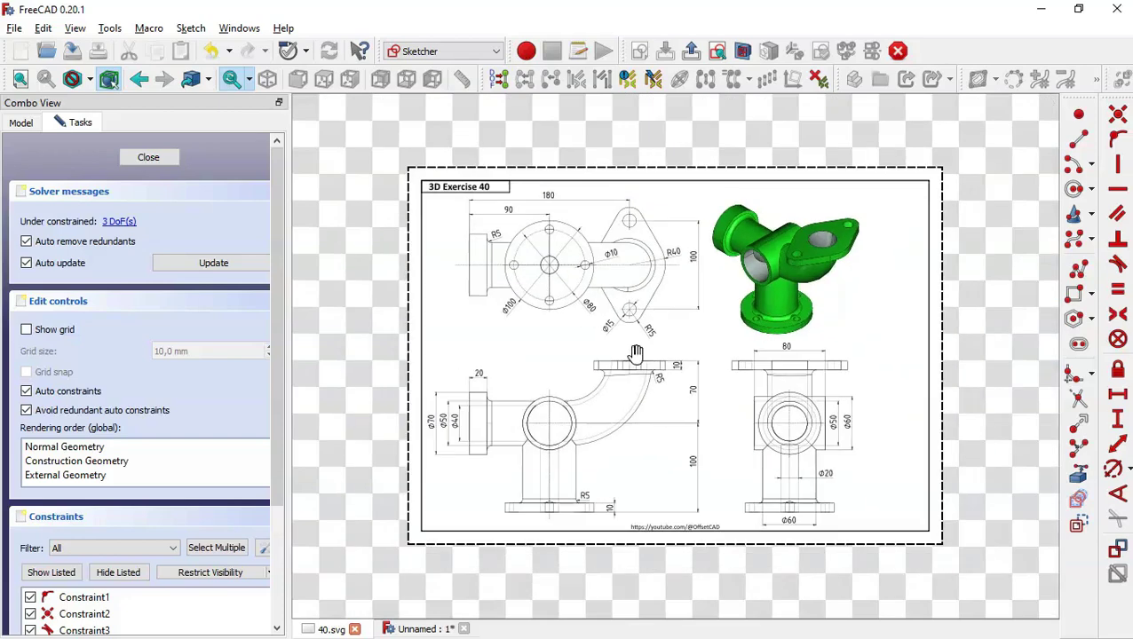
scroll(663, 458, "up", 3)
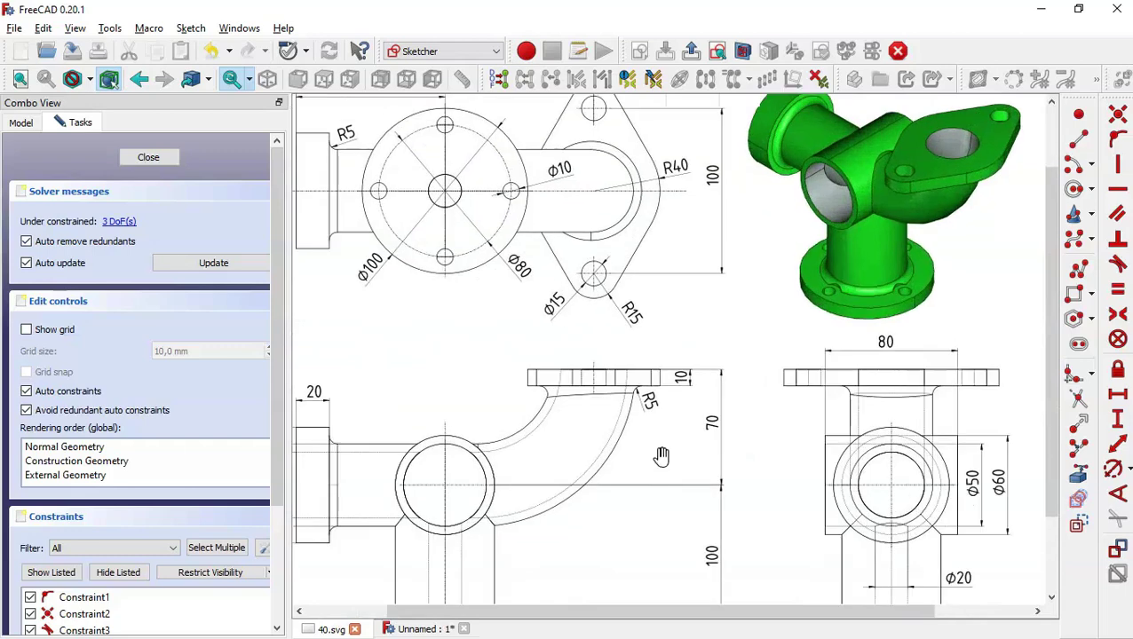
left_click(418, 628)
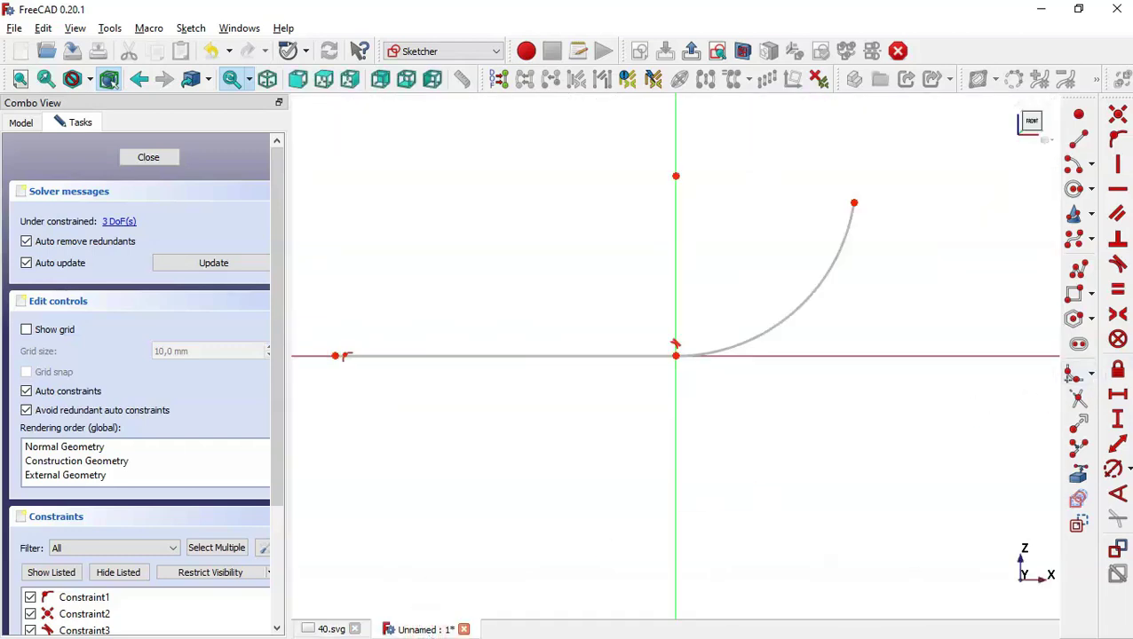
Step: Constrain the horizontal span from the line's left end to the arc end to 180 mm
left_click(1115, 395)
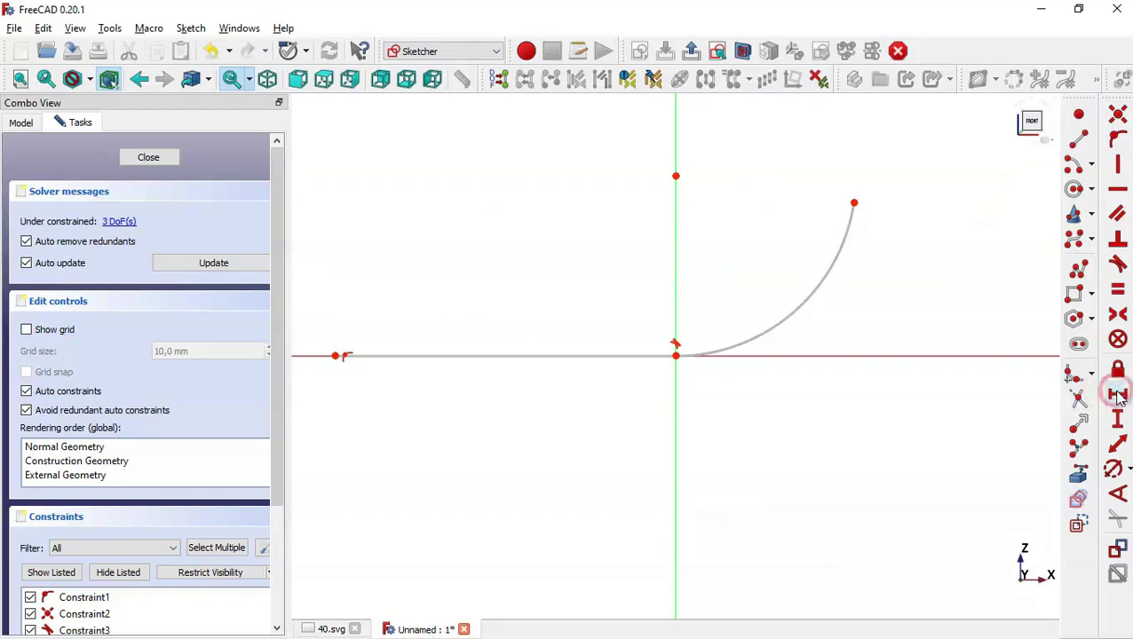
left_click(855, 203)
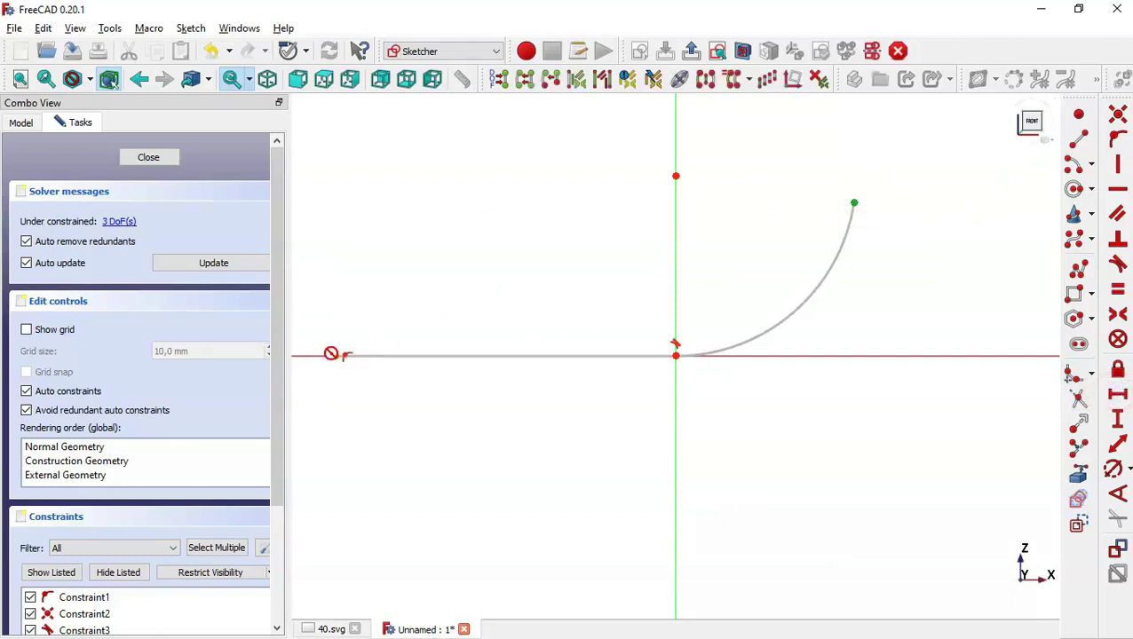
left_click(335, 357)
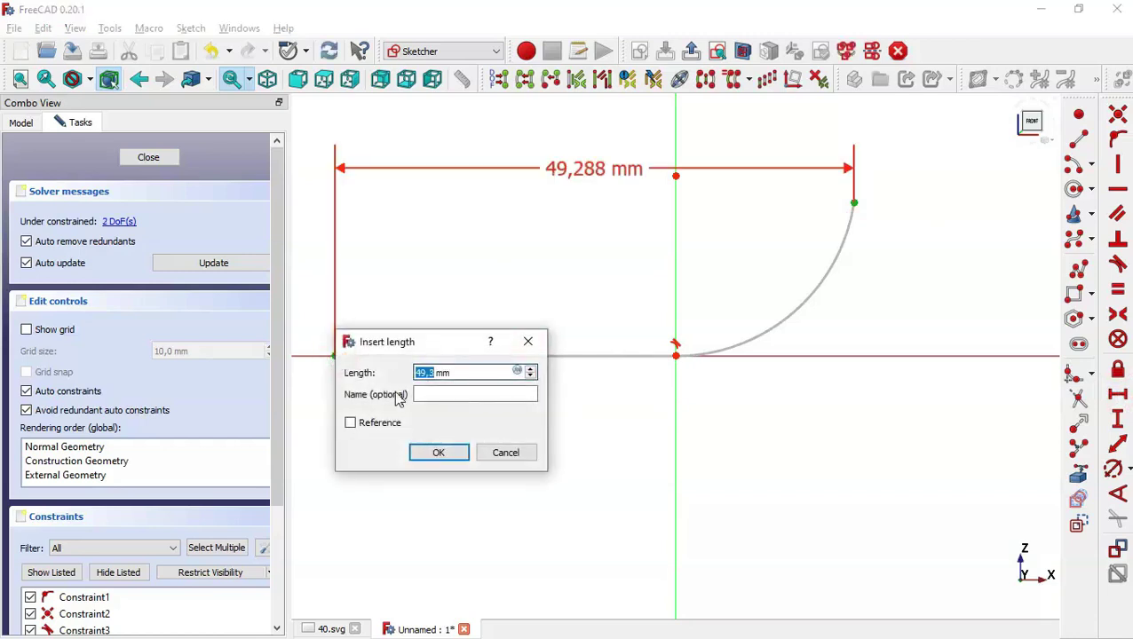
type("180")
key("Return")
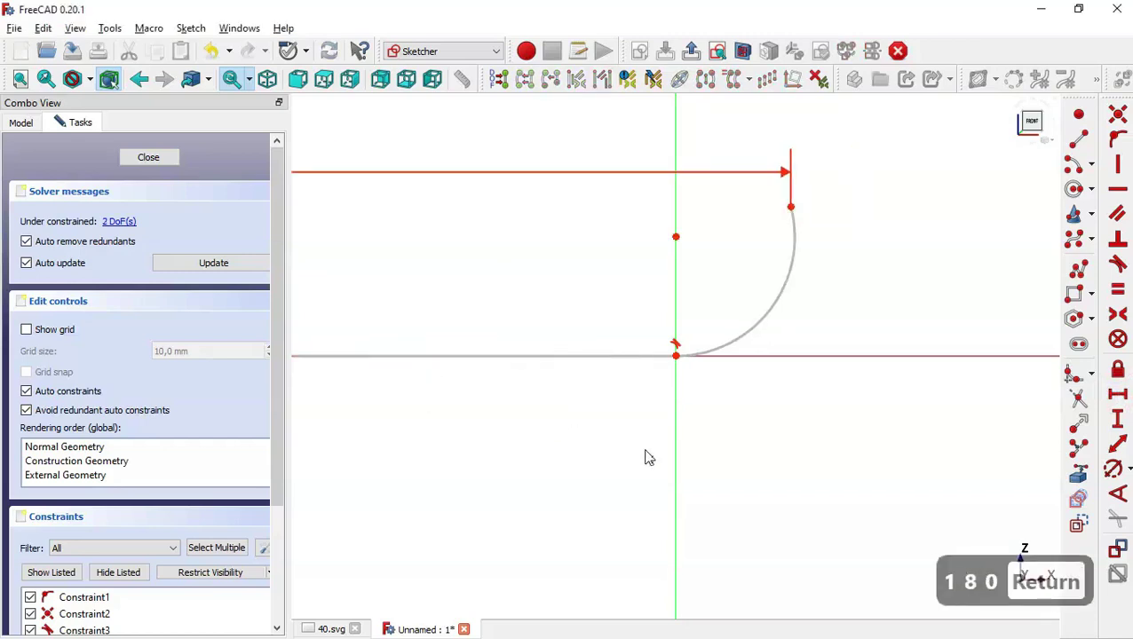
Step: Give the arc a 70 mm radius constraint
scroll(650, 459, "down", 2)
scroll(826, 335, "down", 2)
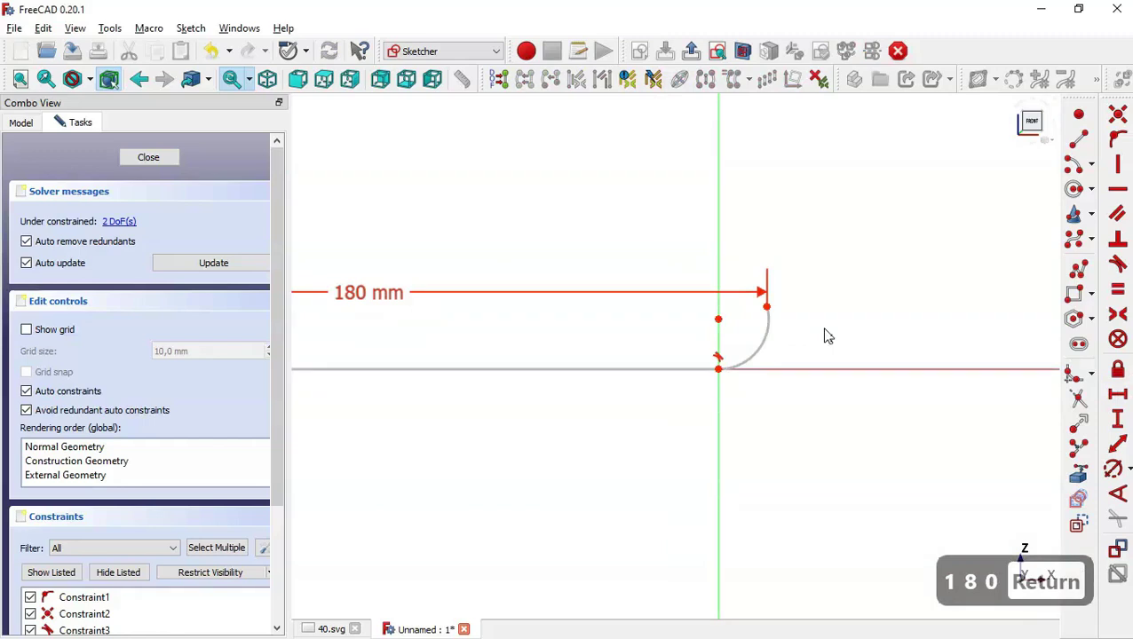
left_click(1115, 471)
left_click(764, 340)
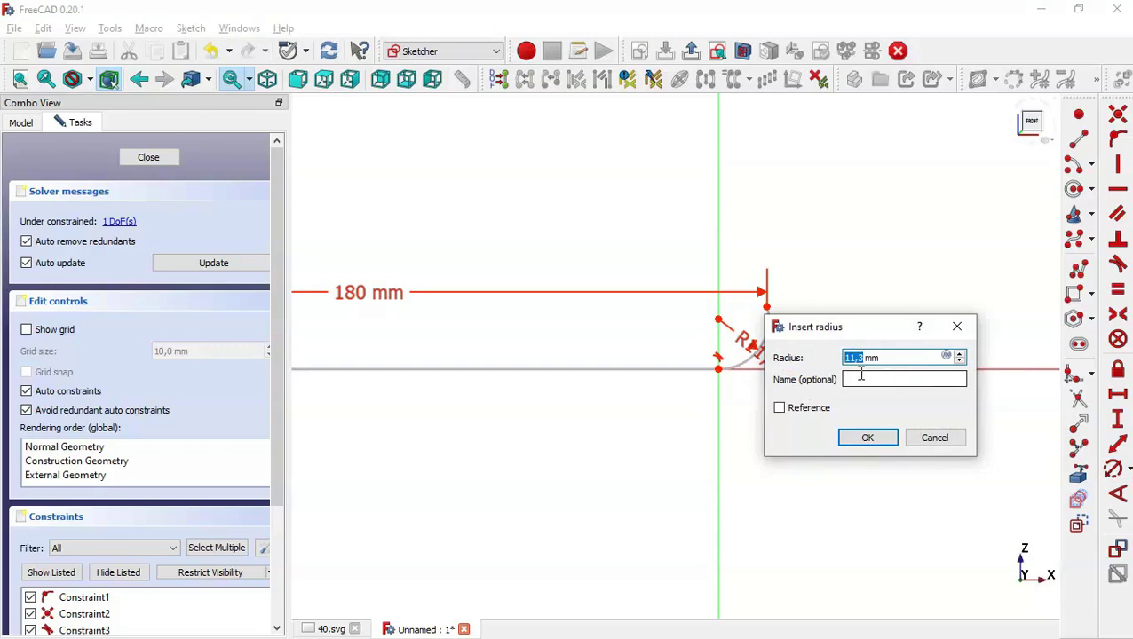
type("70")
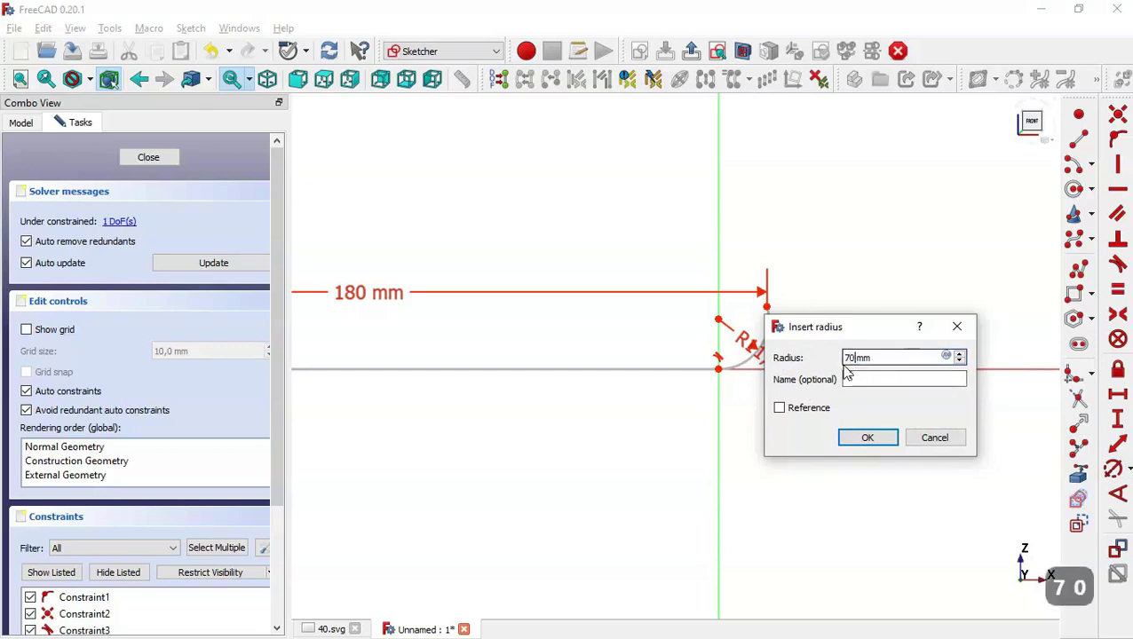
key("Return")
scroll(796, 334, "down", 3)
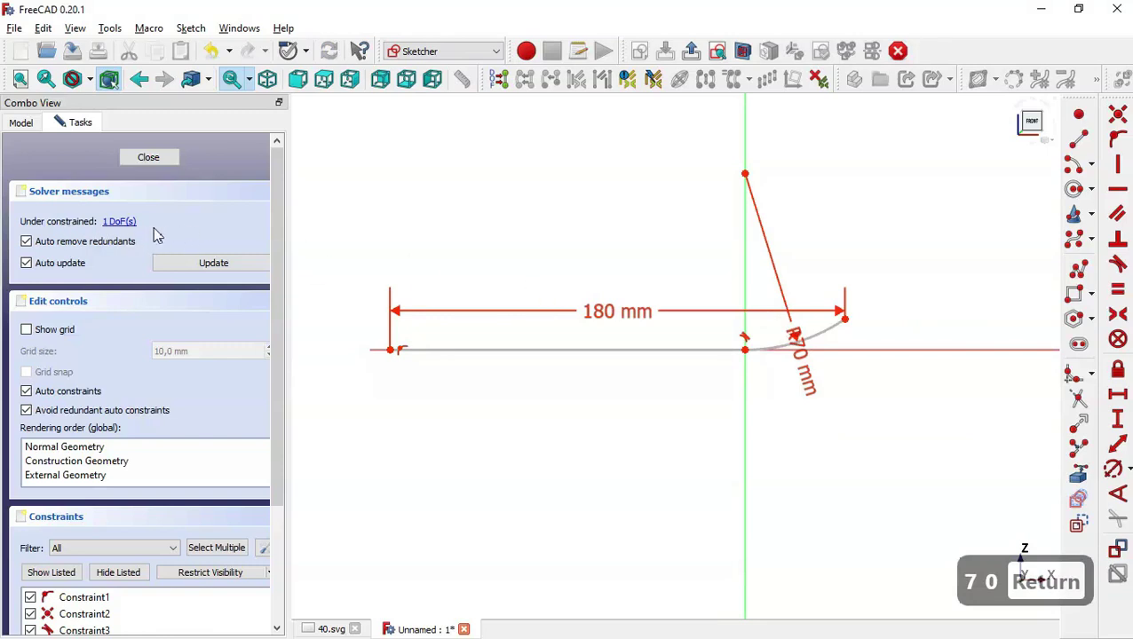
key("Escape")
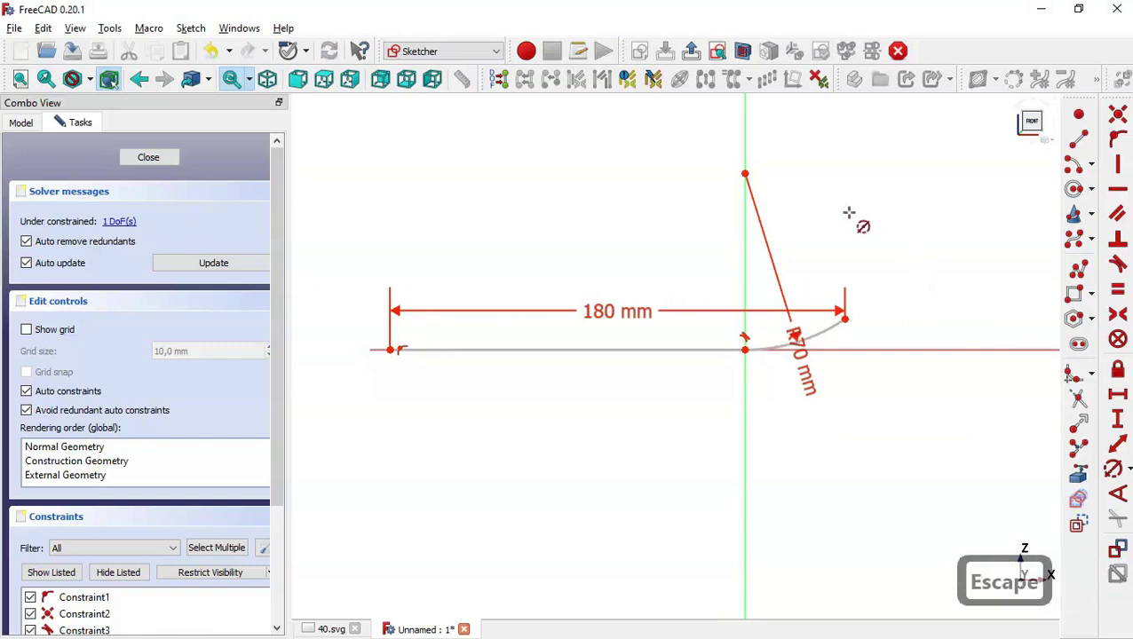
Step: Make the arc's end point horizontal with its centre, fully constraining the sketch
left_click(744, 174)
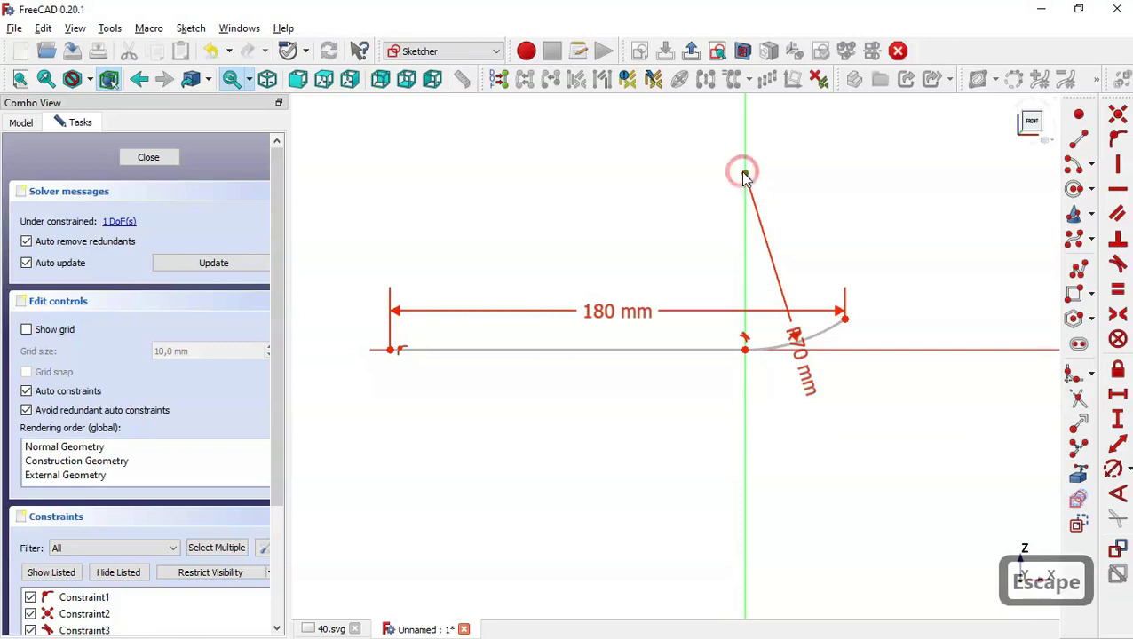
left_click(745, 175)
left_click(825, 184)
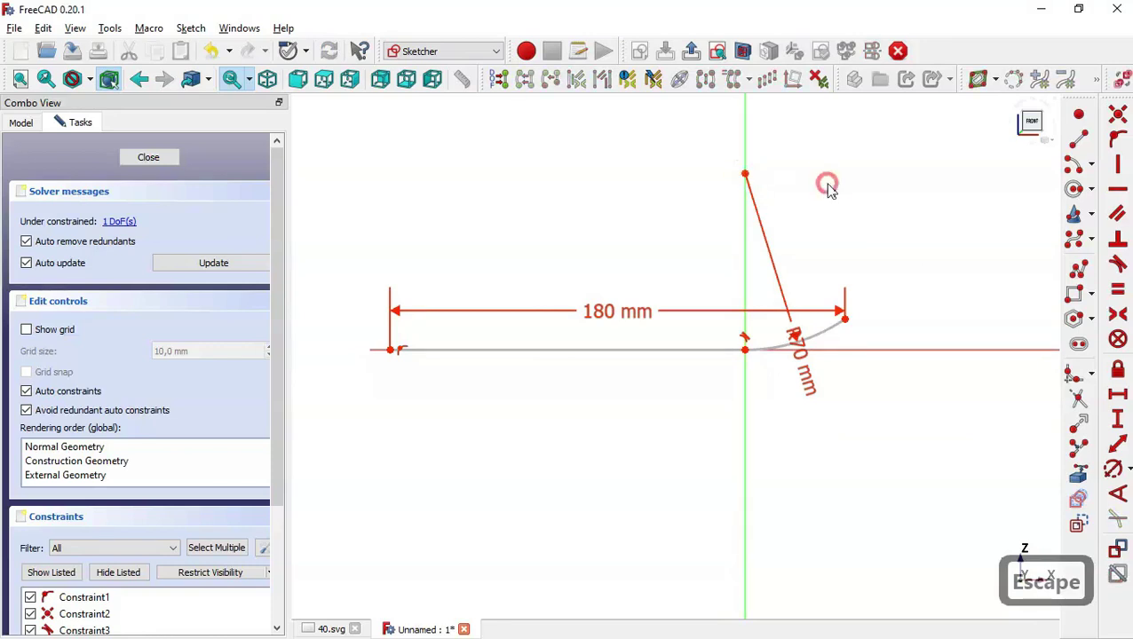
left_click(745, 175)
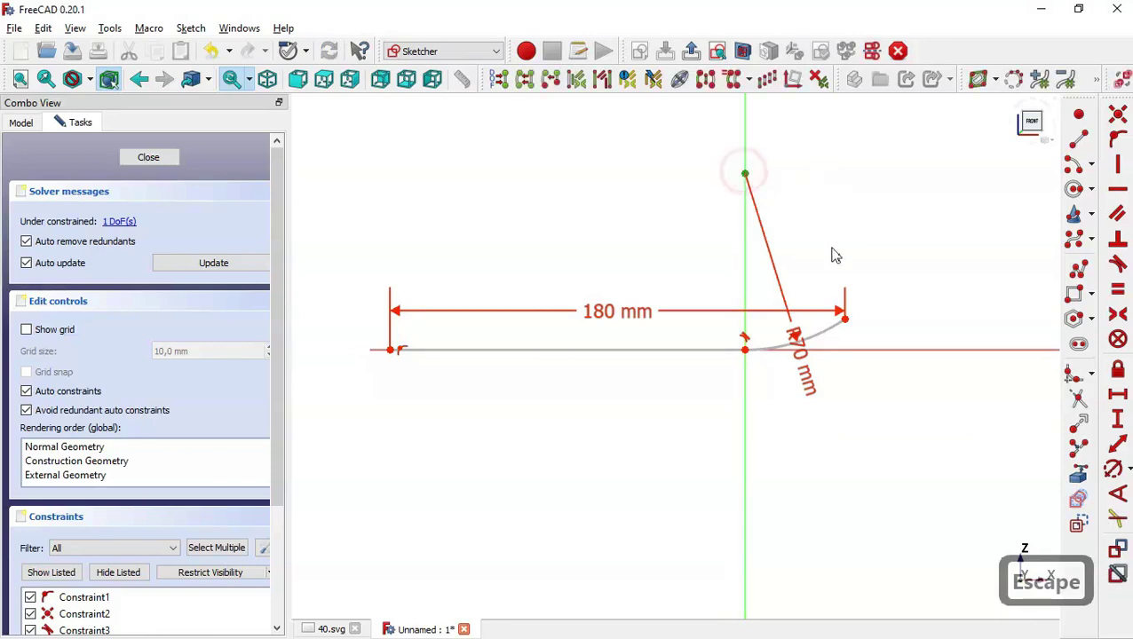
left_click(845, 319)
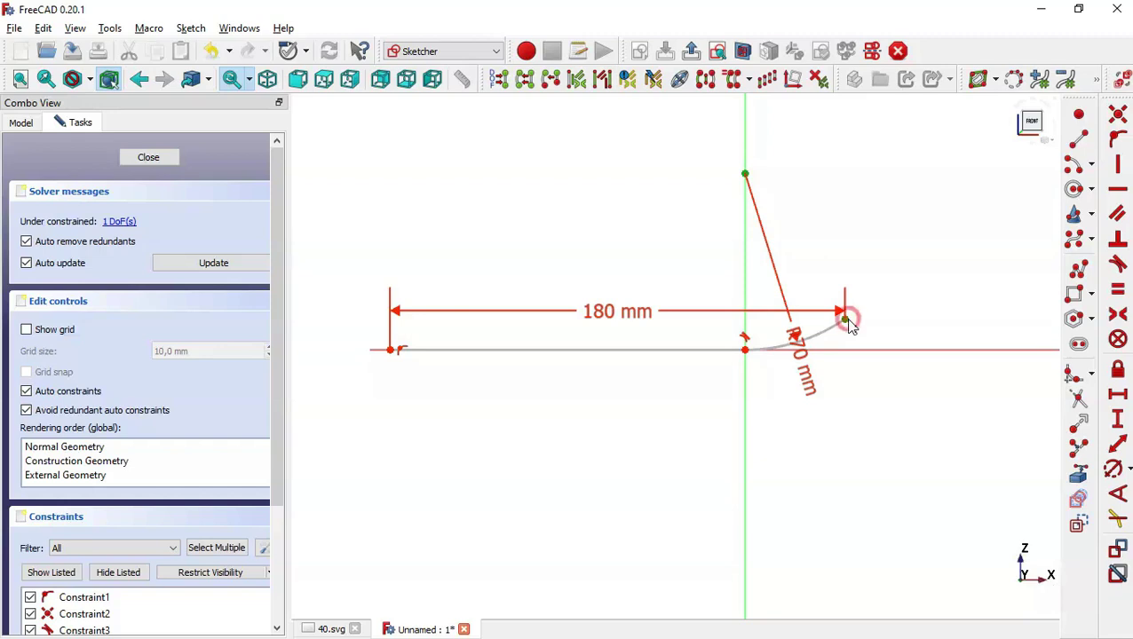
left_click(1119, 191)
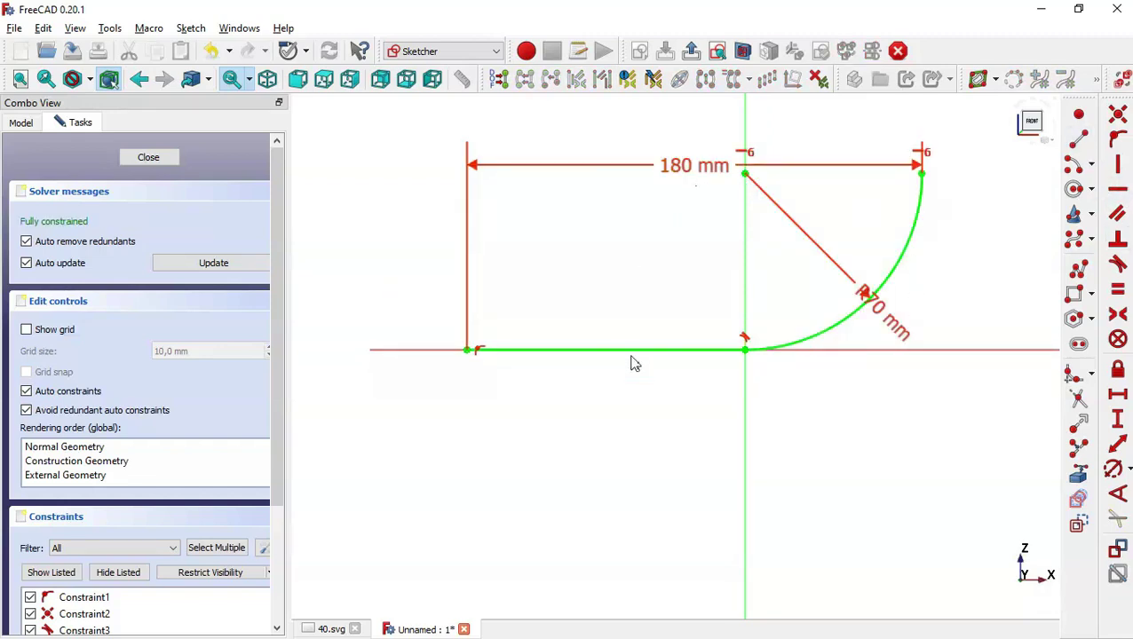
Step: Close the path sketch and start a new sketch on the YZ plane
left_click(694, 51)
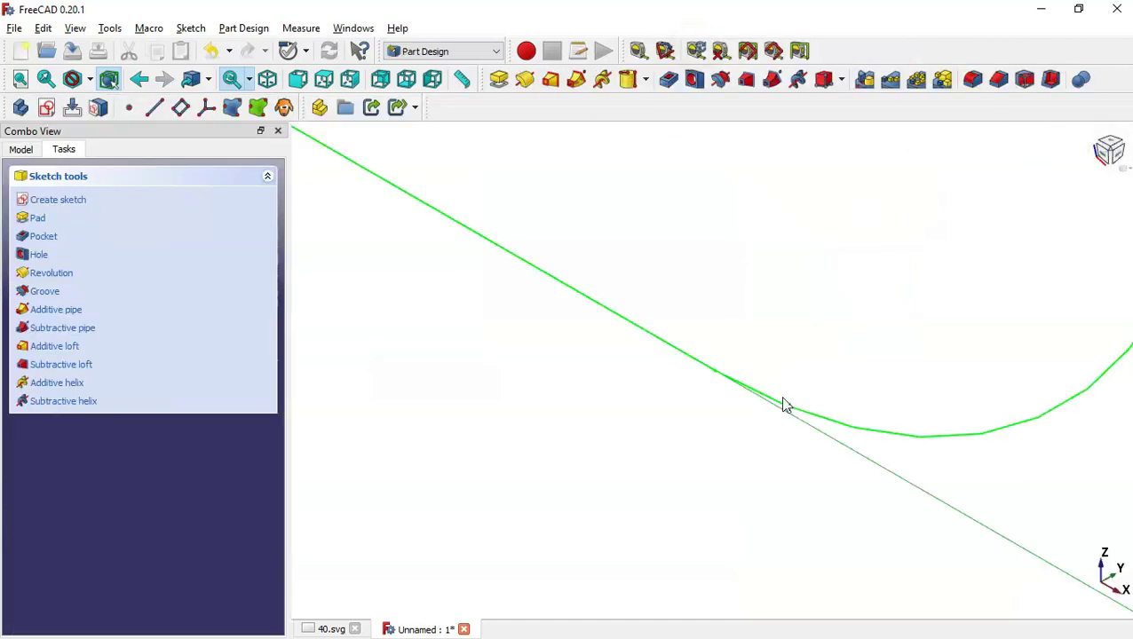
key("Home")
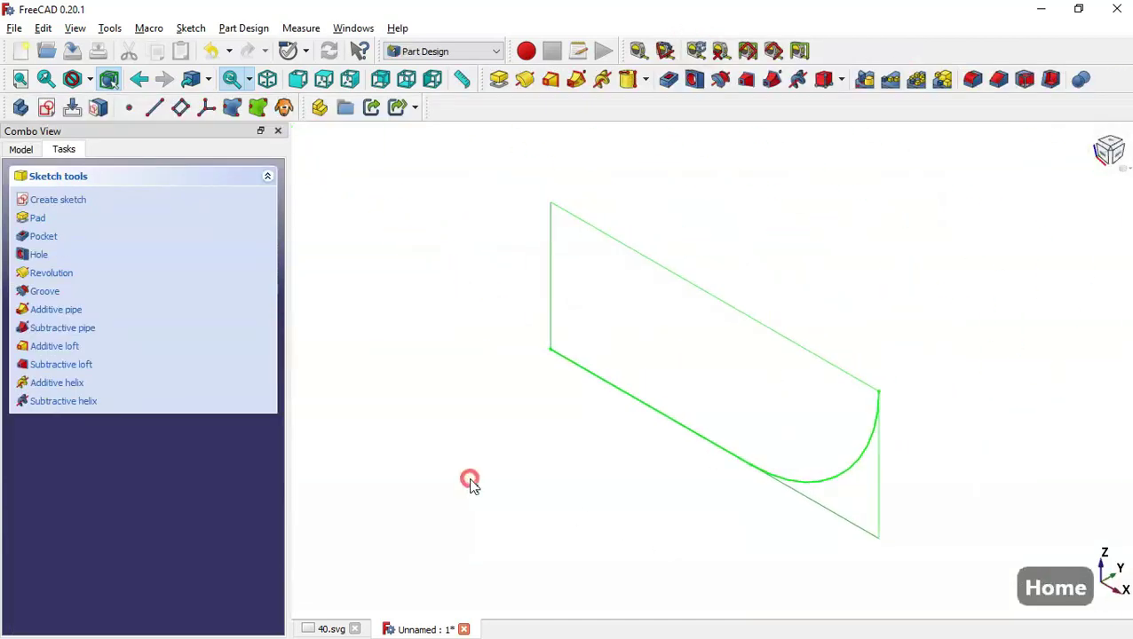
left_click(470, 484)
left_click(47, 108)
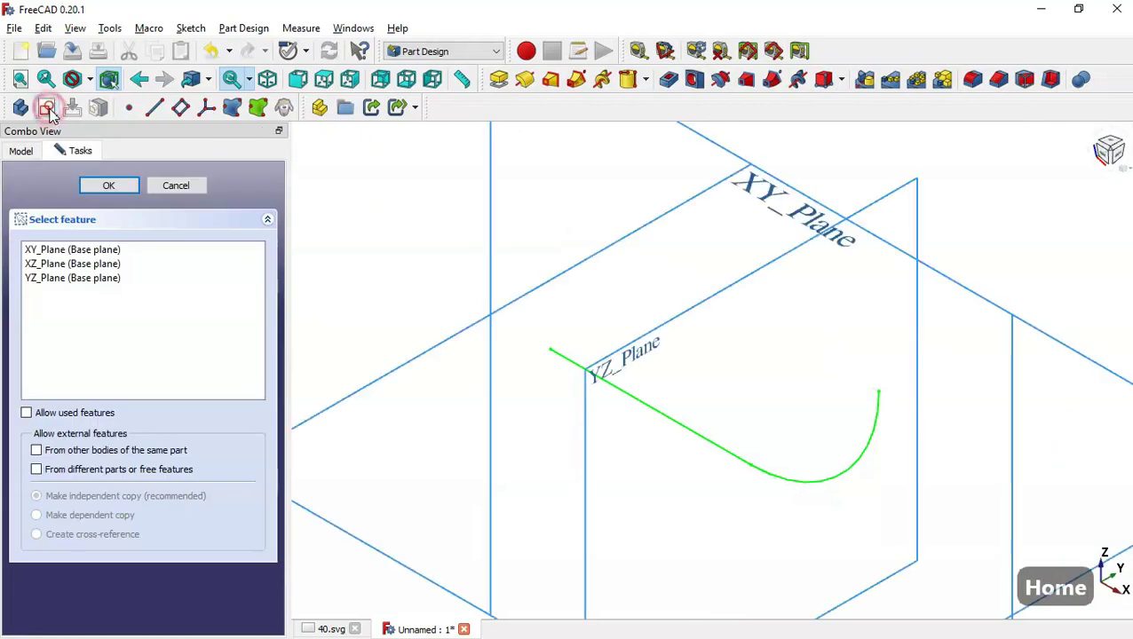
left_click(597, 371)
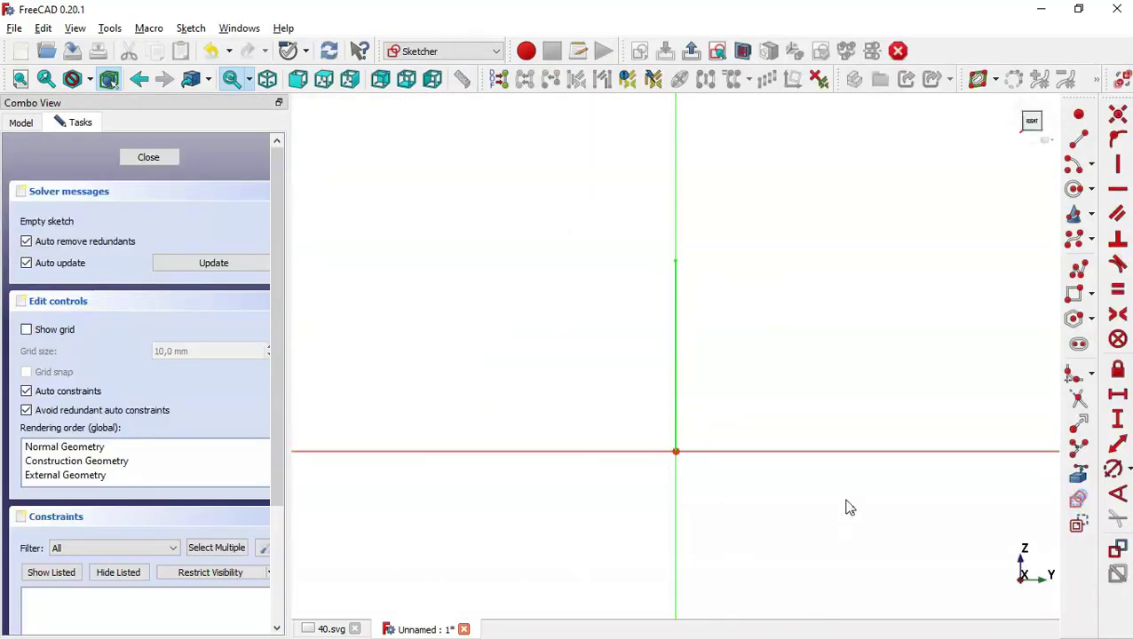
left_click(331, 630)
scroll(562, 463, "up", 3)
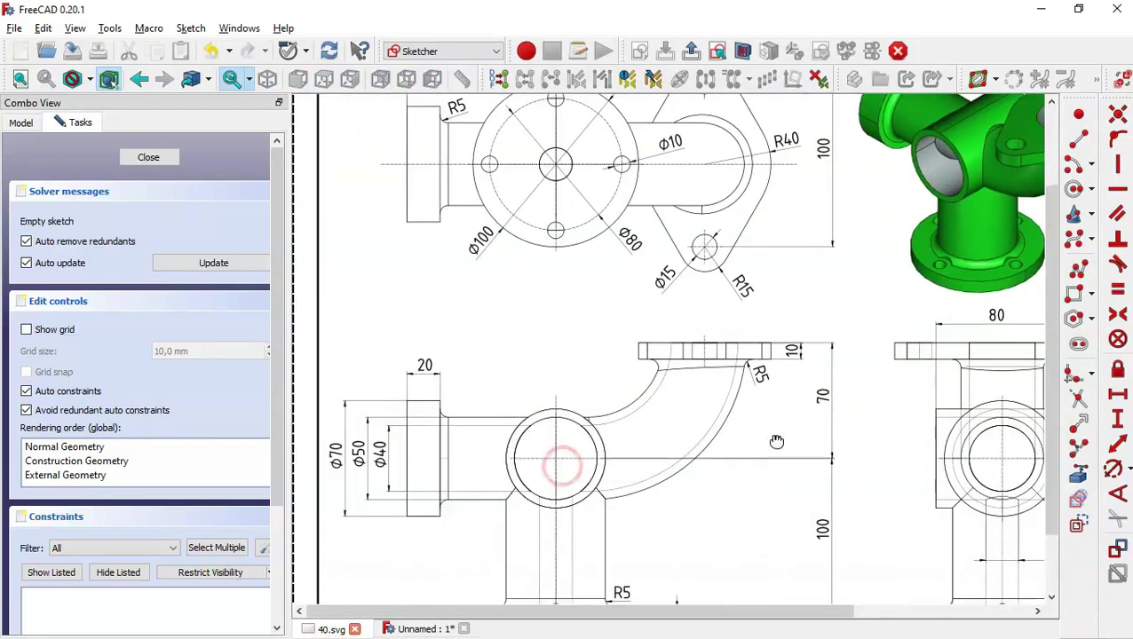
left_click_drag(778, 377, 767, 251)
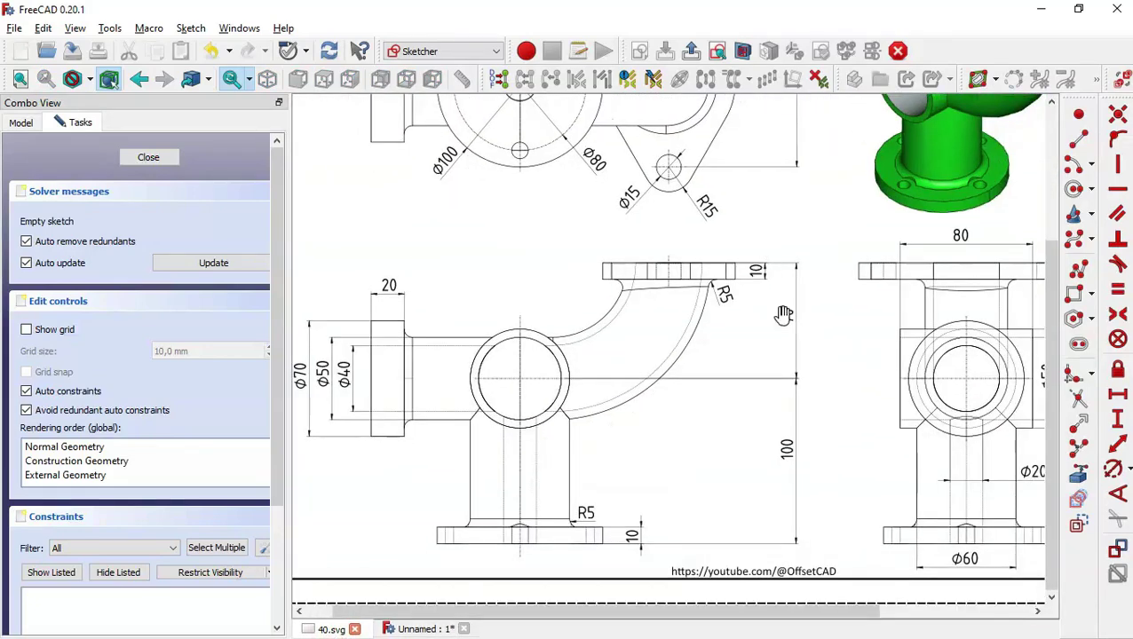
left_click_drag(596, 238, 744, 312)
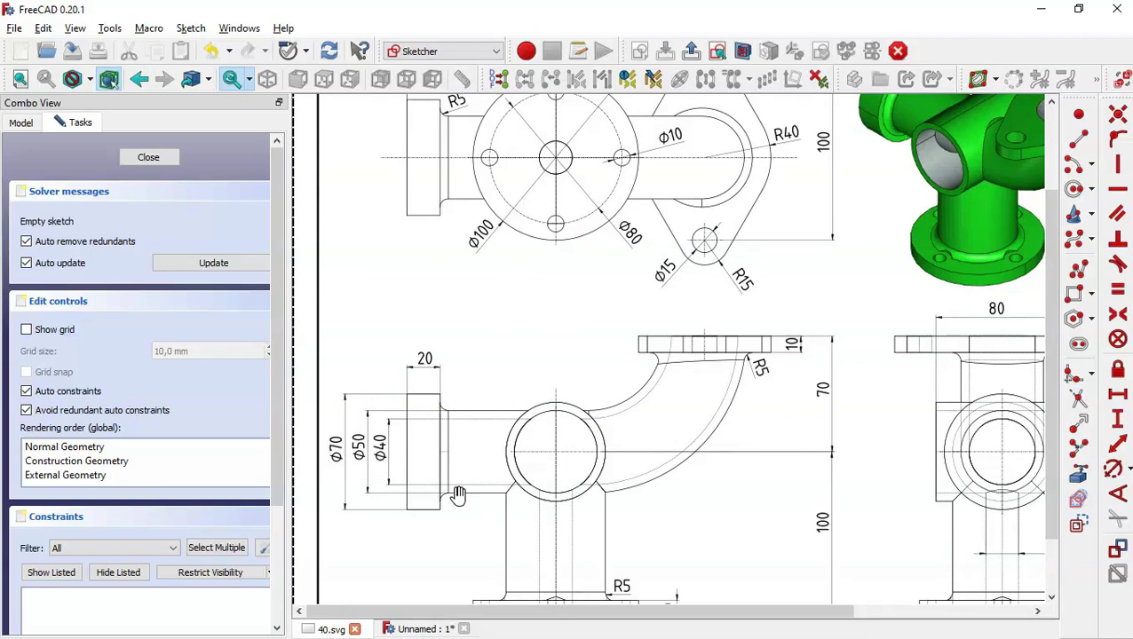
left_click(417, 629)
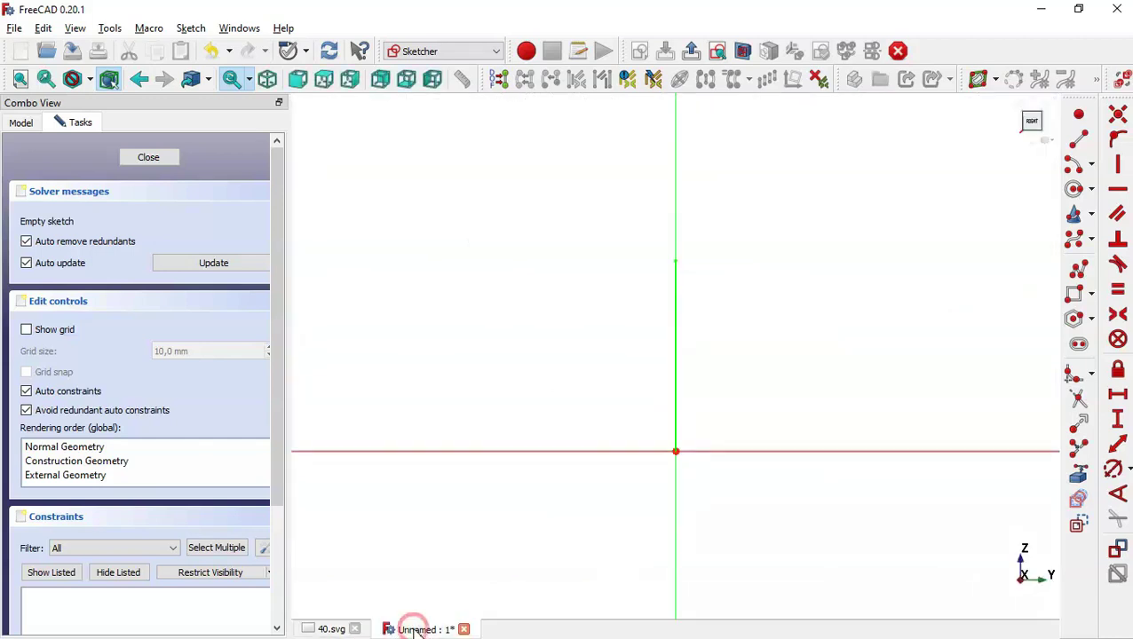
Step: Draw a circle centred on the origin, constrain it to 50 mm diameter, and close the sketch
left_click(1074, 191)
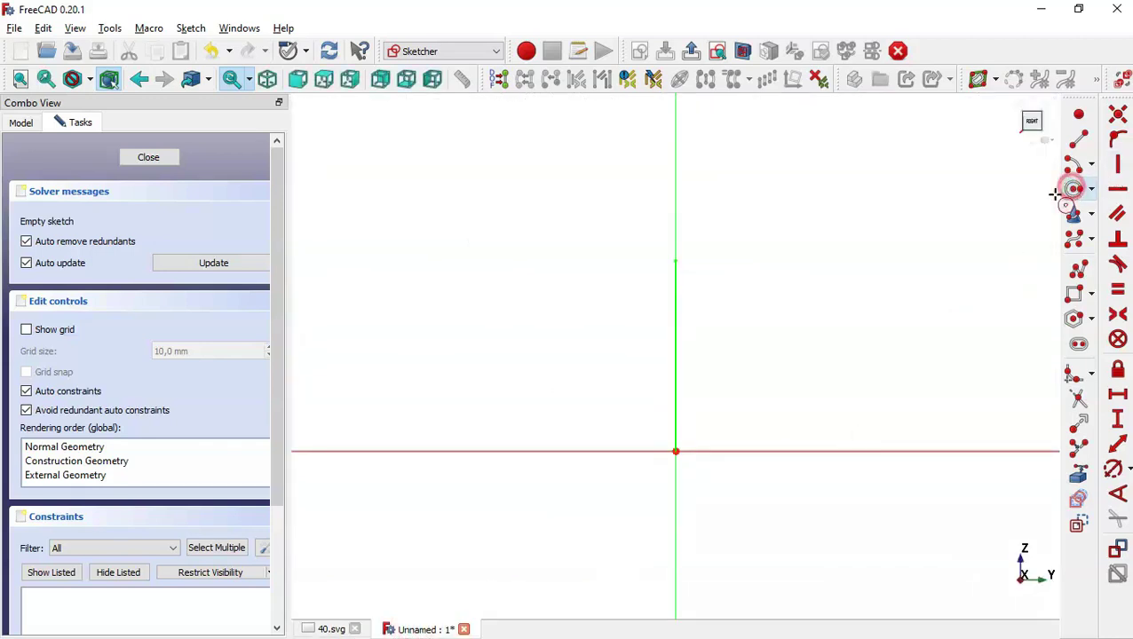
left_click(675, 451)
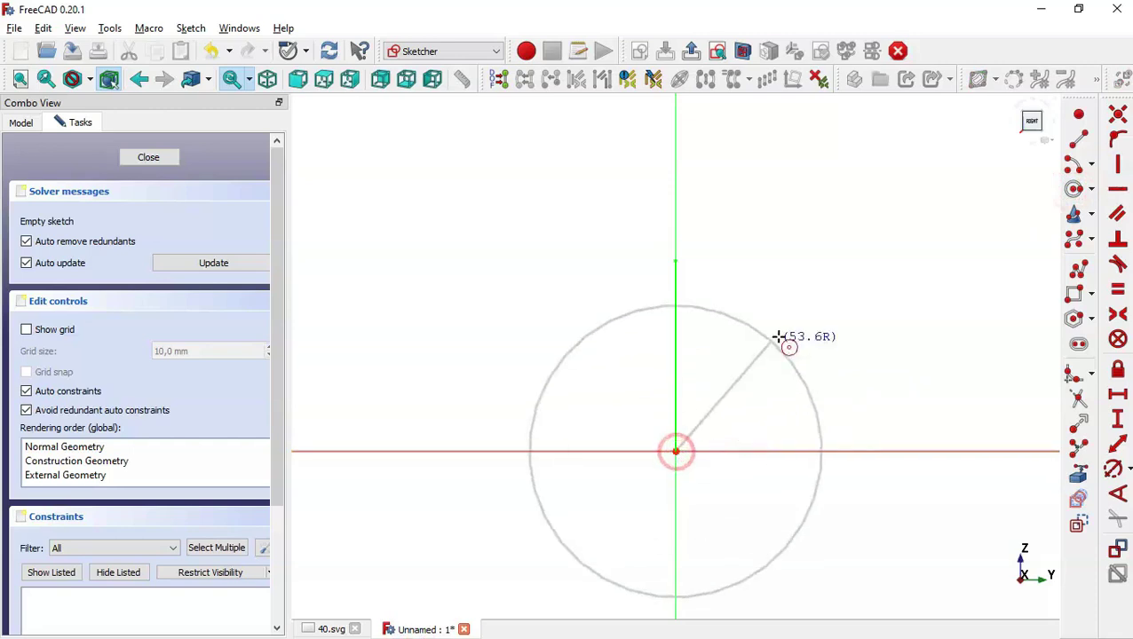
left_click(813, 323)
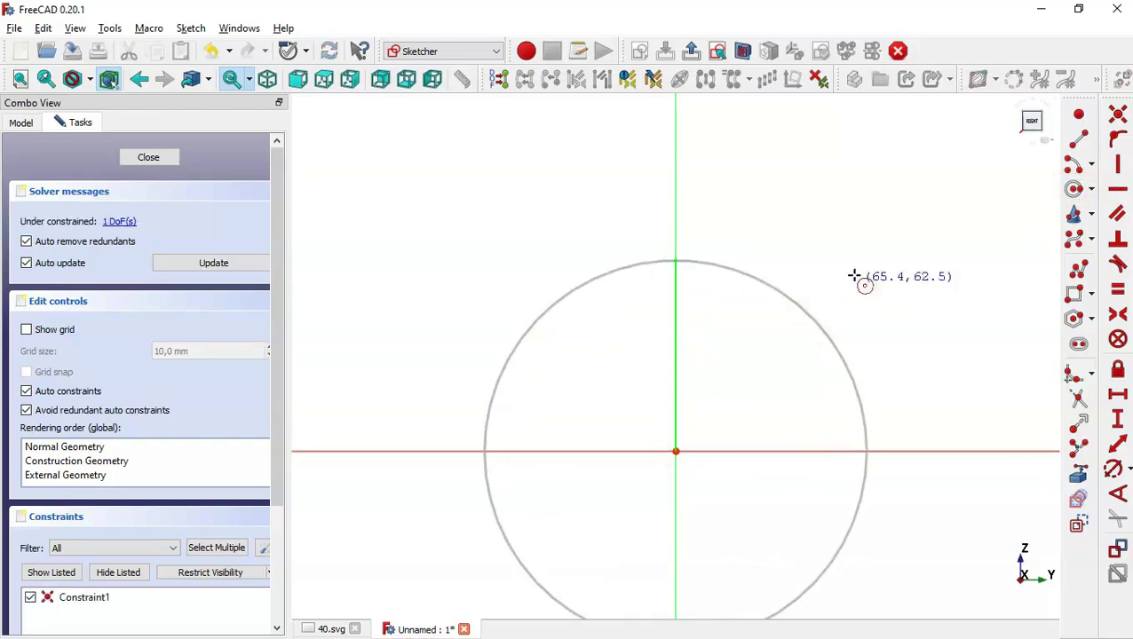
left_click(1113, 468)
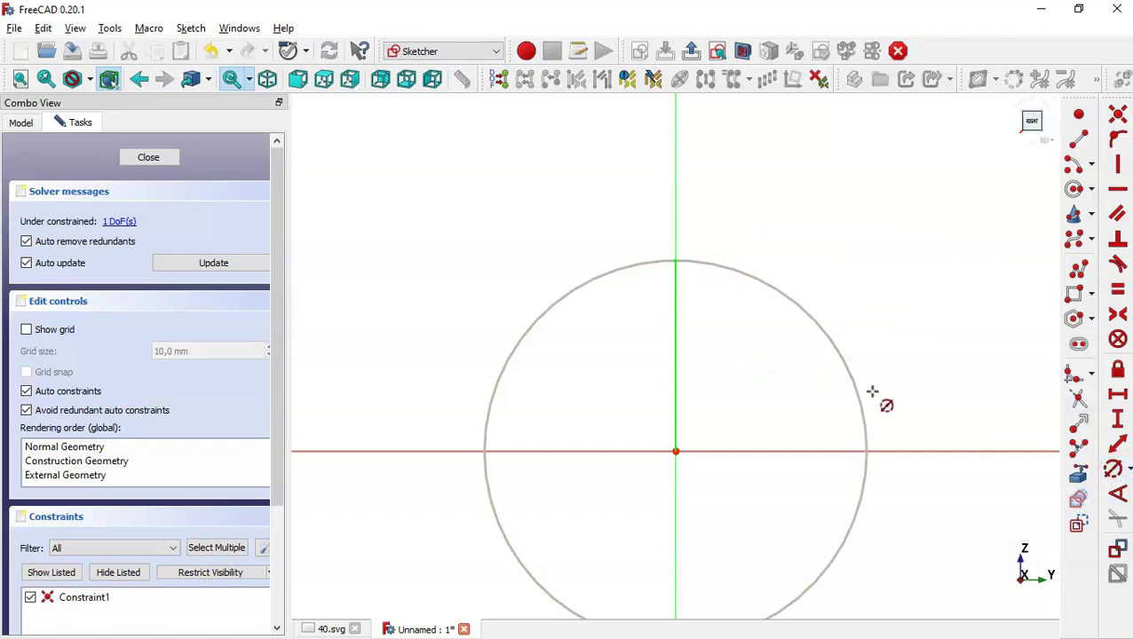
left_click(842, 362)
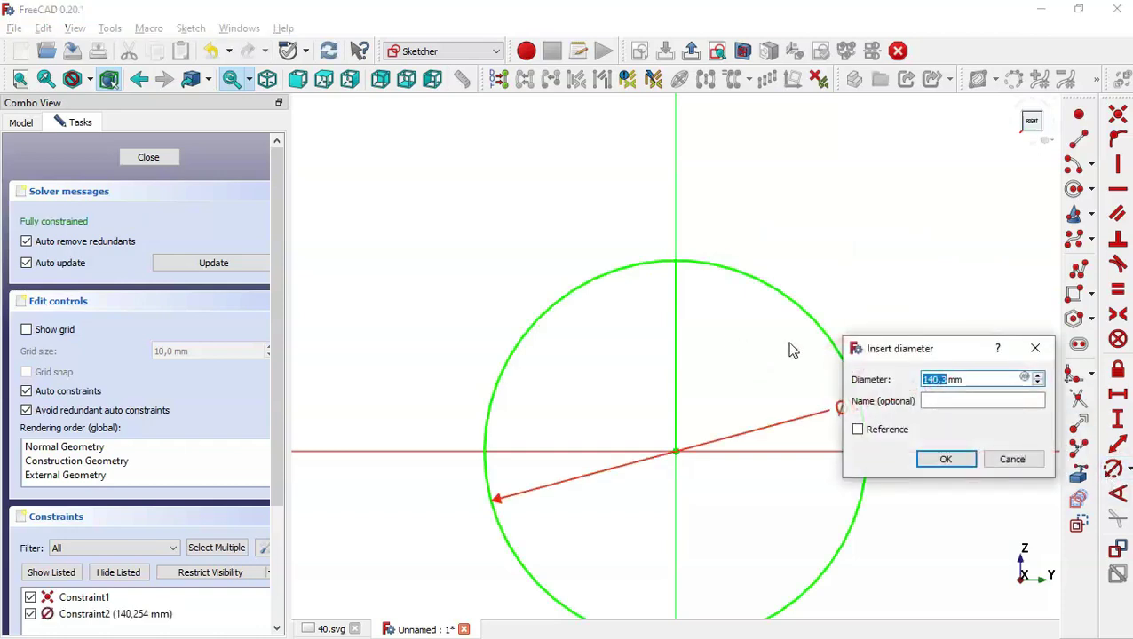
type("50")
key("Return")
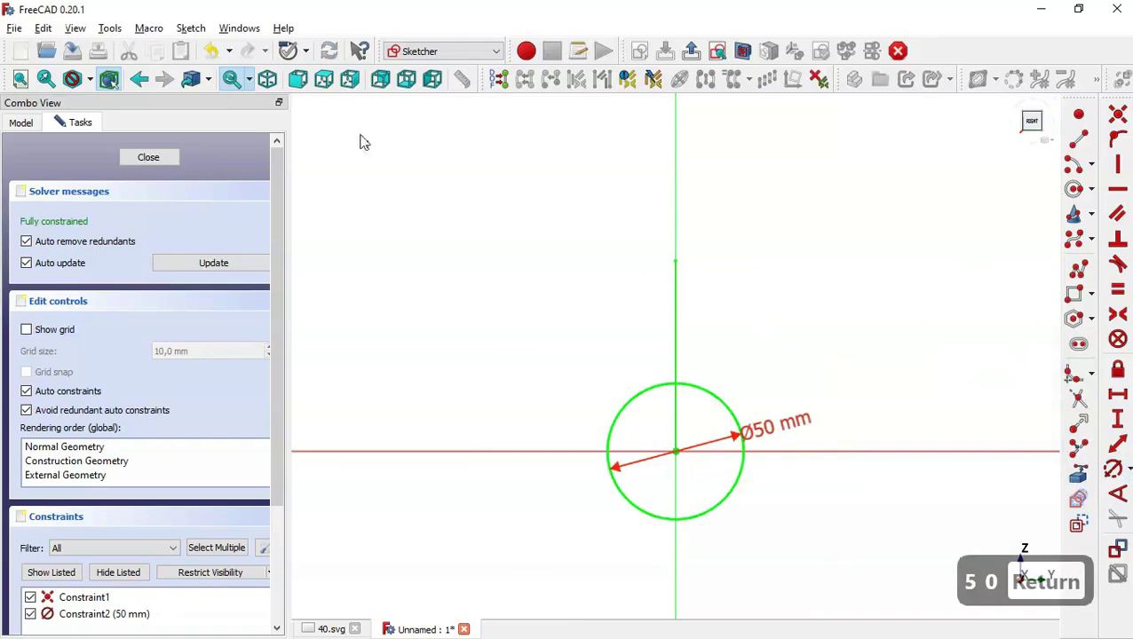
left_click(173, 157)
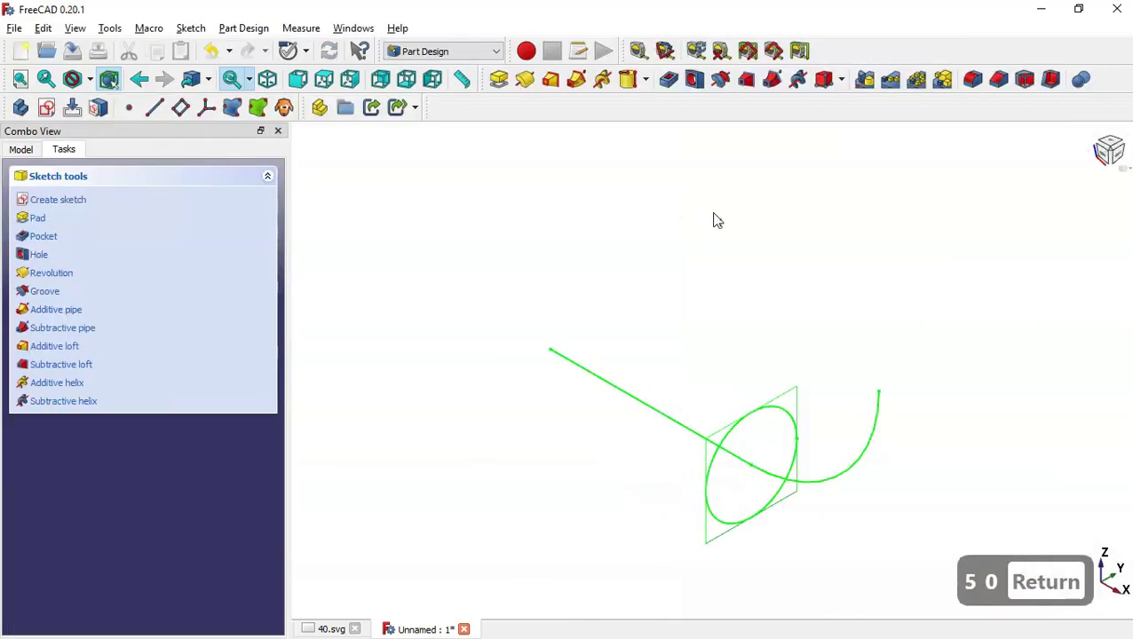
Step: Create an Additive pipe sweeping the 50 mm circle along the bent path sketch
left_click(577, 80)
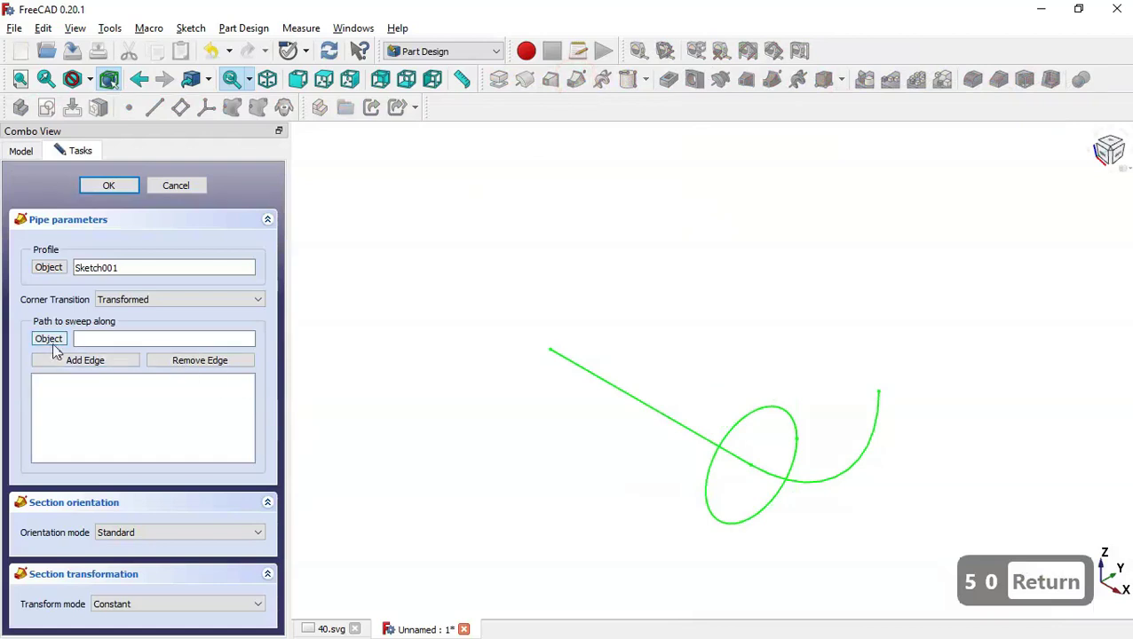
left_click(49, 339)
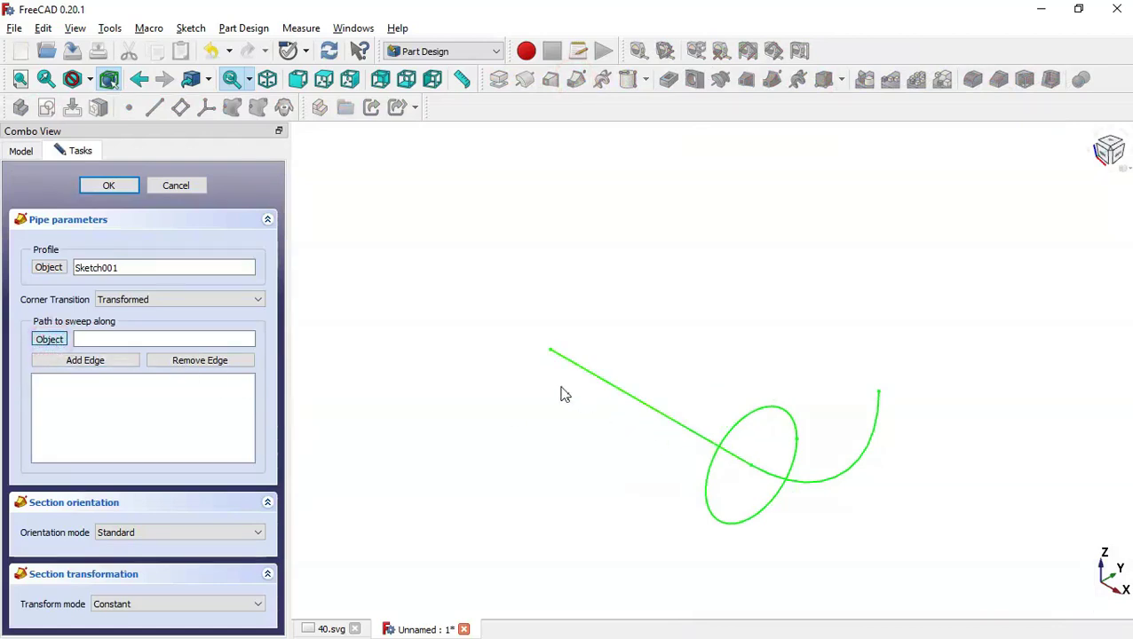
left_click(627, 397)
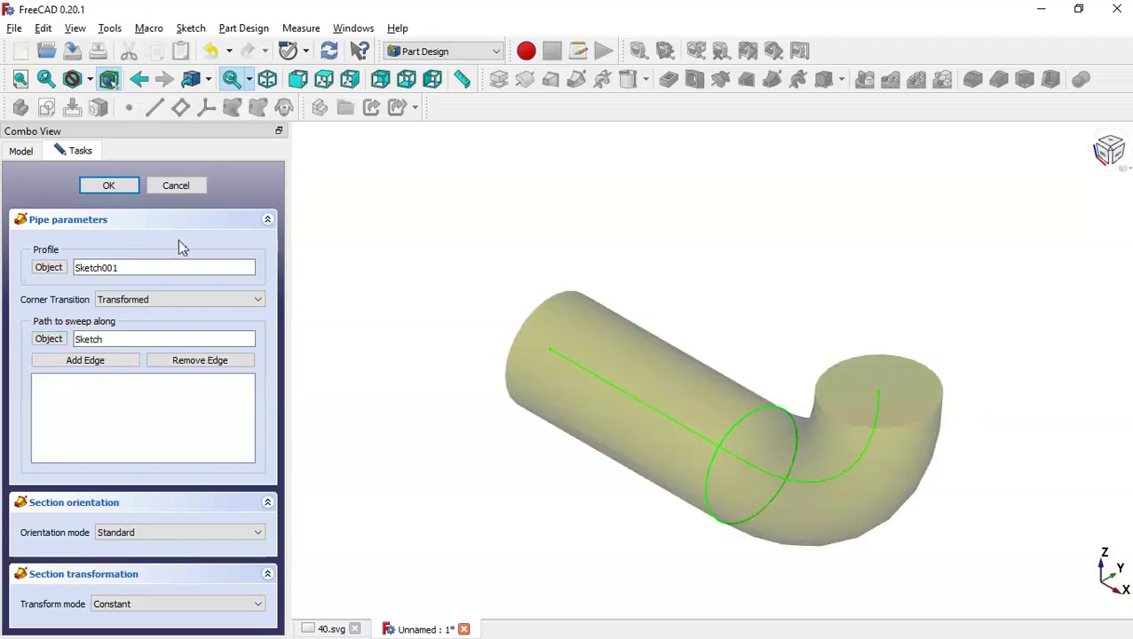
left_click(102, 186)
Step: Inspect the elbow pipe, then check the flange dimensions on the 40.svg drawing
middle_click_drag(796, 260, 703, 347)
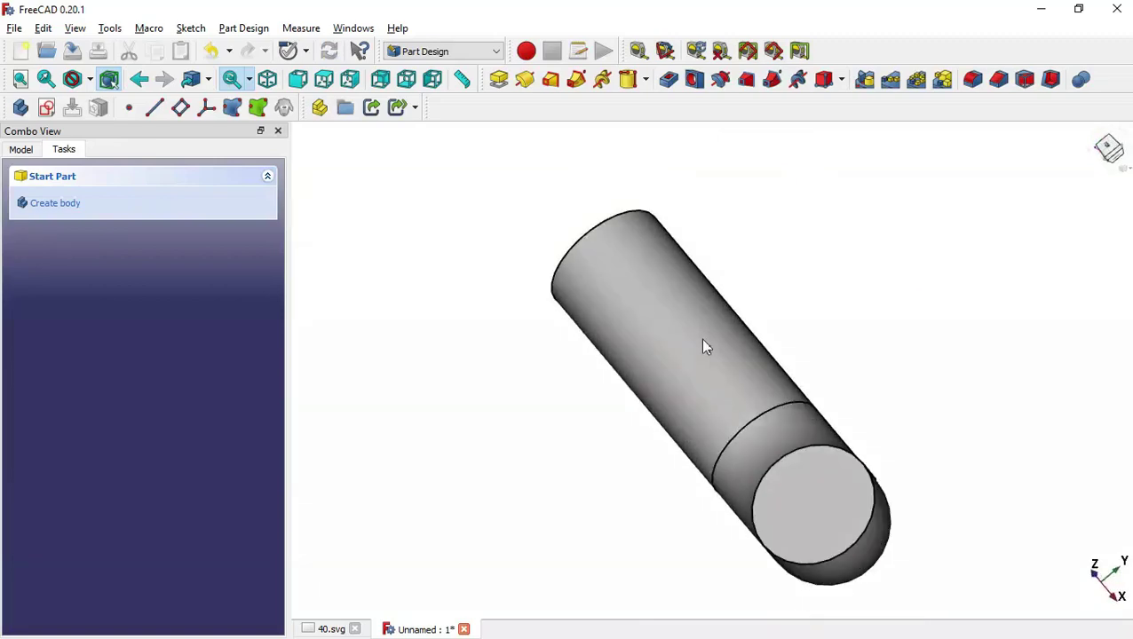
key("Home")
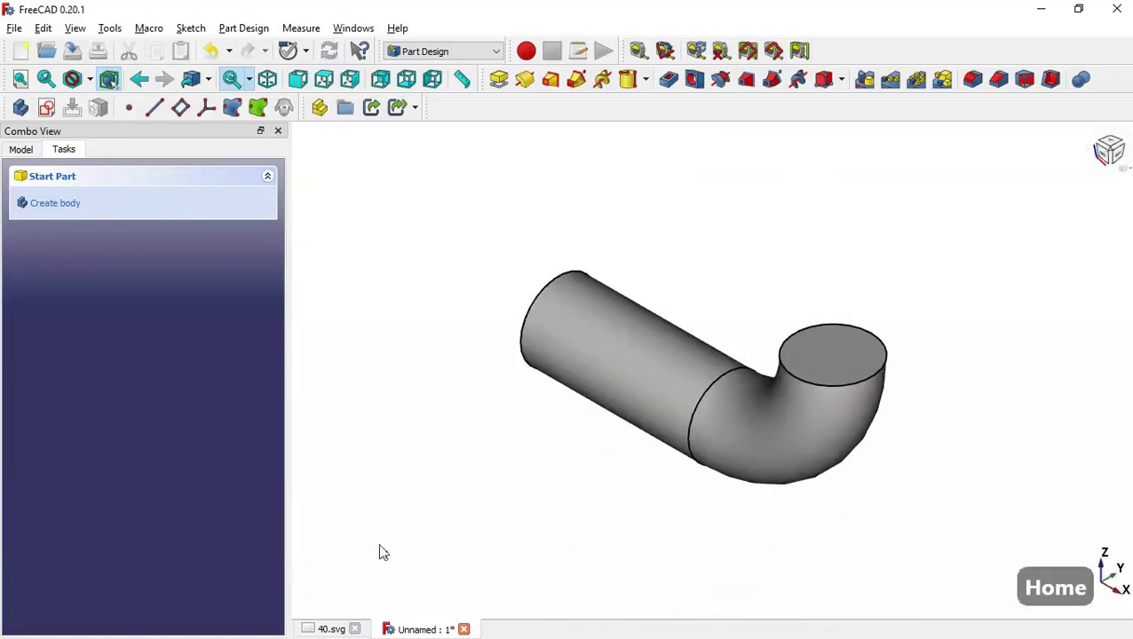
left_click(333, 629)
left_click_drag(940, 343, 780, 459)
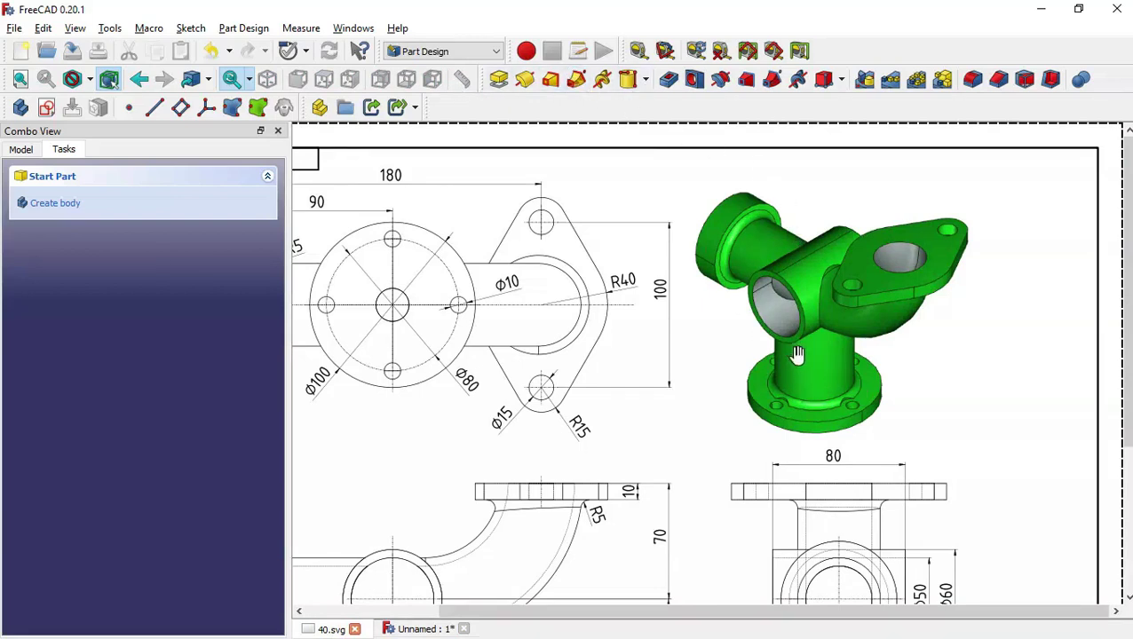
Step: Back in the model, add an Additive Cylinder primitive to the pipe body
left_click(422, 629)
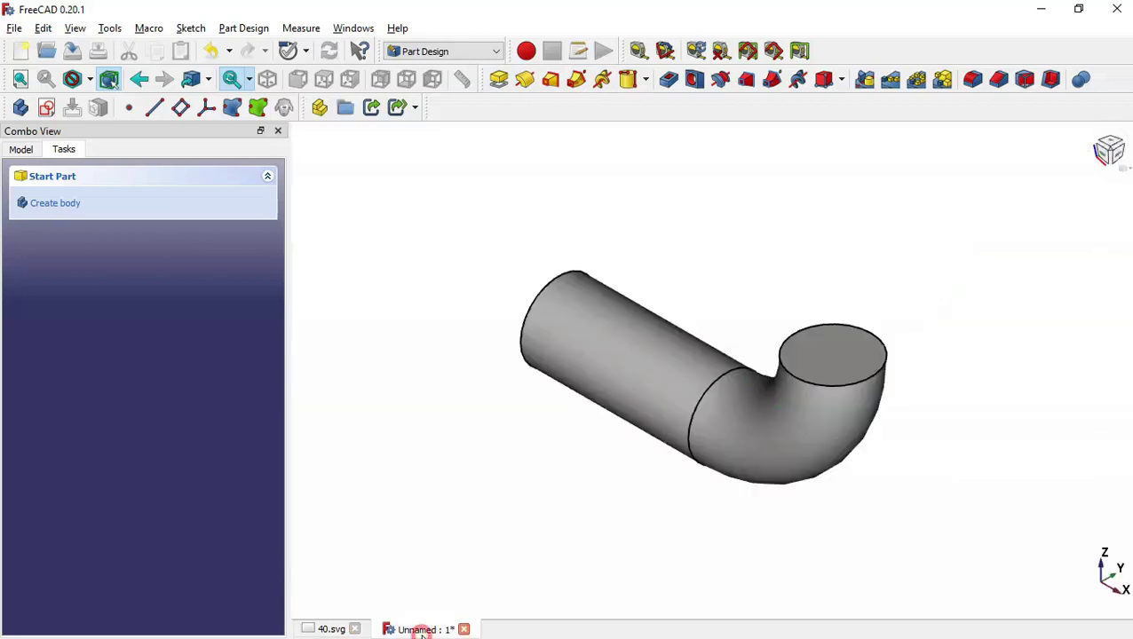
left_click(647, 82)
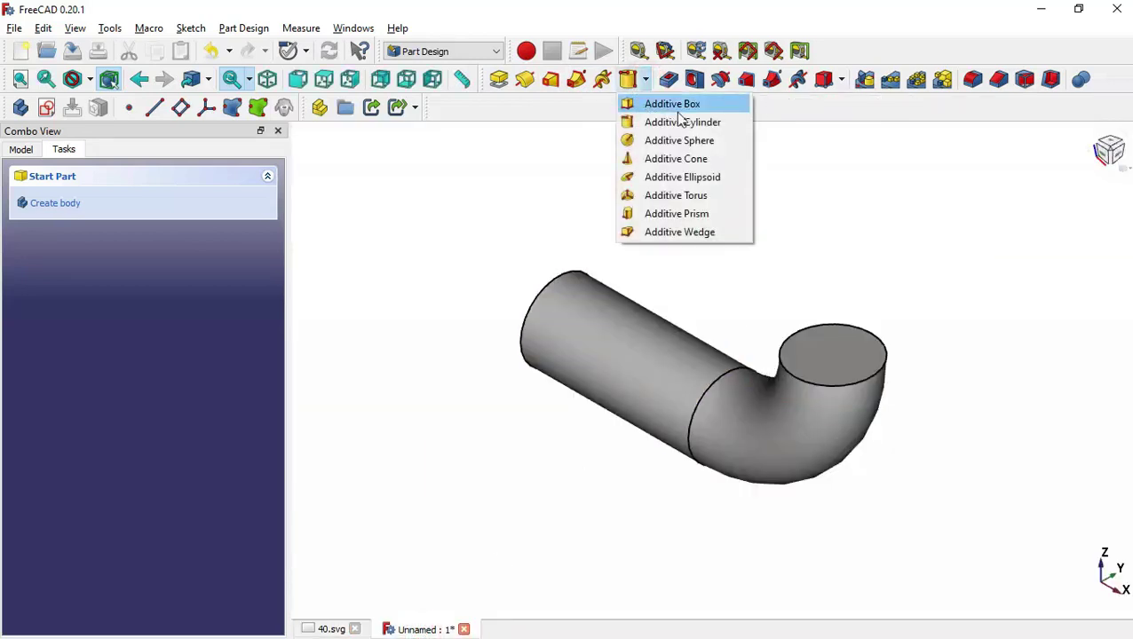
left_click(712, 125)
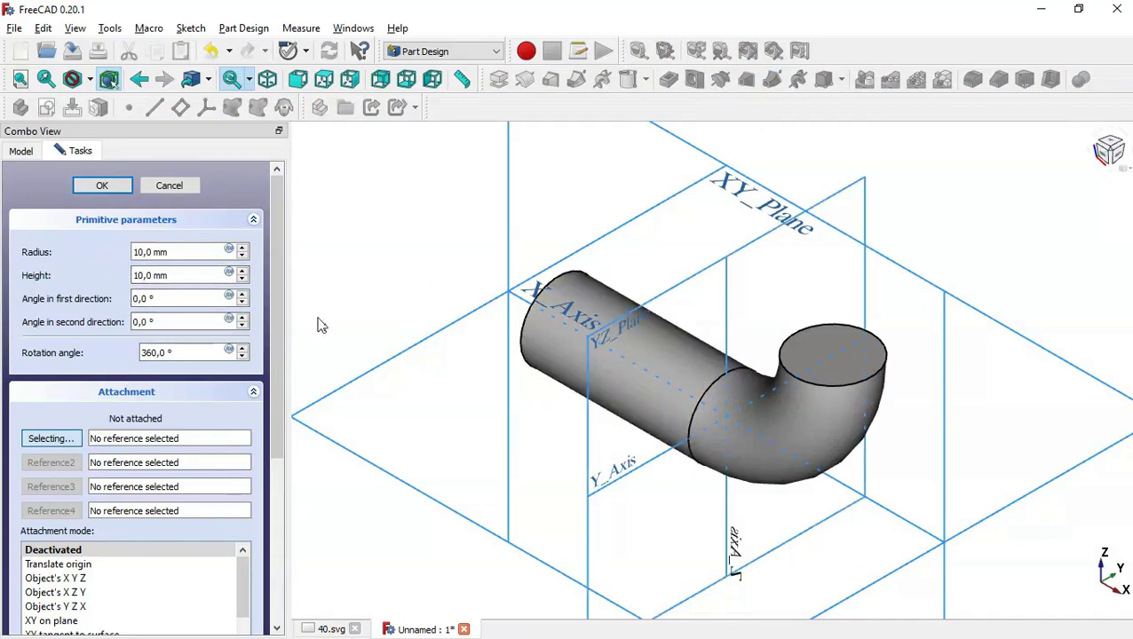
left_click_drag(273, 293, 280, 461)
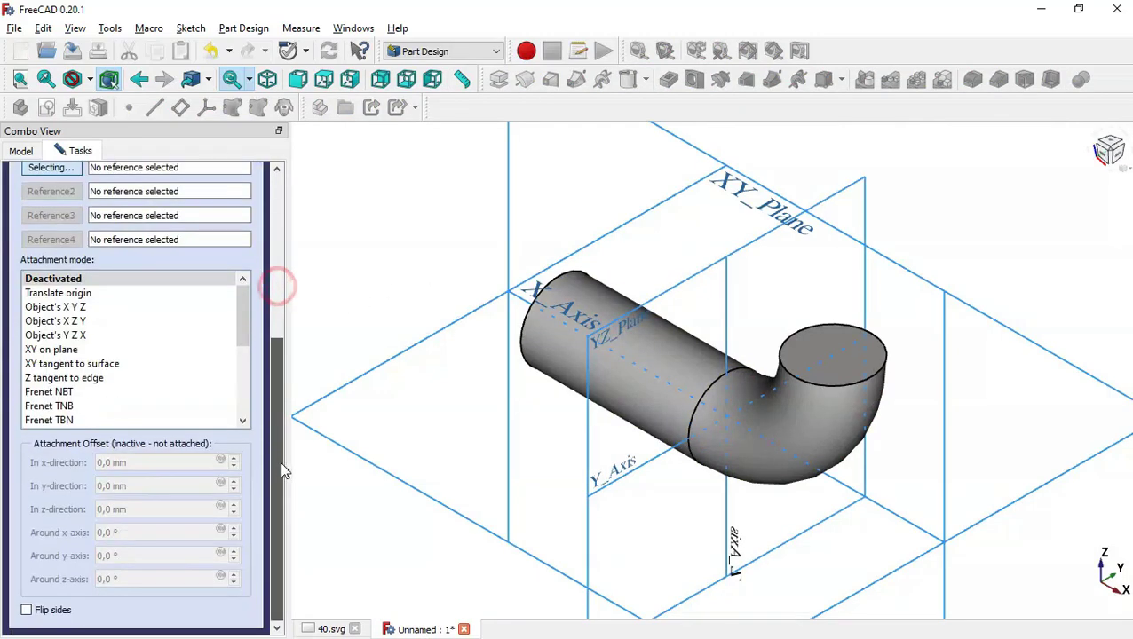
Step: Review the flange and side-view dimensions on 40.svg, then return to the model
left_click(322, 630)
left_click_drag(715, 516, 704, 289)
left_click_drag(596, 465, 697, 411)
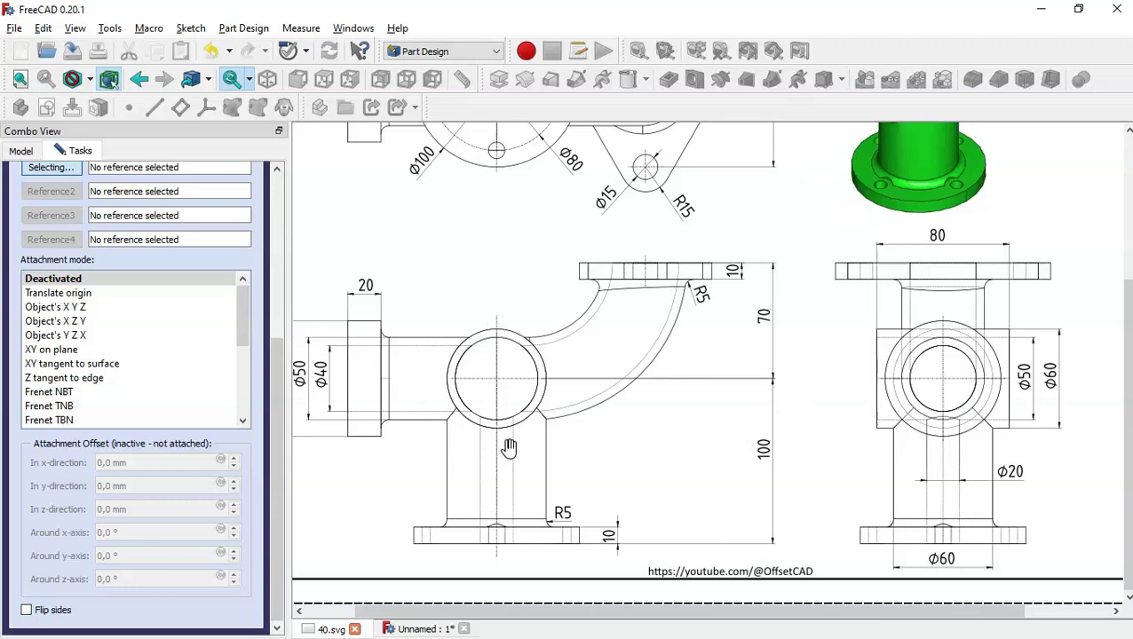
left_click_drag(845, 453, 742, 457)
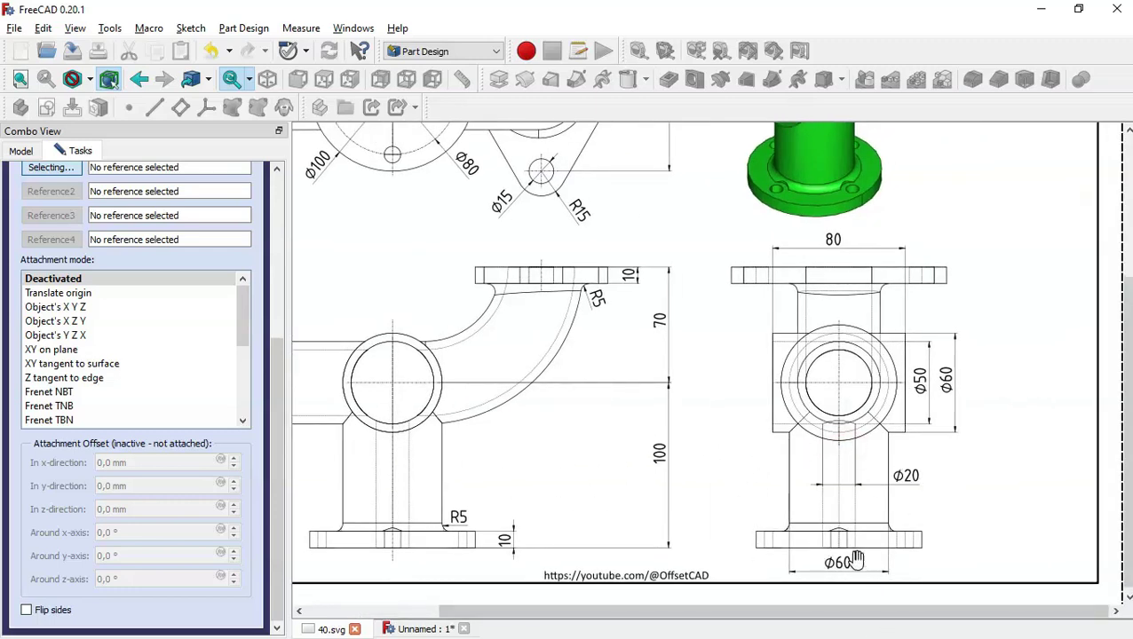
left_click(421, 630)
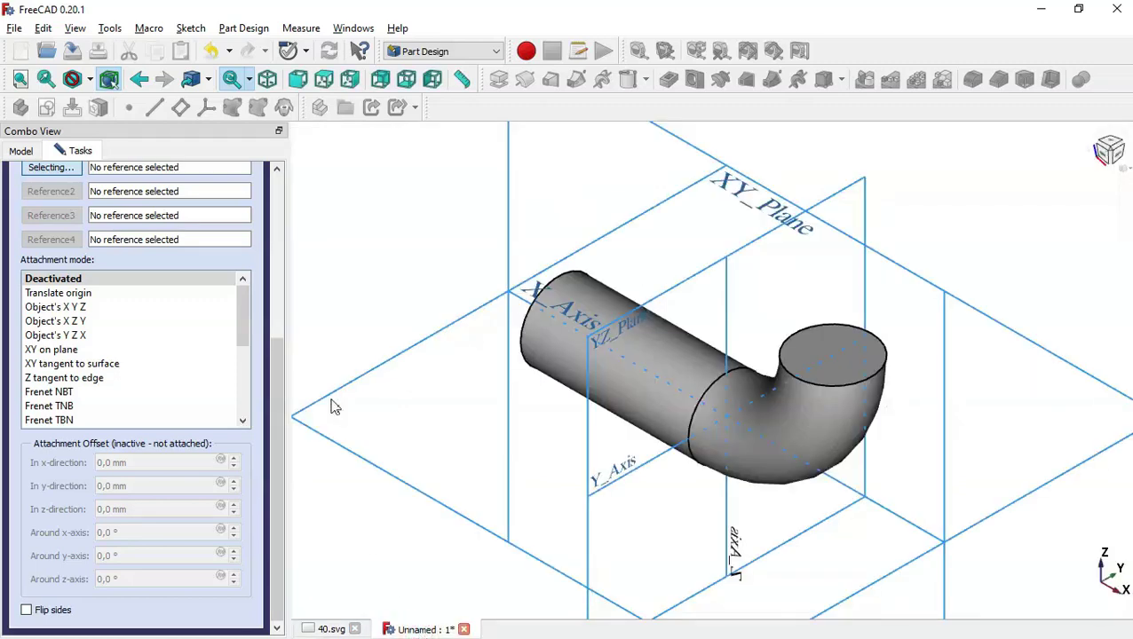
left_click_drag(274, 385, 260, 184)
Step: Enter cylinder radius 60/2 mm and height 100 mm, and preview it through the elbow
double_click(177, 251)
type("60/2")
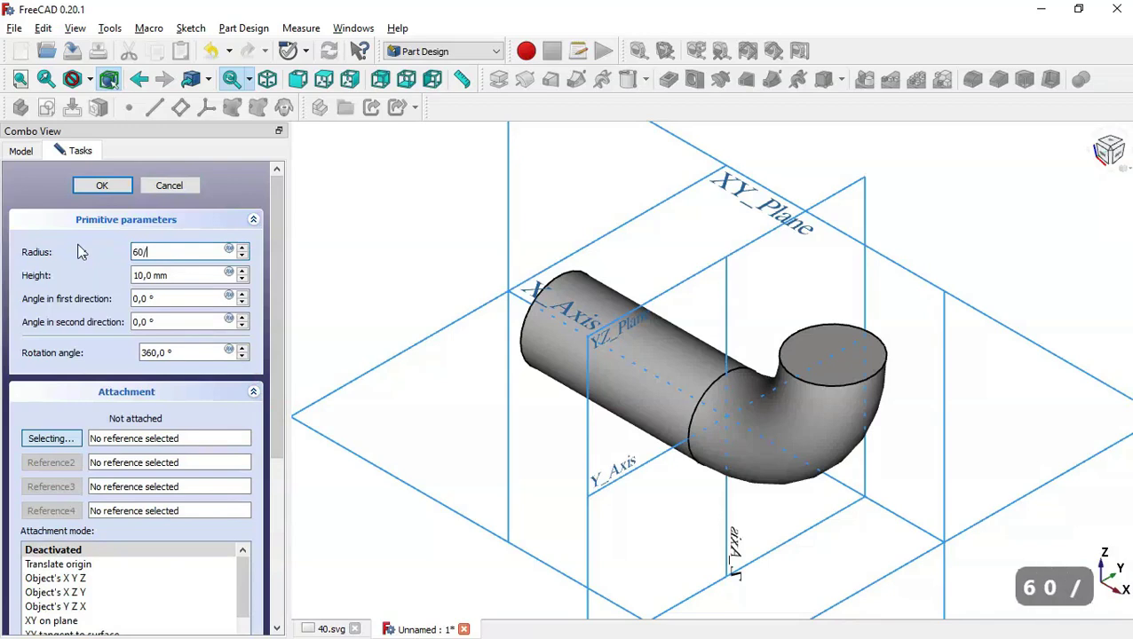
double_click(195, 276)
type("100")
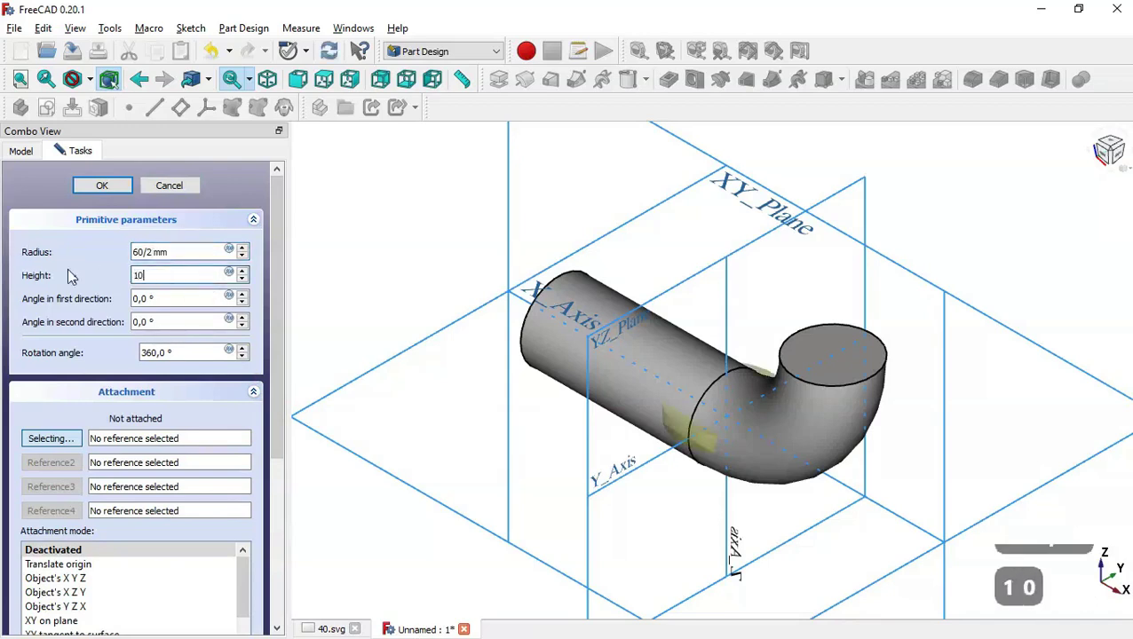
left_click(447, 272)
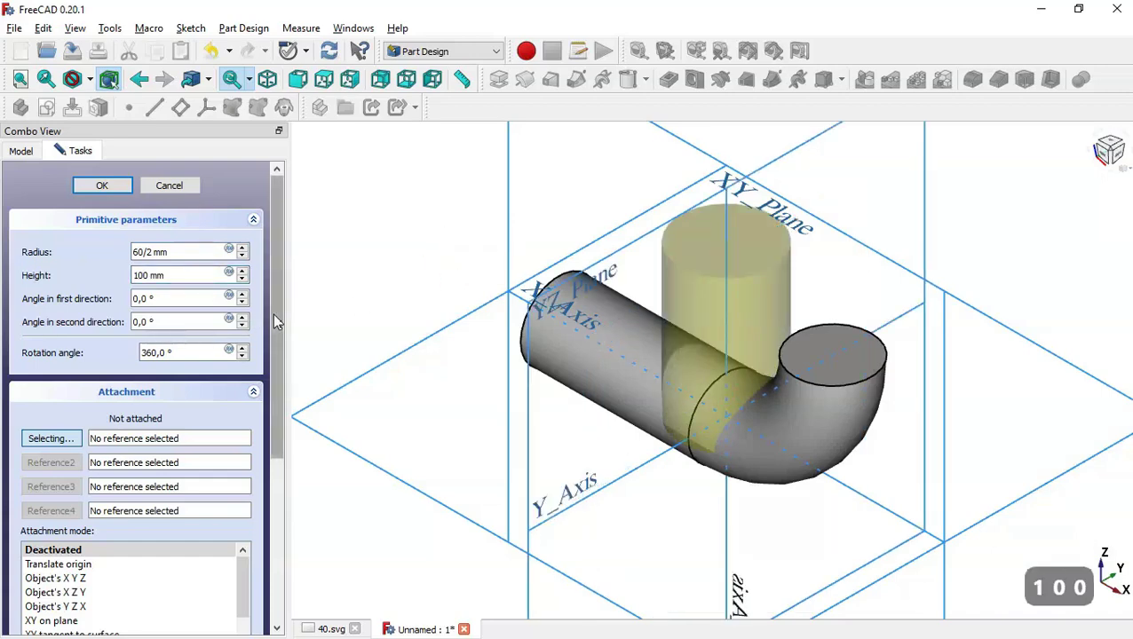
scroll(273, 314, "down", 3)
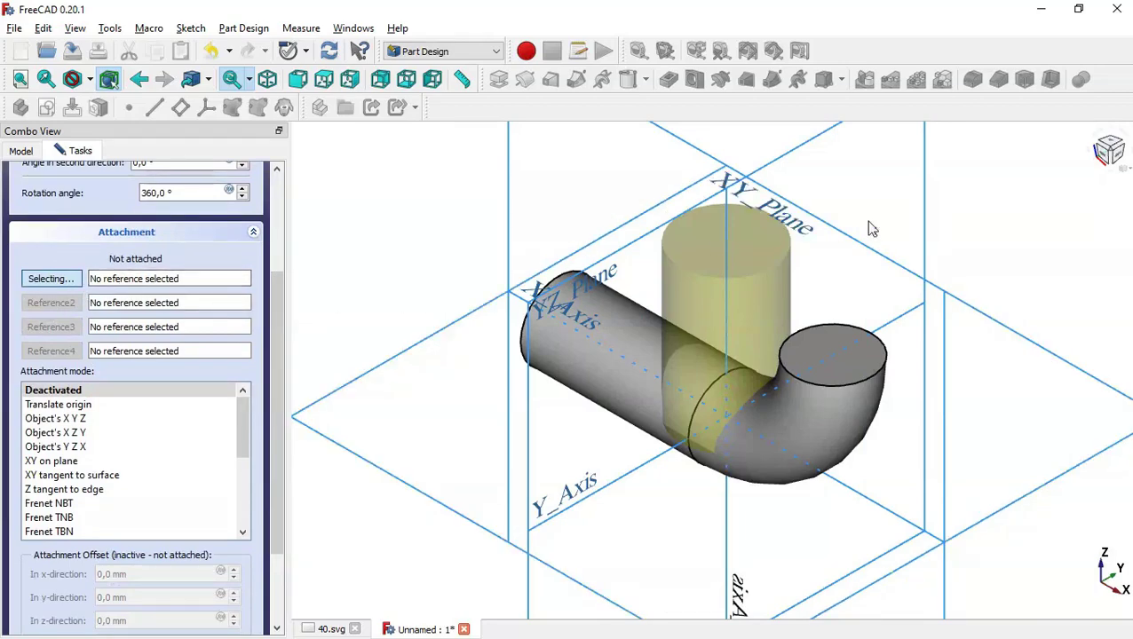
Step: Attach the new cylinder to XY_Plane, recompute, and flip it to extend downward
left_click(802, 226)
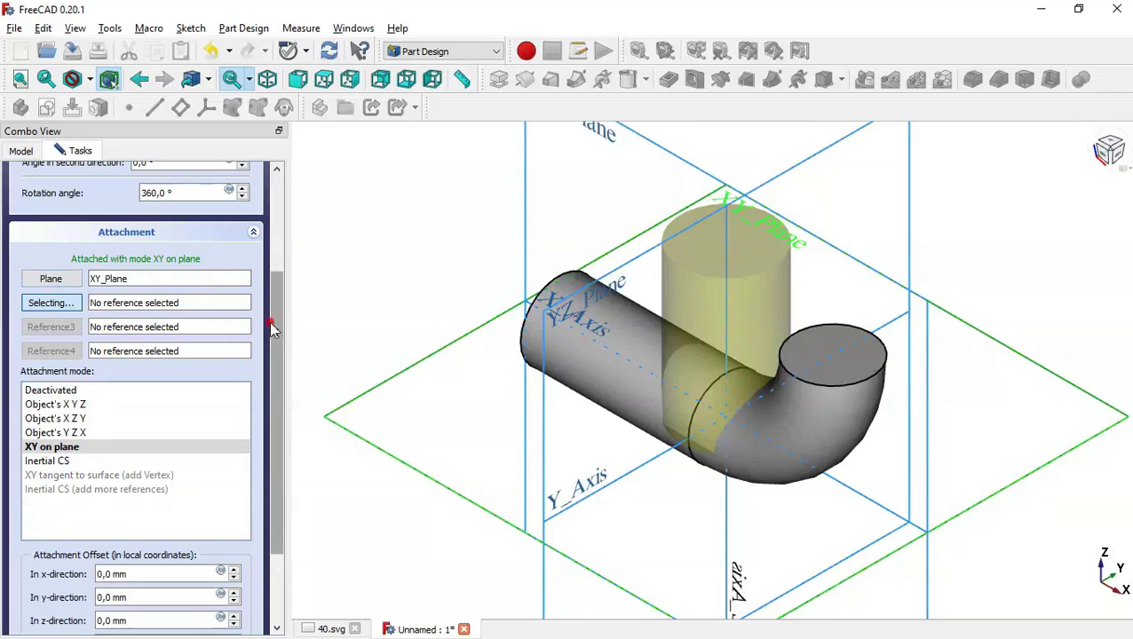
scroll(274, 328, "down", 3)
left_click(329, 59)
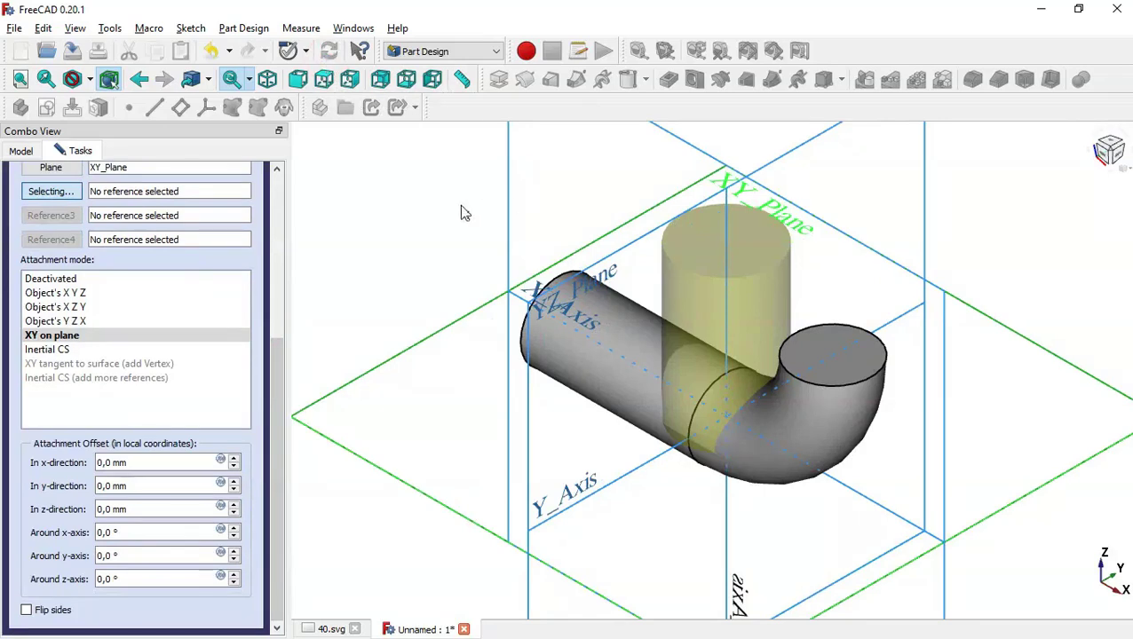
left_click(52, 615)
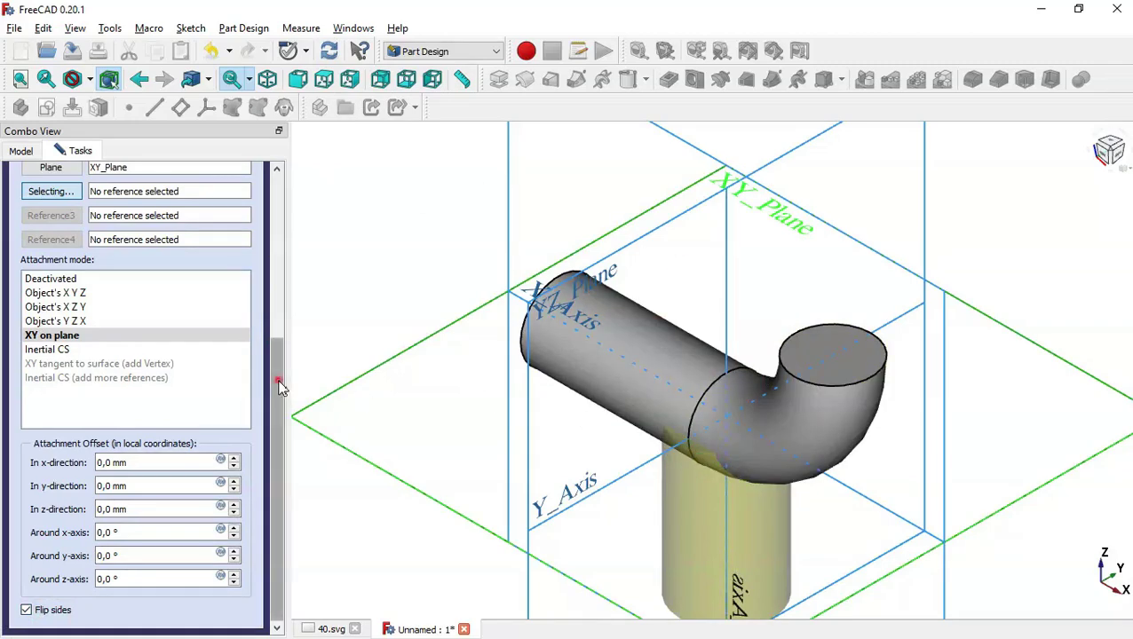
scroll(278, 385, "up", 5)
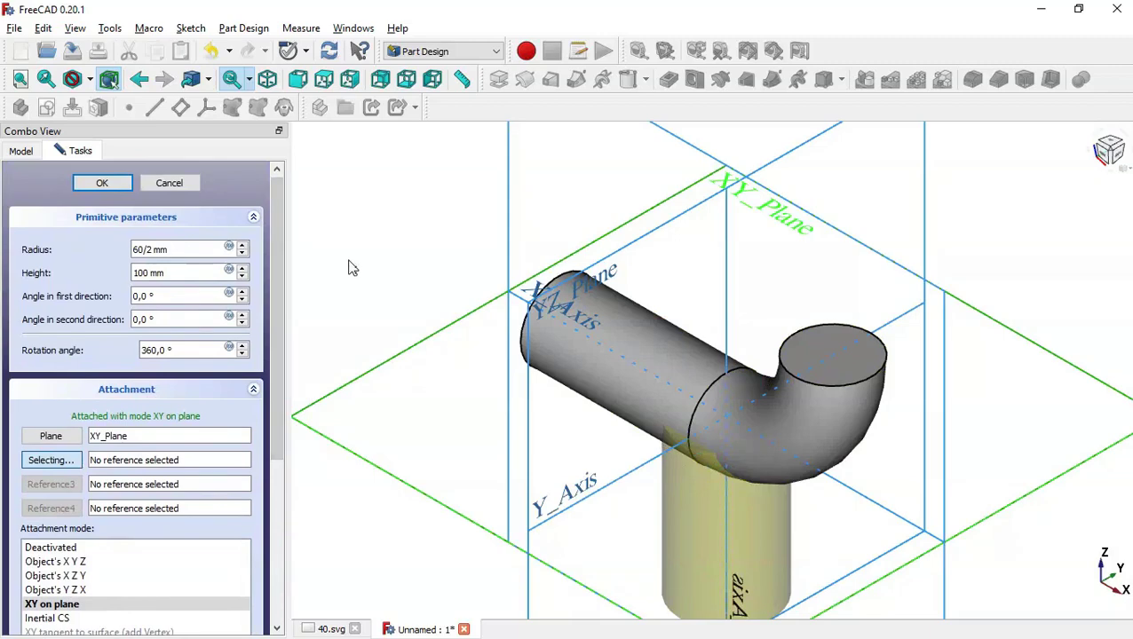
left_click_drag(275, 250, 295, 412)
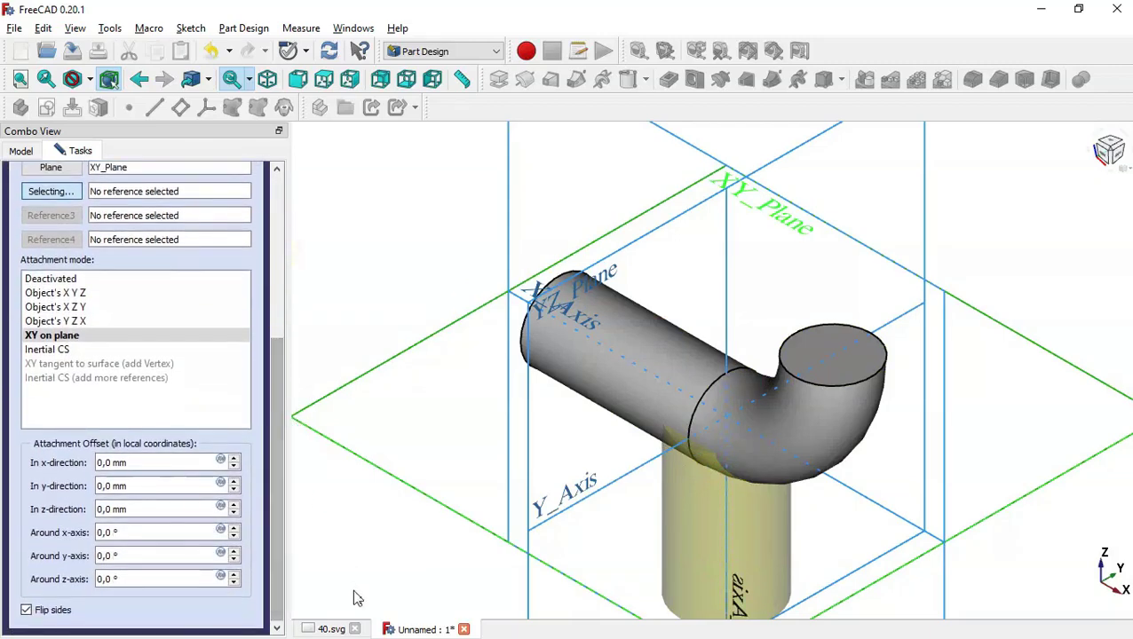
Step: Check the dimensions on the 40.svg reference drawing, then return to the 3D model
left_click(330, 630)
left_click_drag(637, 424, 837, 537)
scroll(537, 389, "up", 1)
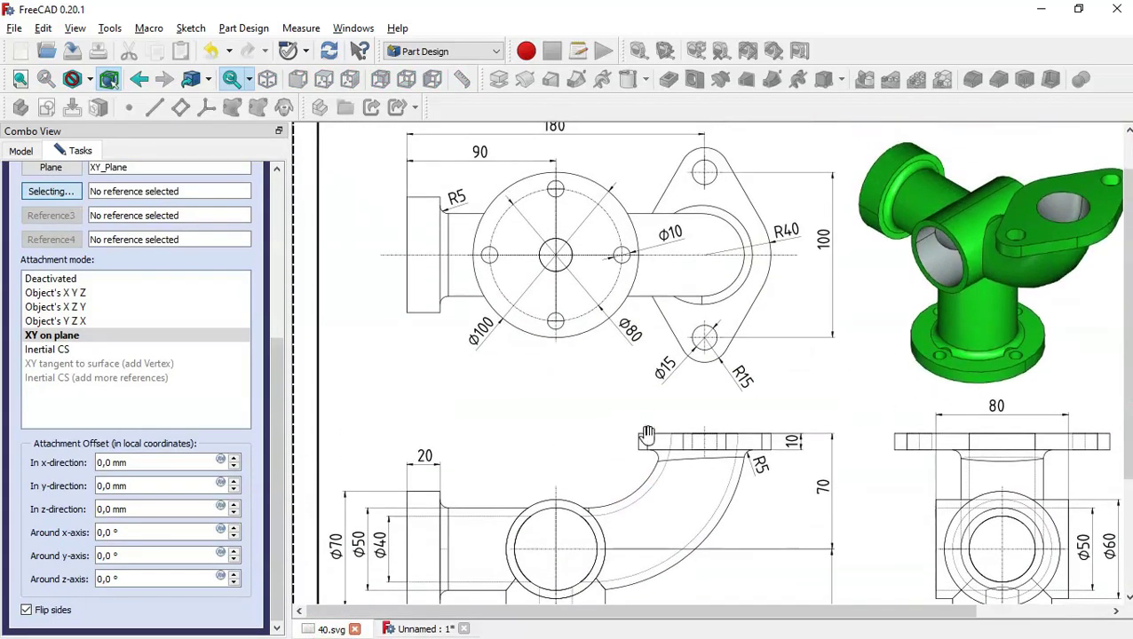
scroll(538, 440, "up", 1)
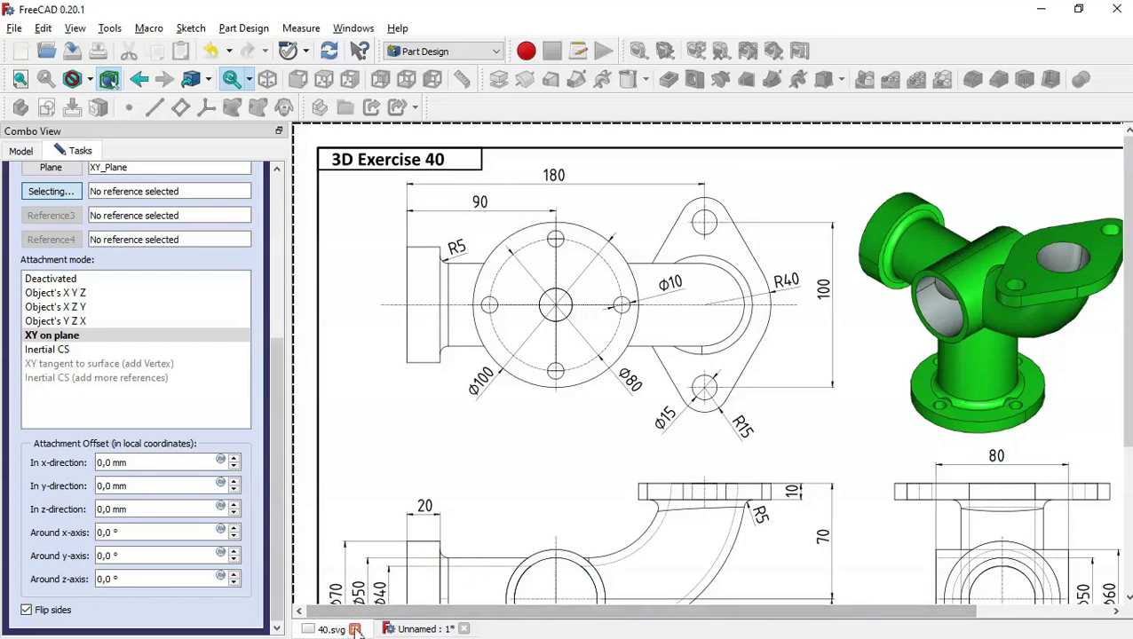
left_click(413, 629)
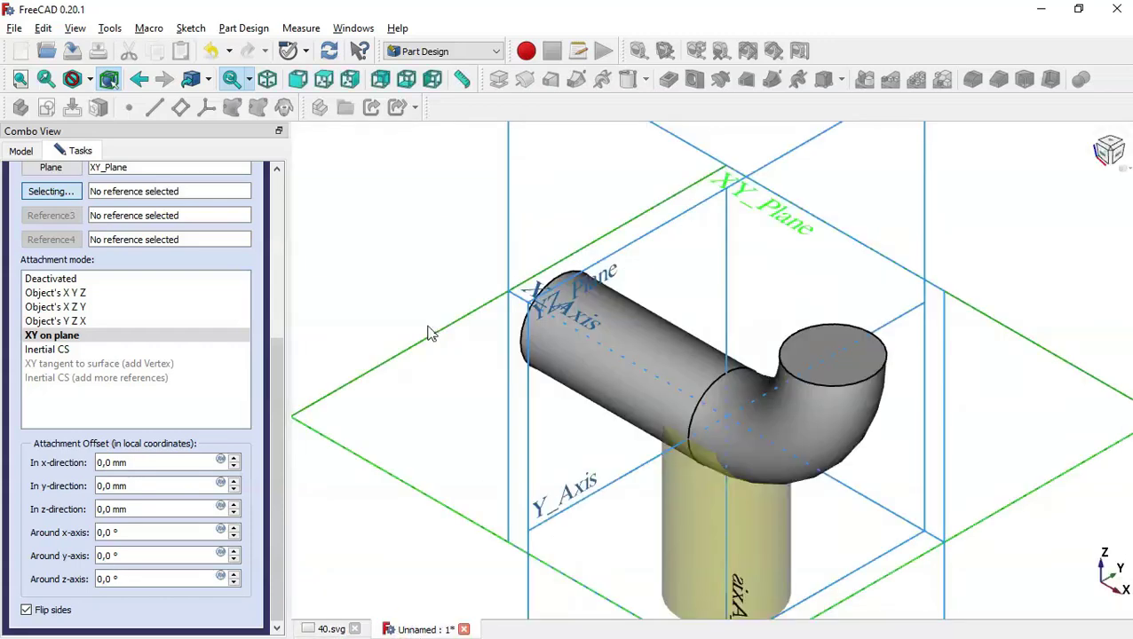
Step: In Front view, offset the downward cylinder 20 mm in x, confirm it, and return to isometric
left_click(303, 81)
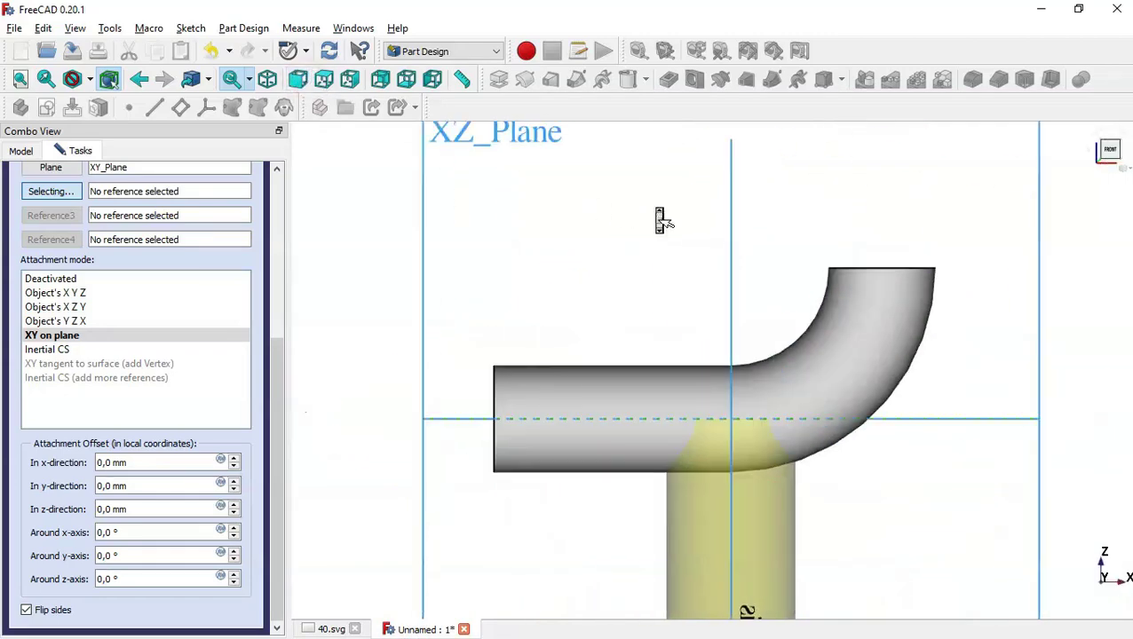
scroll(659, 218, "down", 2)
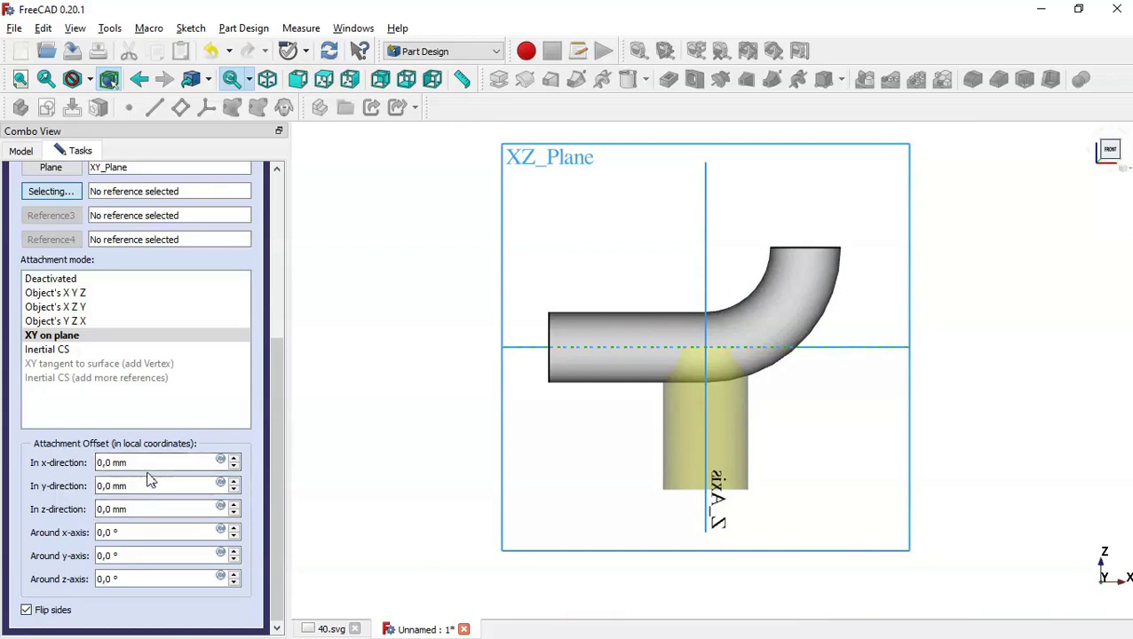
key("Down")
key("Down")
key("Down")
key("Down")
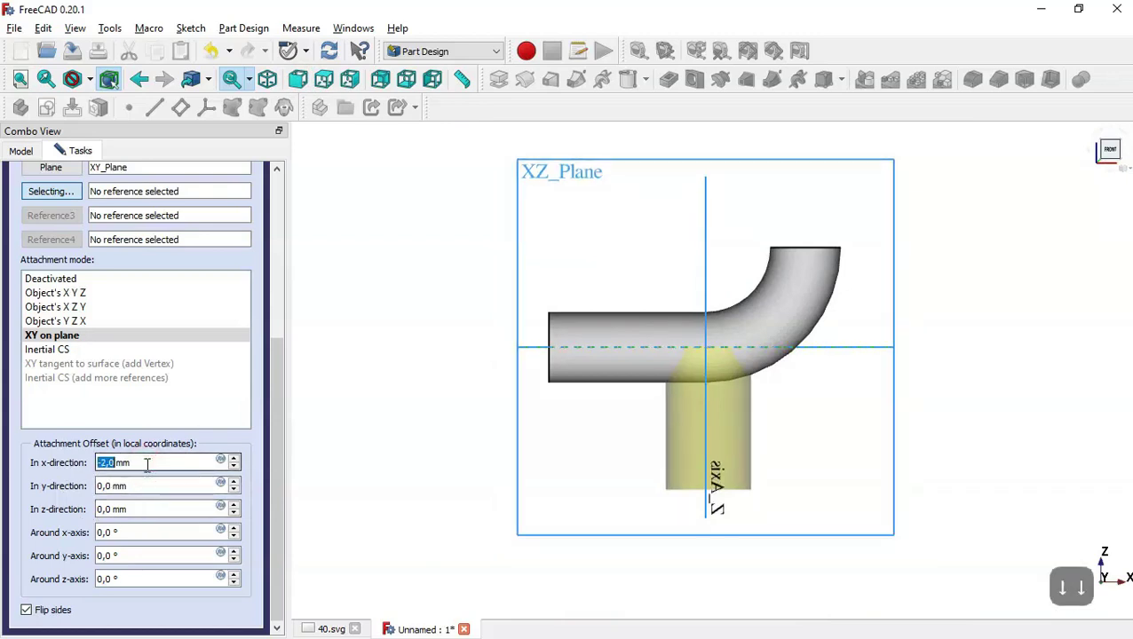
type("20")
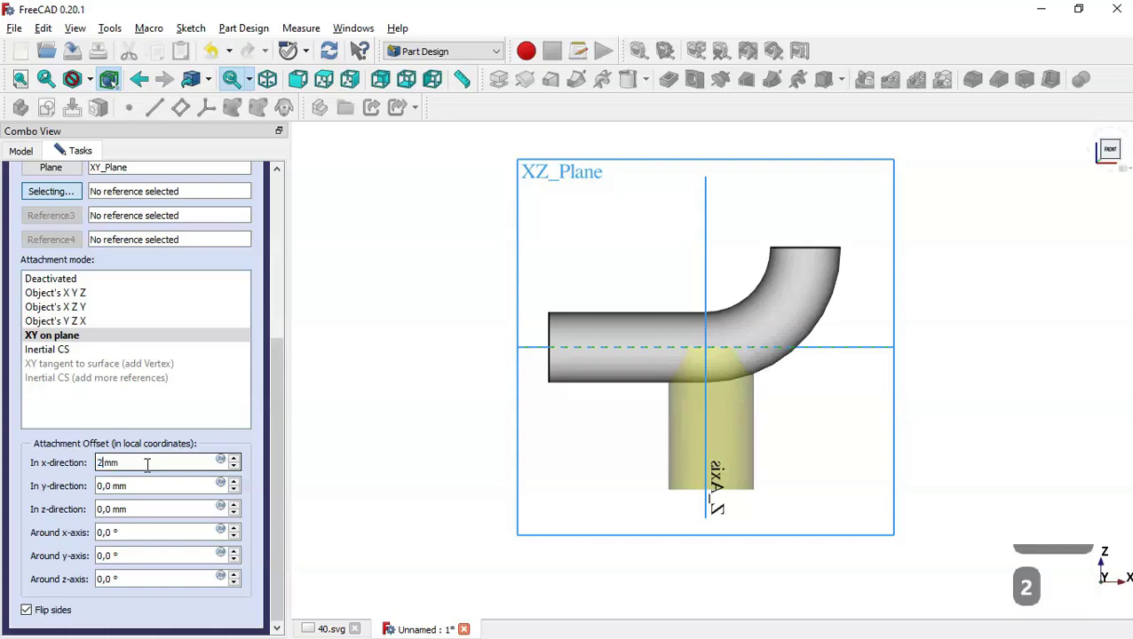
left_click_drag(280, 463, 278, 293)
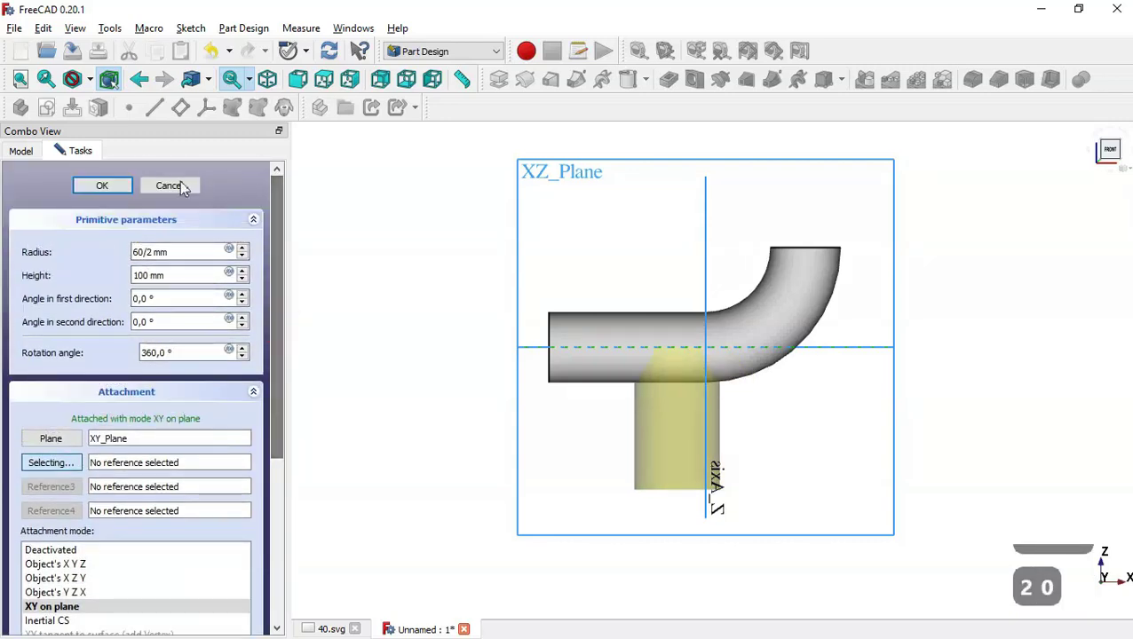
left_click(116, 188)
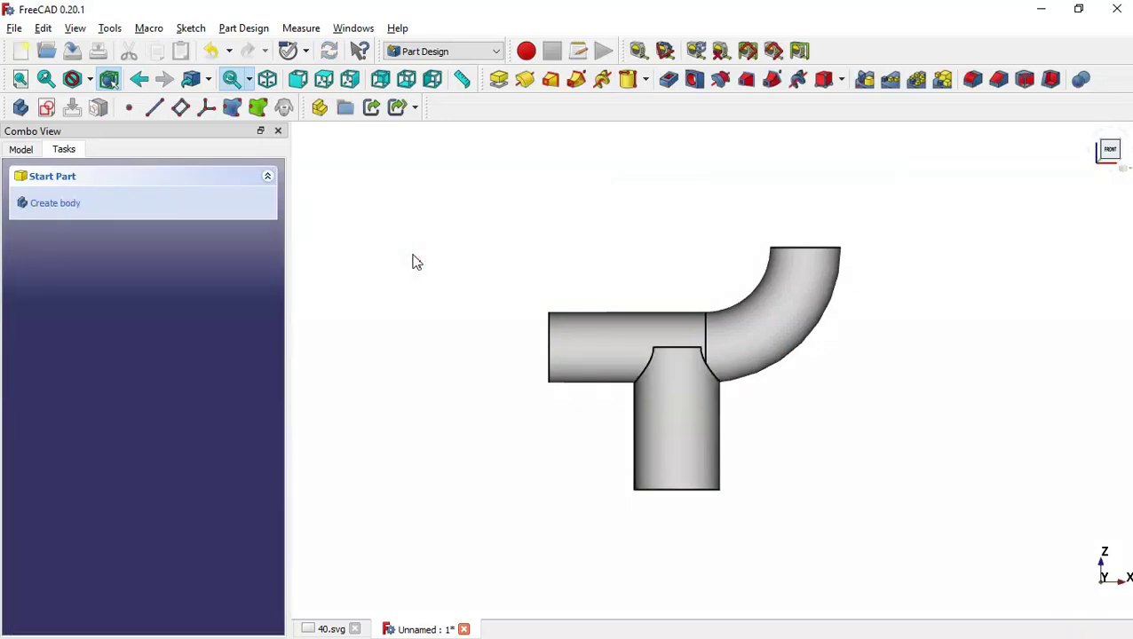
key("Home")
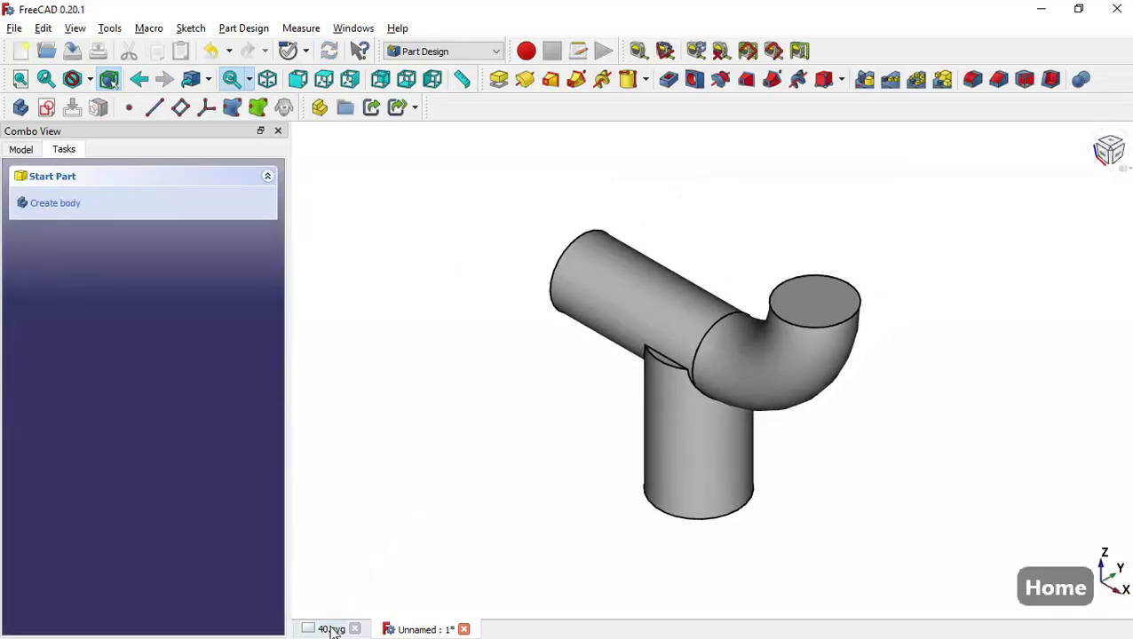
Step: Review the 40.svg drawing, then start a new Additive Cylinder in the pipe body
left_click(332, 629)
left_click_drag(932, 393, 756, 394)
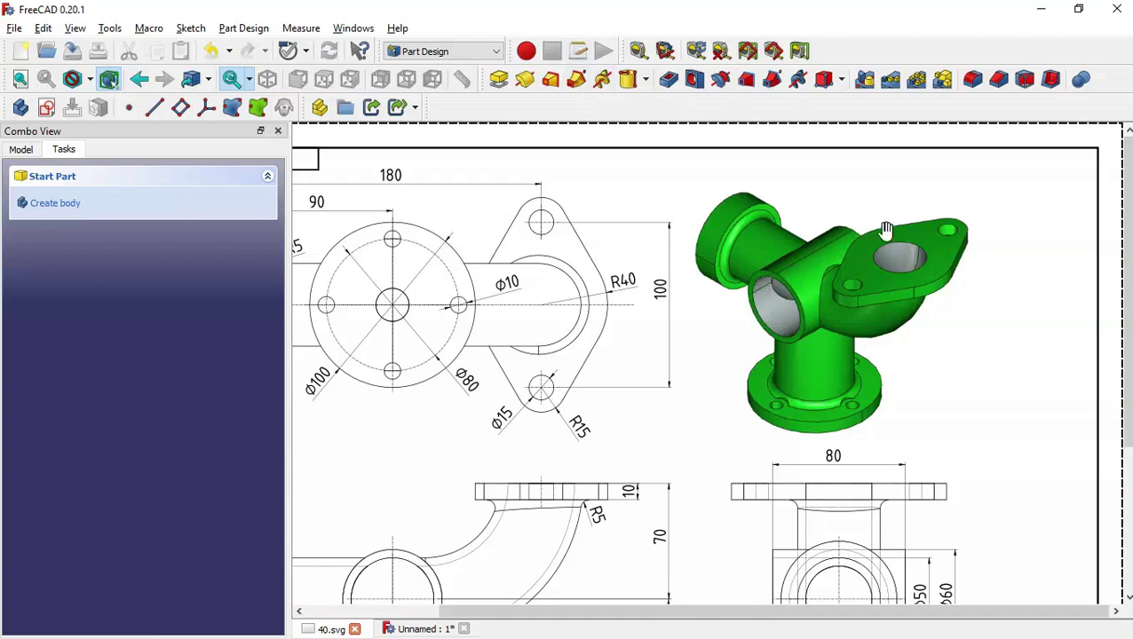
left_click(425, 629)
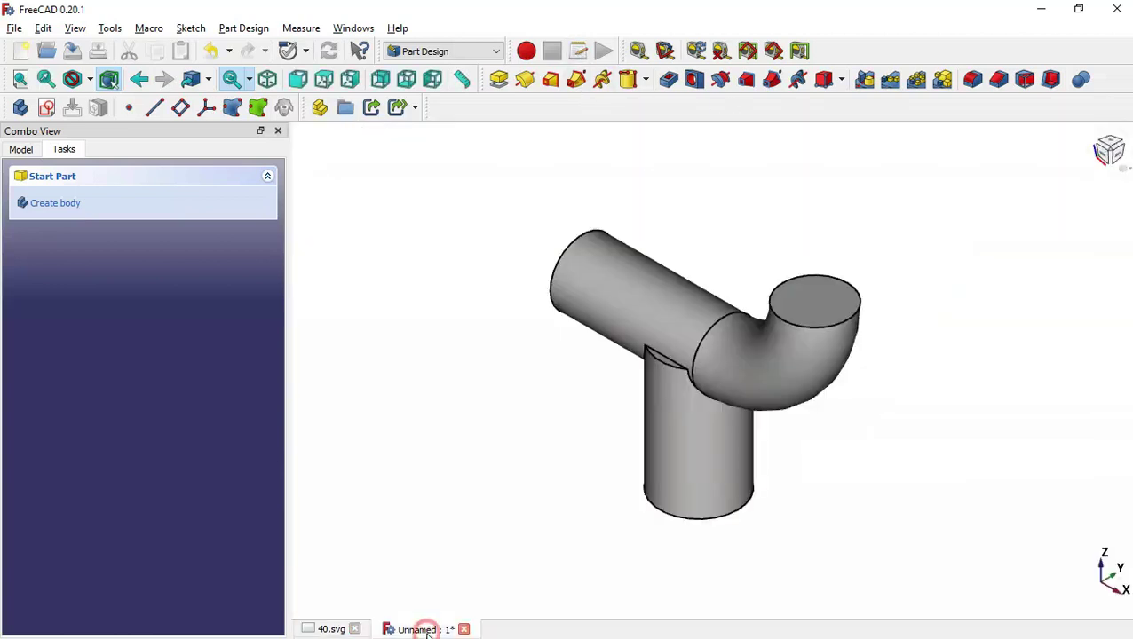
left_click(631, 82)
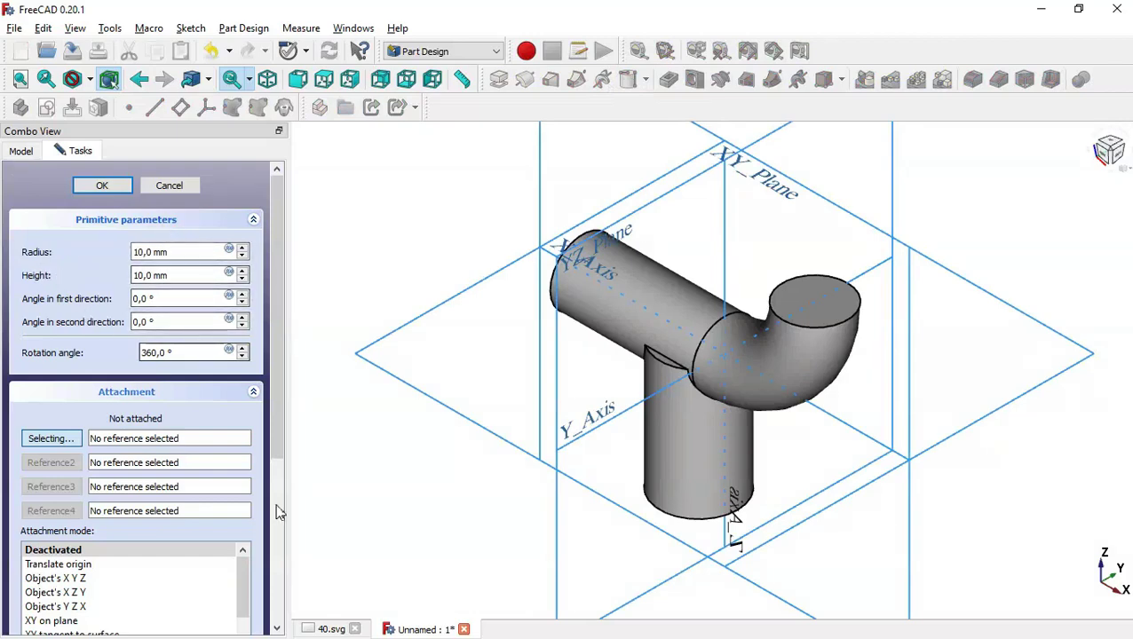
Step: Check the drawing, then set the cylinder radius to 60/2 and height to 80 mm
left_click(324, 629)
scroll(761, 464, "up", 3)
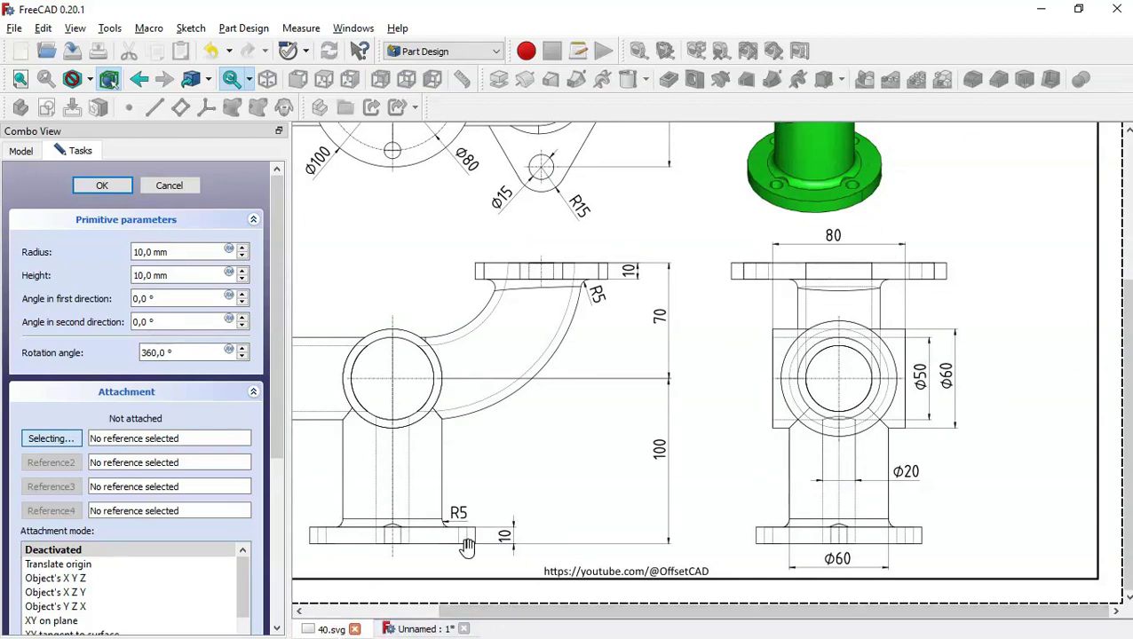
left_click(417, 629)
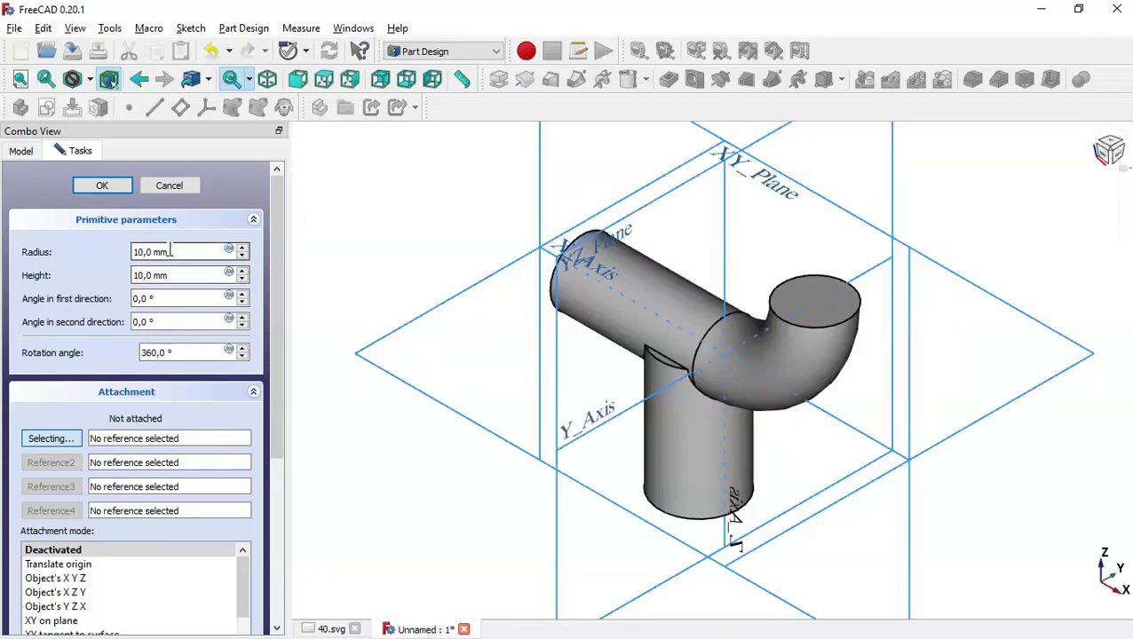
triple_click(199, 252)
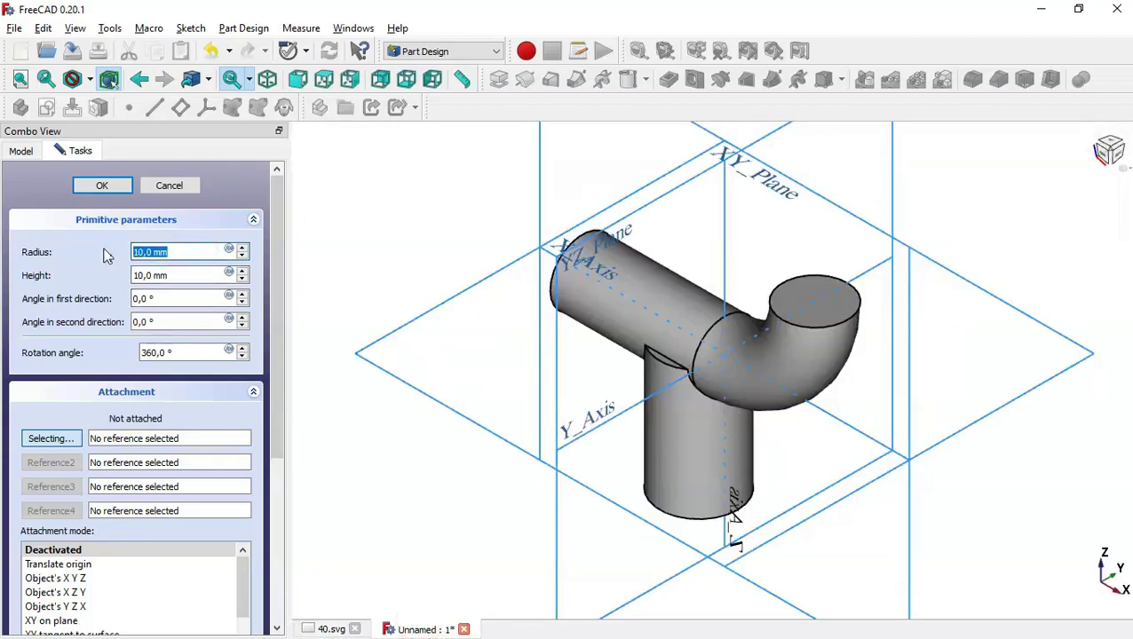
type("60")
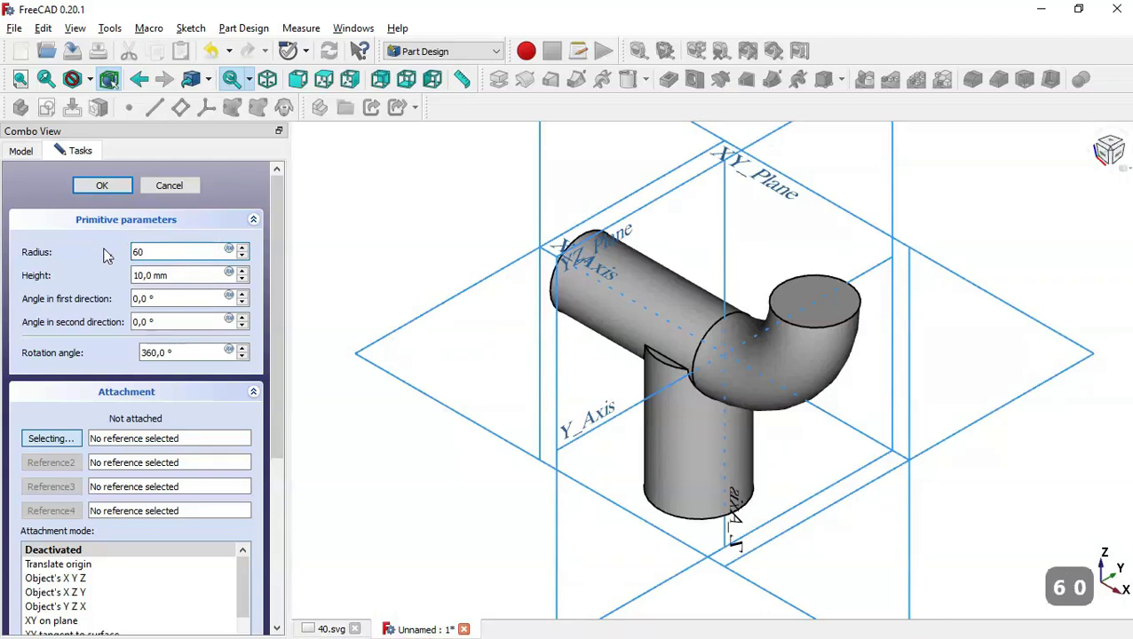
type("/2")
left_click(197, 275)
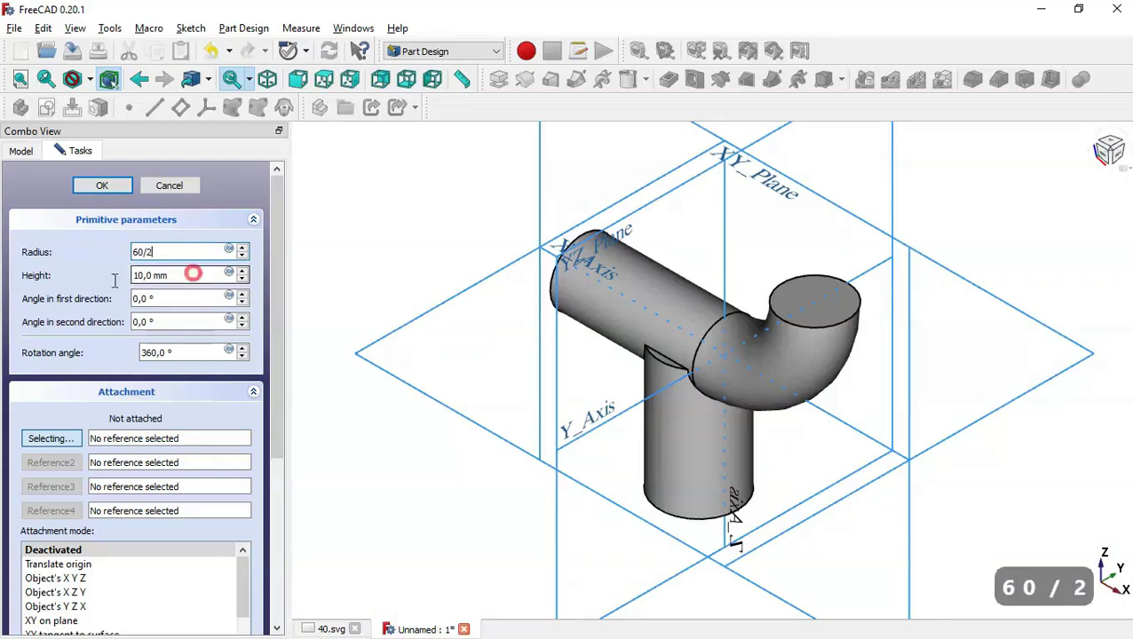
type("80")
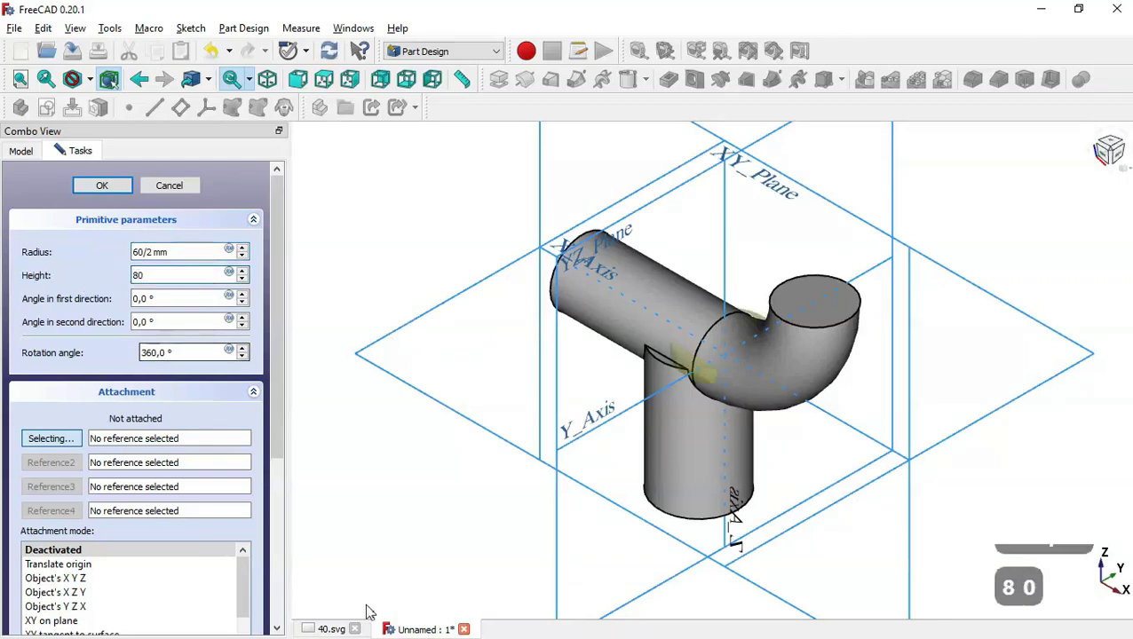
Step: Recheck the side views in 40.svg, then recompute and zoom out to preview the cylinder
left_click(333, 630)
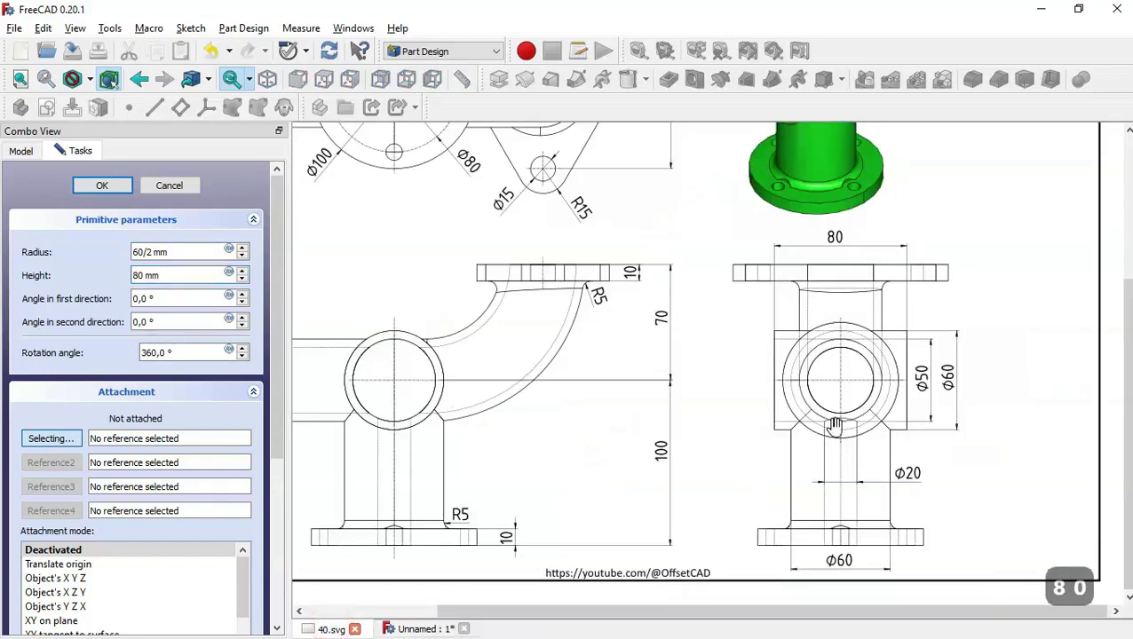
mouse_move(759, 430)
left_mouse_down()
mouse_move(961, 428)
mouse_move(875, 432)
left_mouse_up()
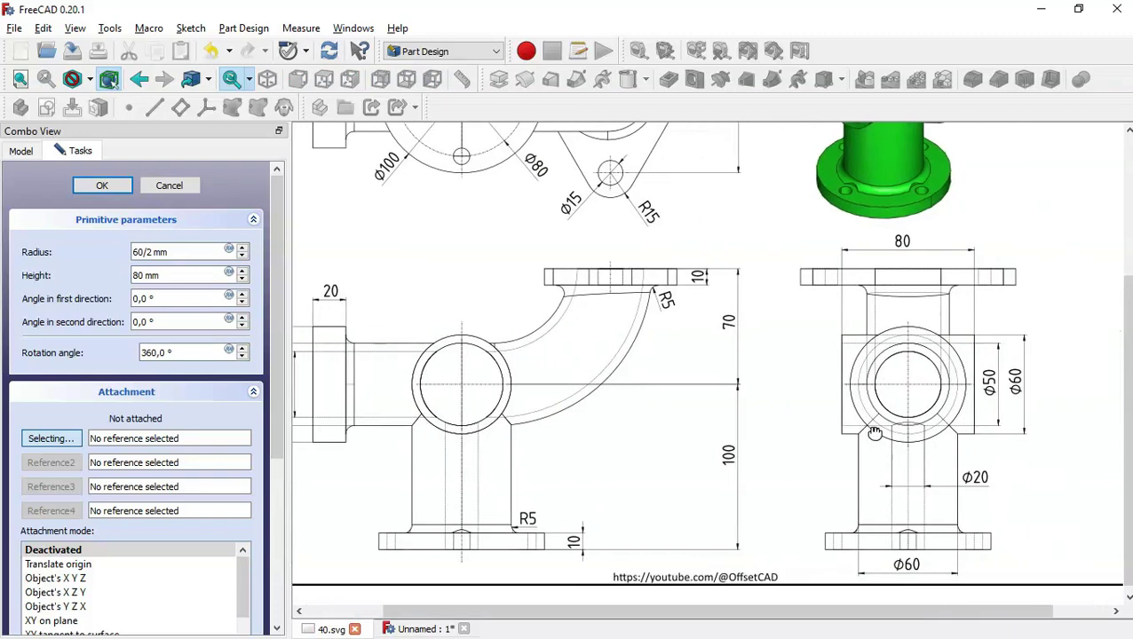
left_click(424, 629)
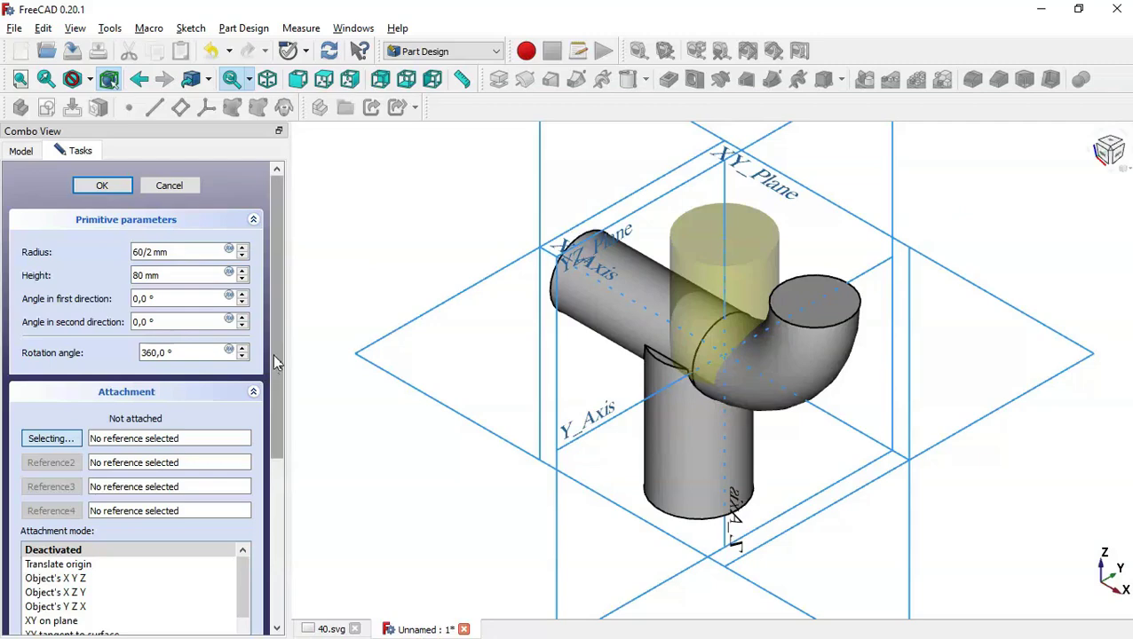
scroll(275, 353, "down", 4)
scroll(253, 375, "up", 4)
scroll(250, 382, "down", 4)
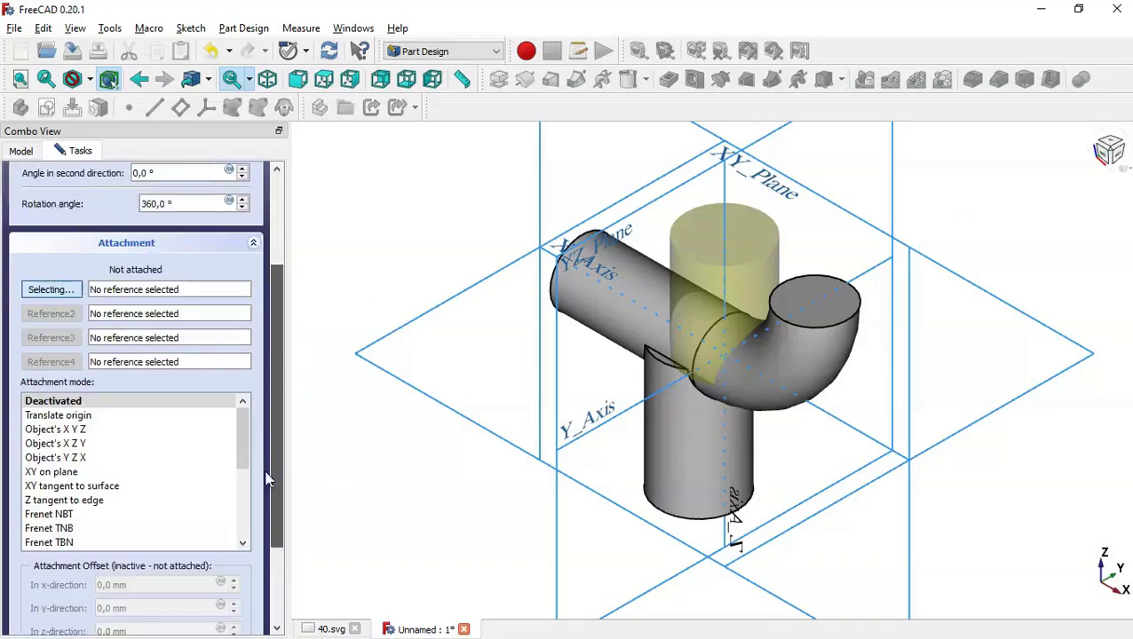
left_click(329, 51)
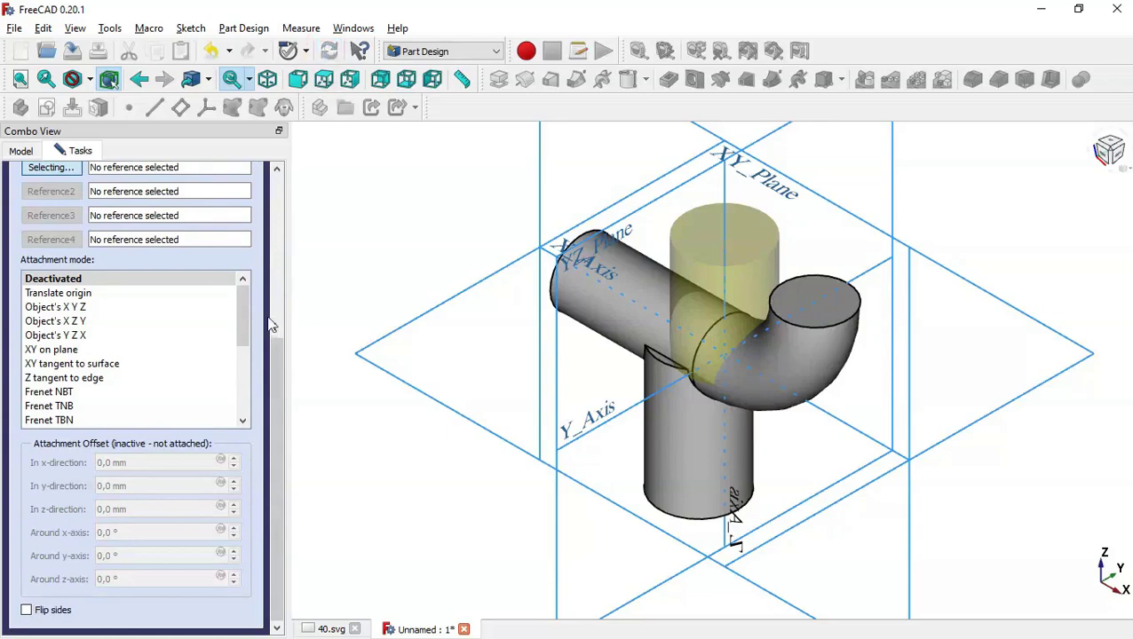
left_click_drag(277, 354, 269, 272)
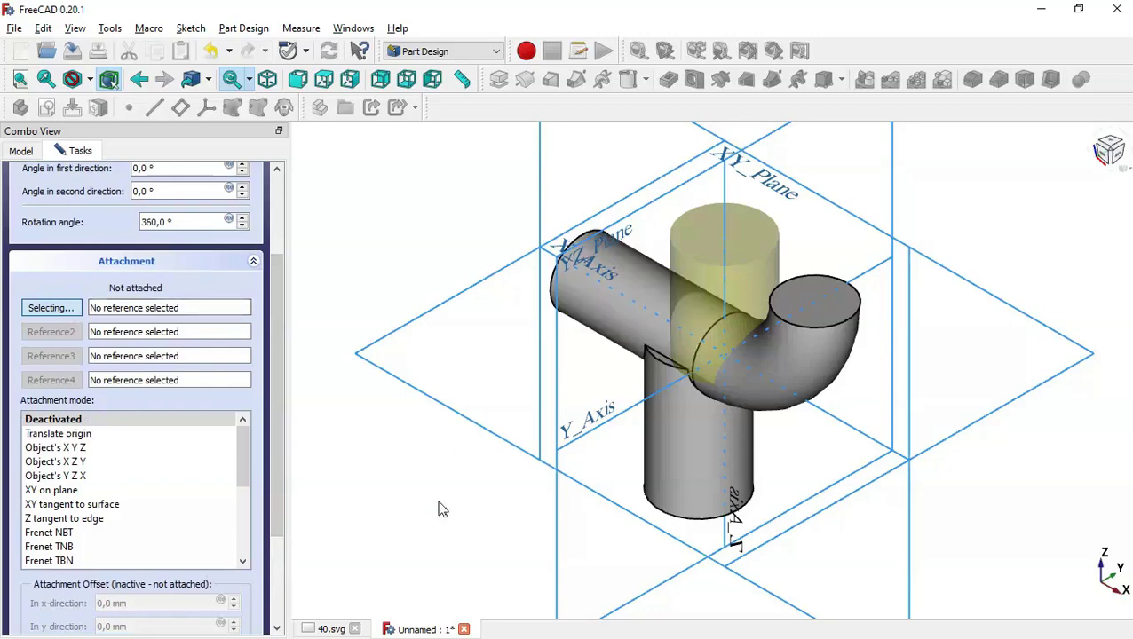
scroll(441, 509, "down", 3)
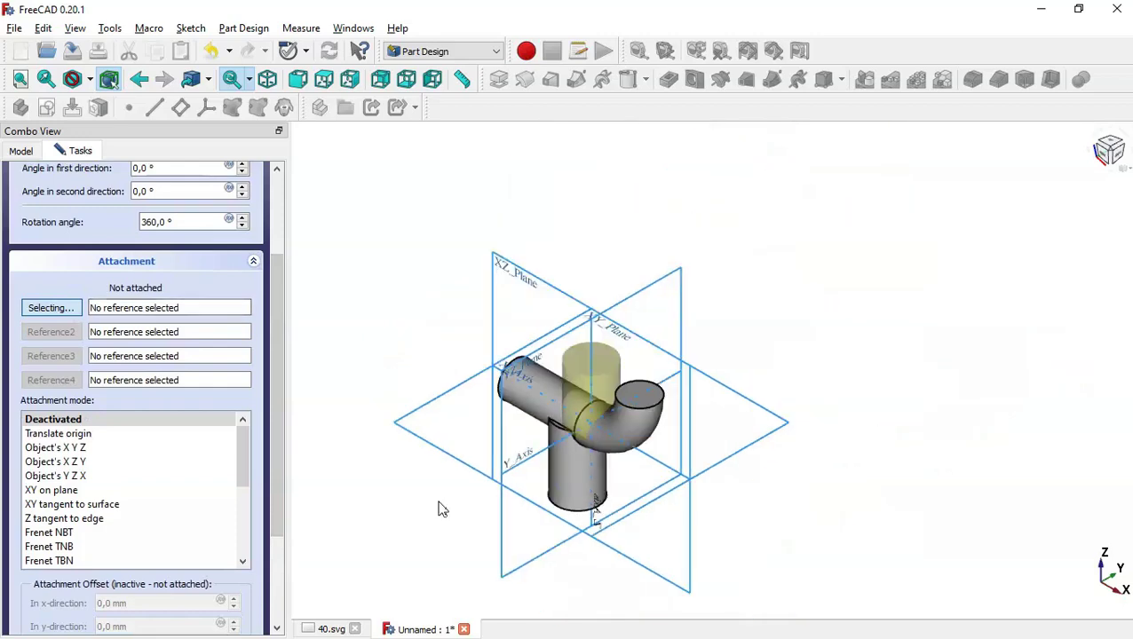
Step: Attach the cylinder to XZ_Plane and view the model from the right
left_click(524, 280)
left_click_drag(281, 392, 285, 505)
scroll(581, 448, "up", 4)
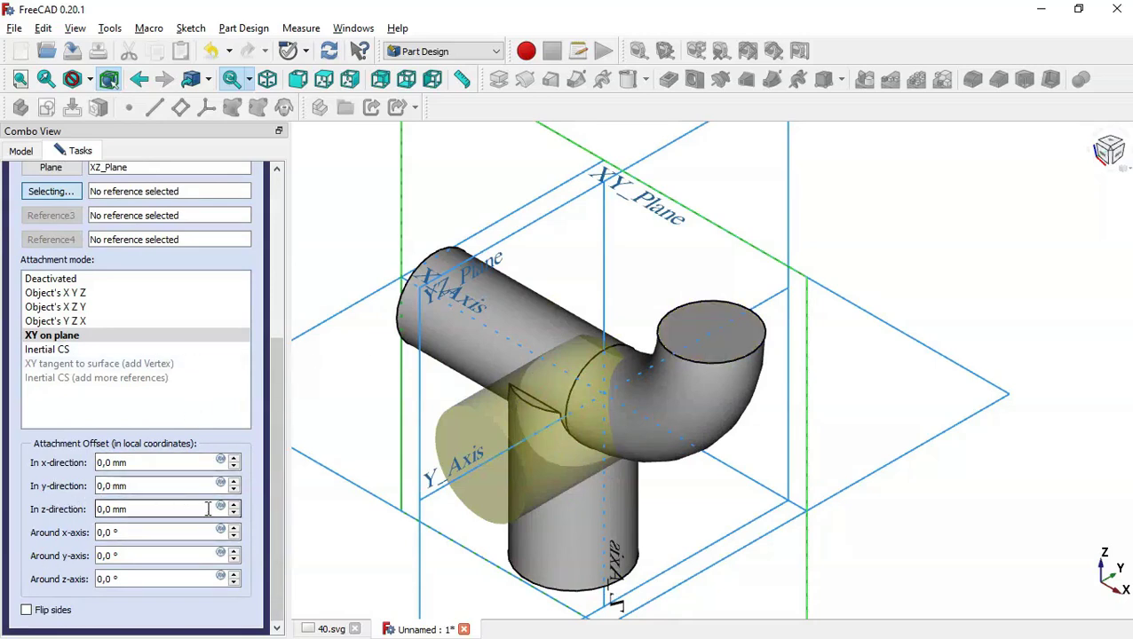
left_click(349, 79)
scroll(686, 374, "down", 3)
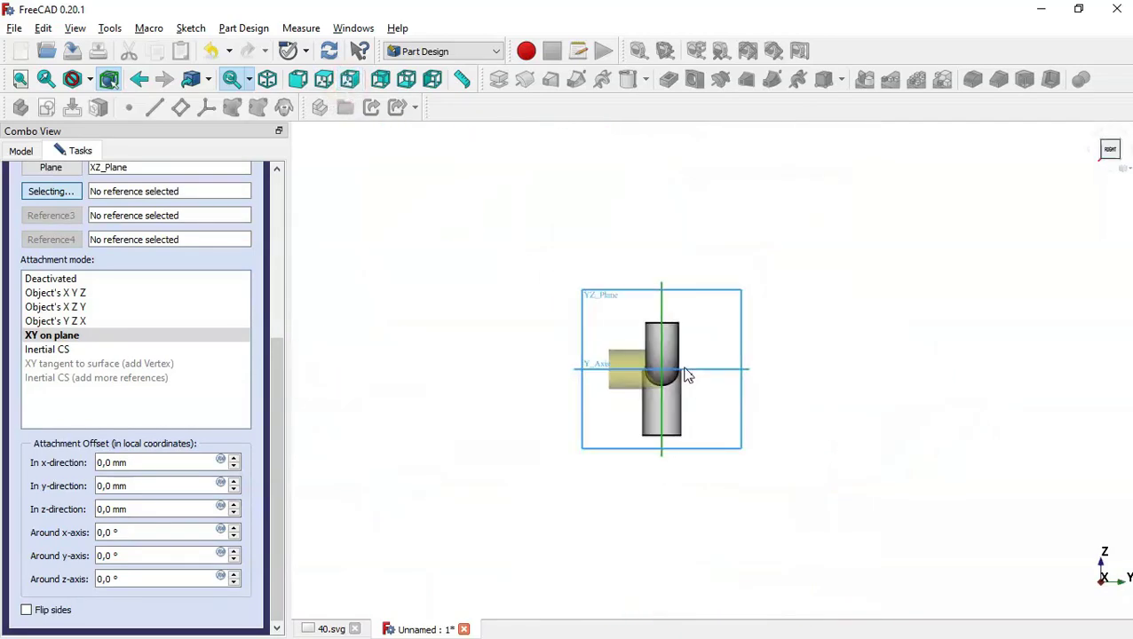
scroll(739, 358, "up", 5)
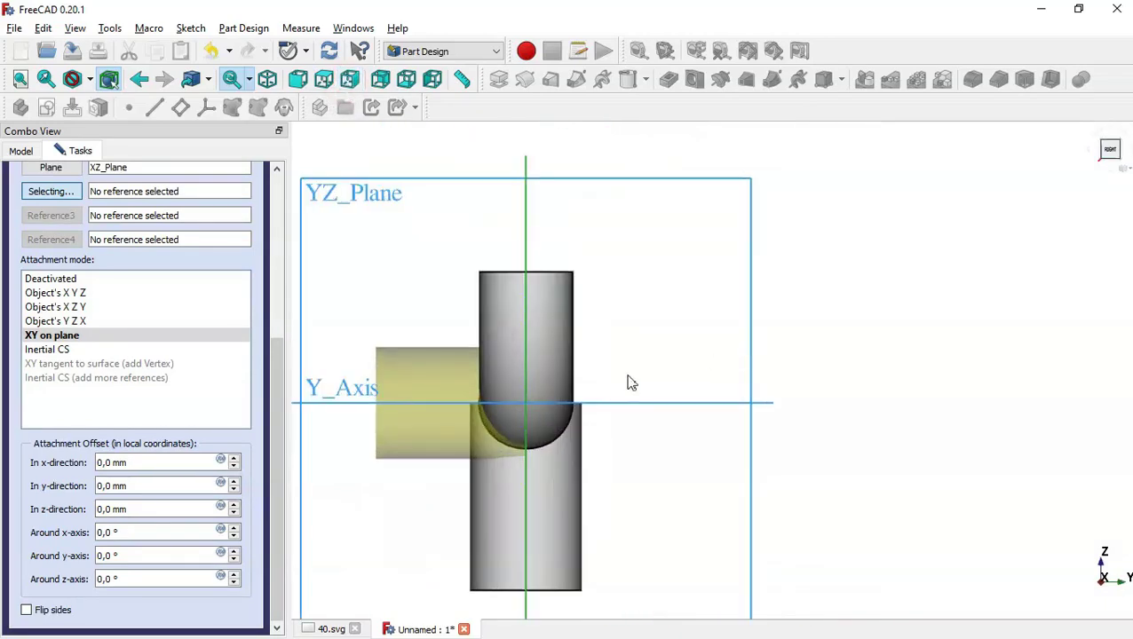
Step: Set the attachment offsets to x 0, y 0 and z −40 mm
left_click(148, 487)
key("Down")
key("Down")
key("Up")
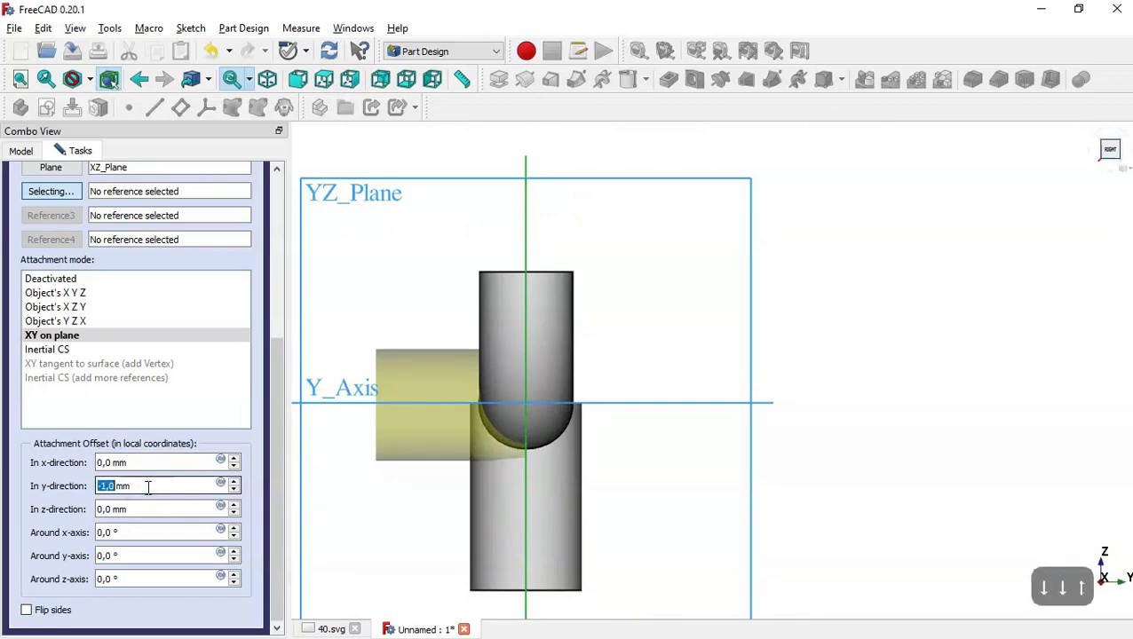
type("0")
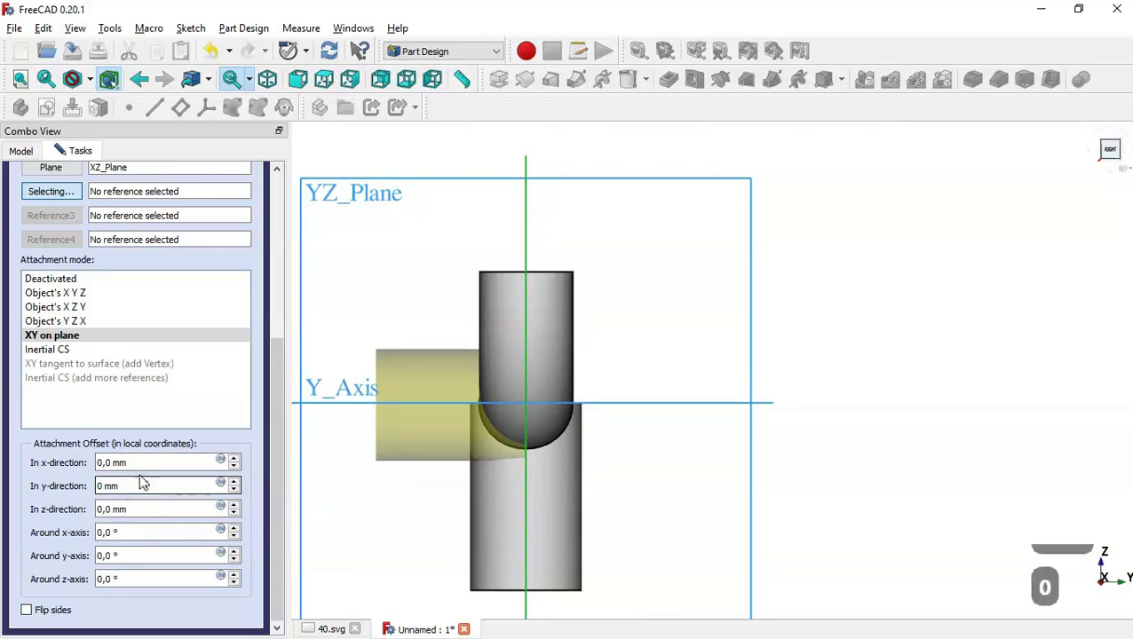
left_click(137, 463)
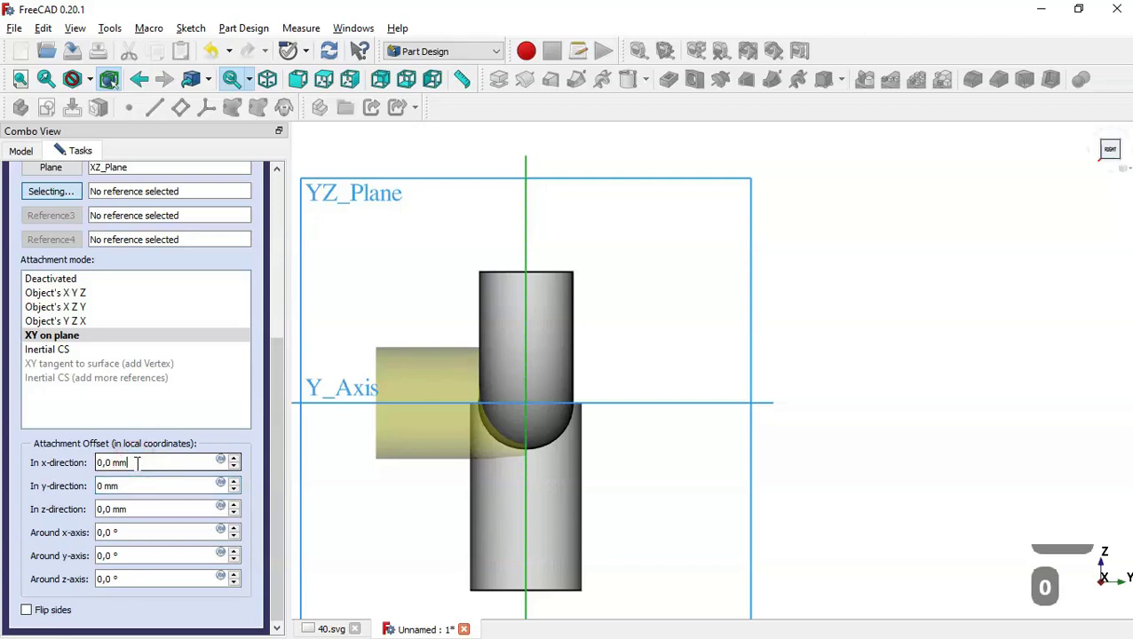
key("Up")
key("Up")
key("Up")
type("0")
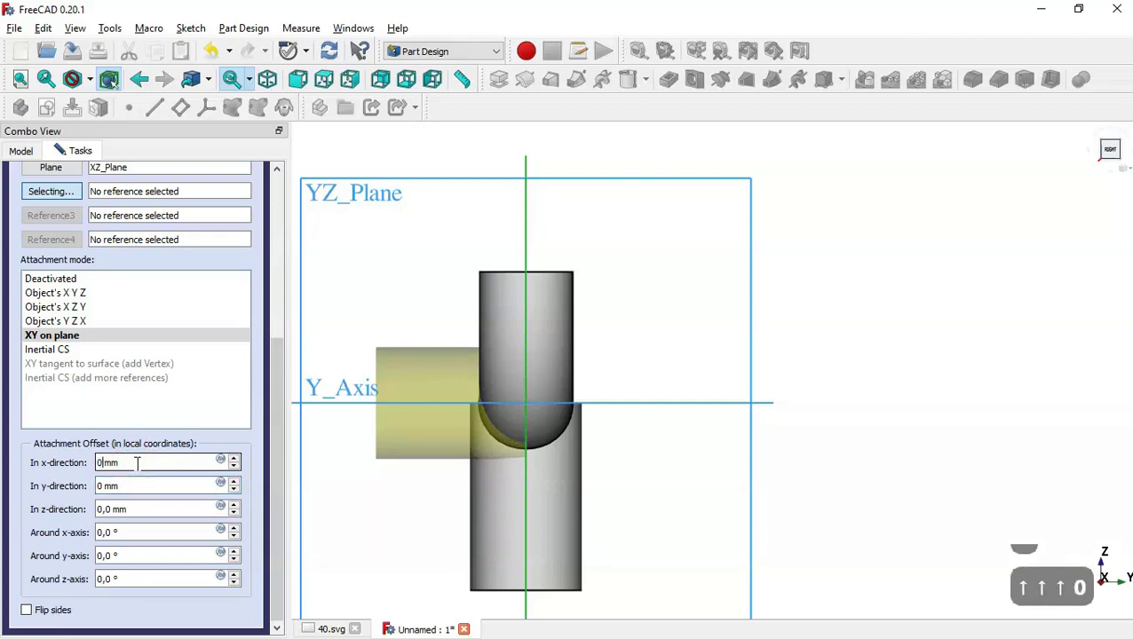
left_click(157, 514)
key("Up")
key("Up")
key("Up")
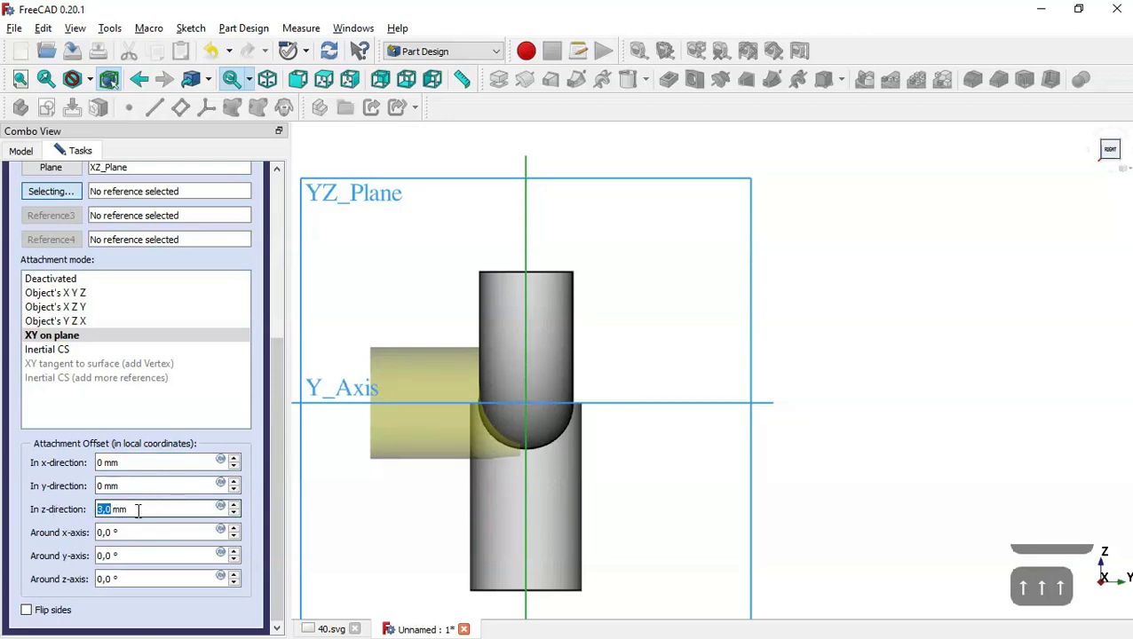
type("-40")
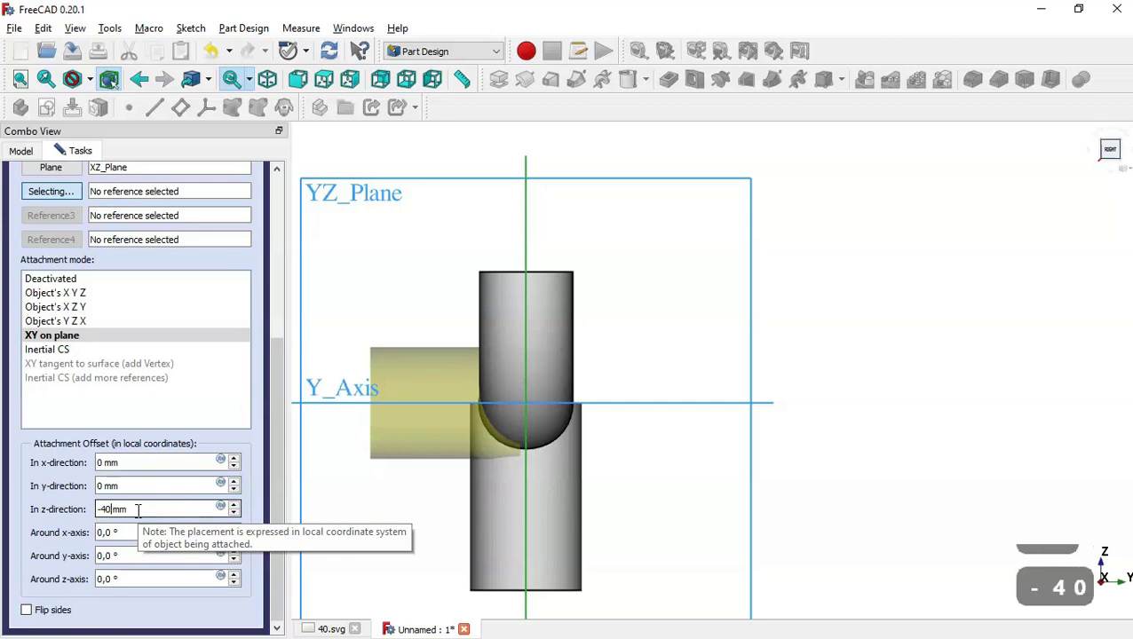
left_click_drag(278, 503, 263, 266)
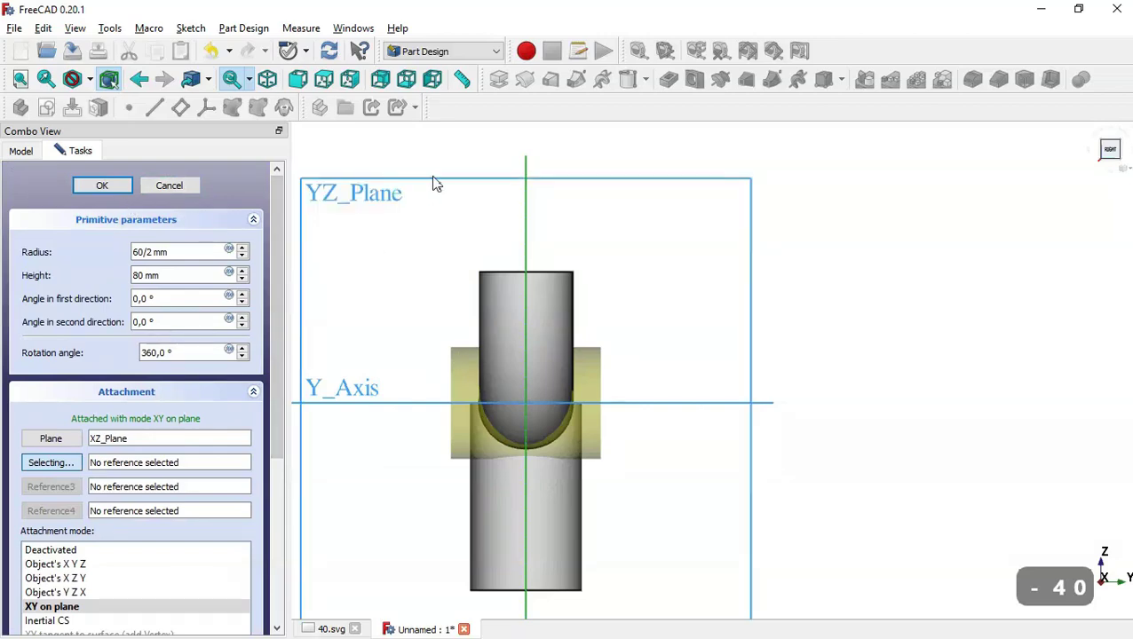
Step: Switch to Front view and enter a 20 mm x attachment offset
left_click(451, 155)
key("Home")
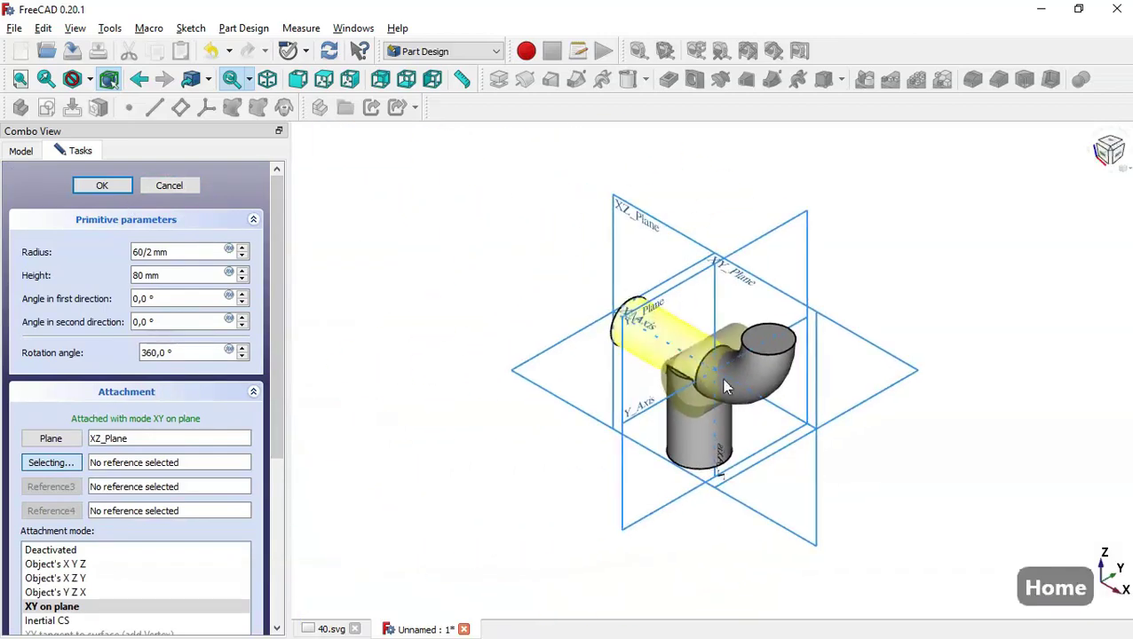
scroll(753, 402, "up", 2)
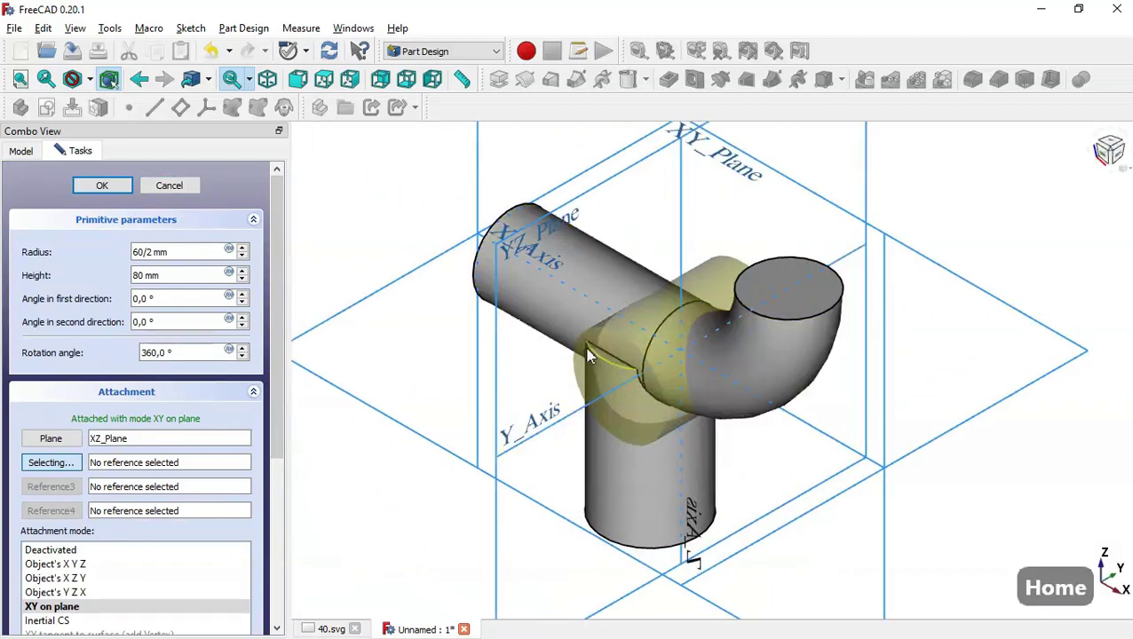
left_click(297, 79)
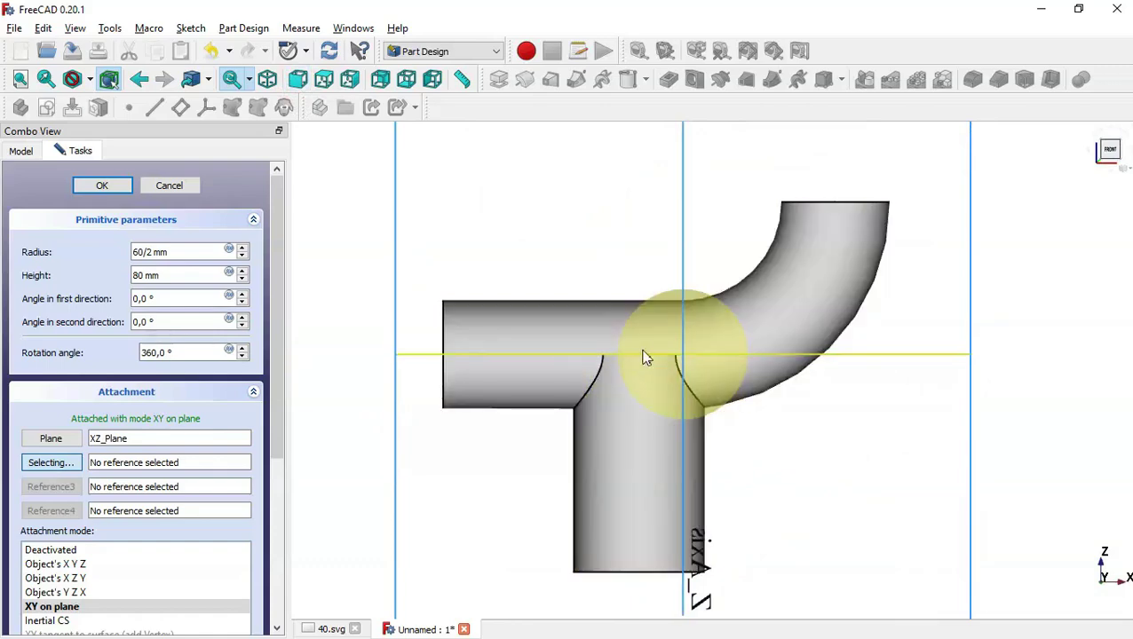
left_click_drag(274, 412, 284, 601)
left_click(152, 462)
type("20")
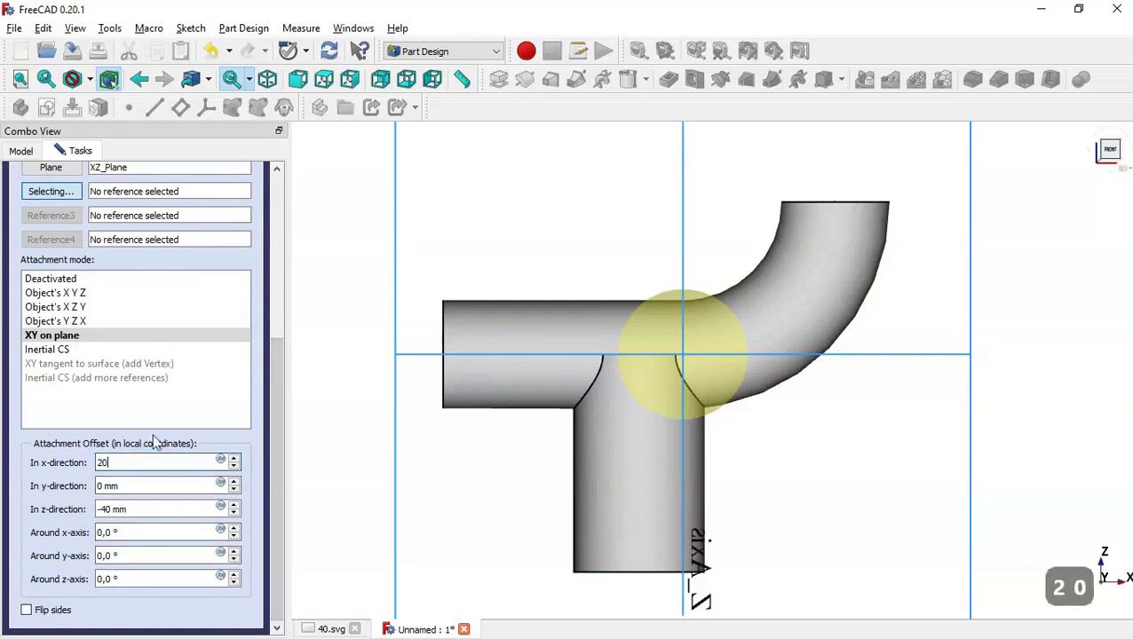
left_click(325, 406)
Step: Change the x offset to −20 mm, confirm the cylinder, and return to isometric
left_click(140, 463)
left_click_drag(140, 463, 85, 462)
type("-20")
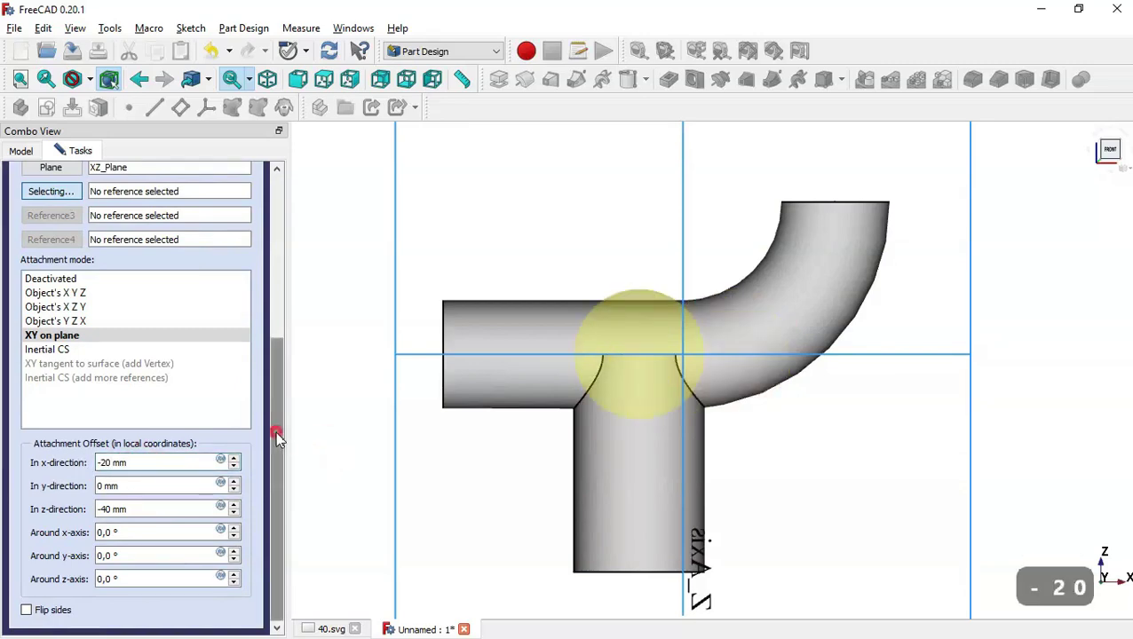
scroll(275, 430, "up", 5)
left_click(107, 186)
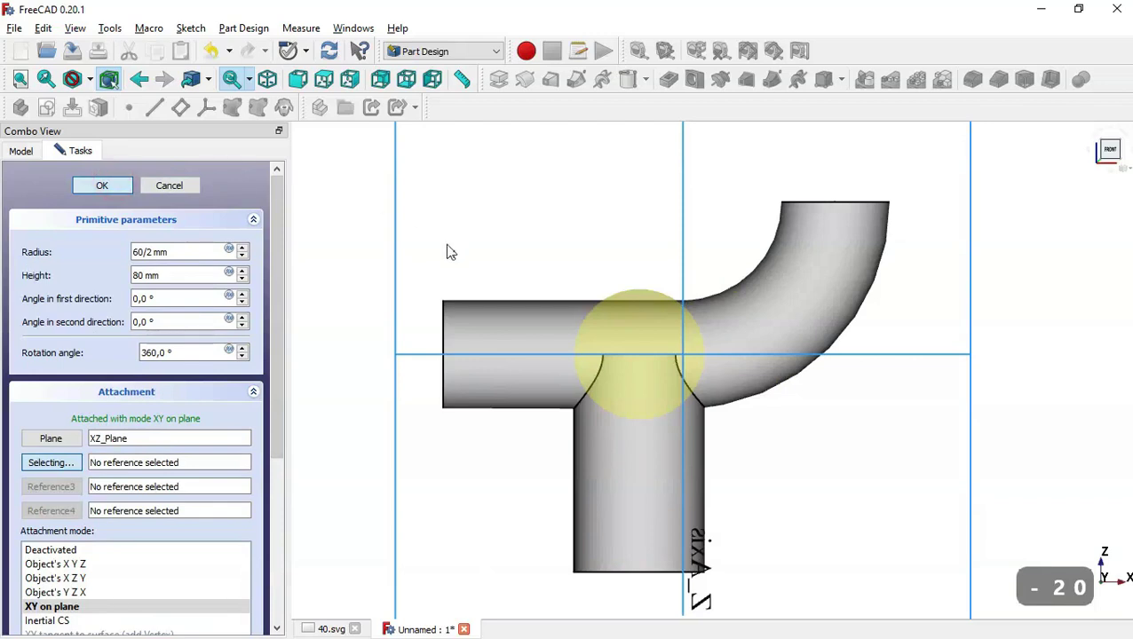
key("Home")
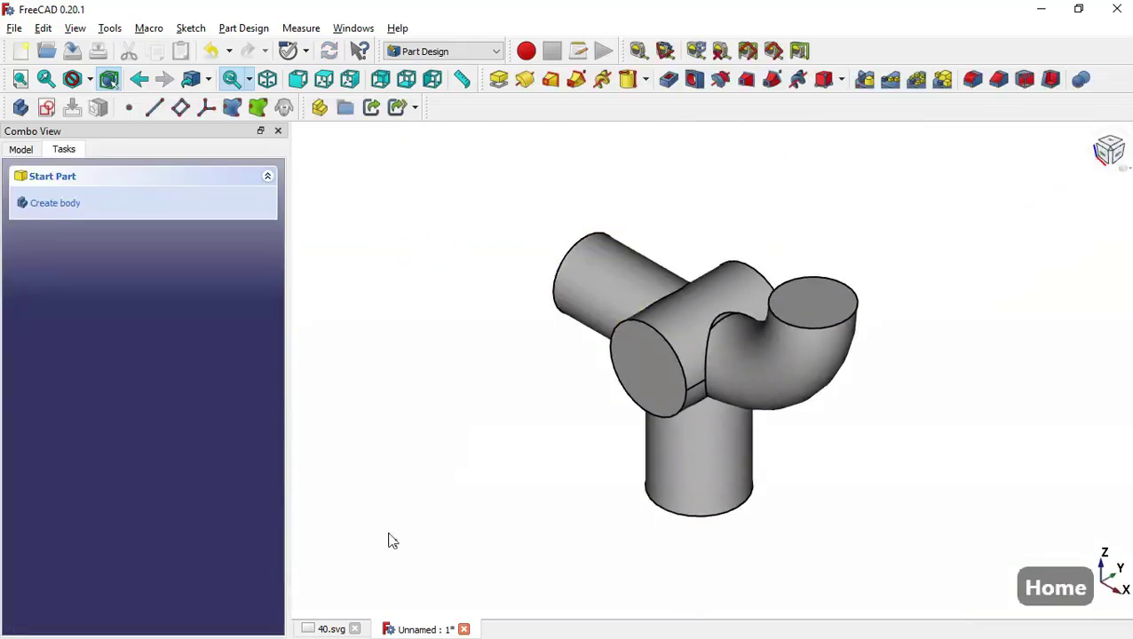
Step: Pan the 40.svg drawing to its top view and title, then start another additive cylinder
left_click(331, 630)
mouse_move(759, 412)
left_mouse_down()
mouse_move(806, 493)
mouse_move(822, 548)
left_mouse_up()
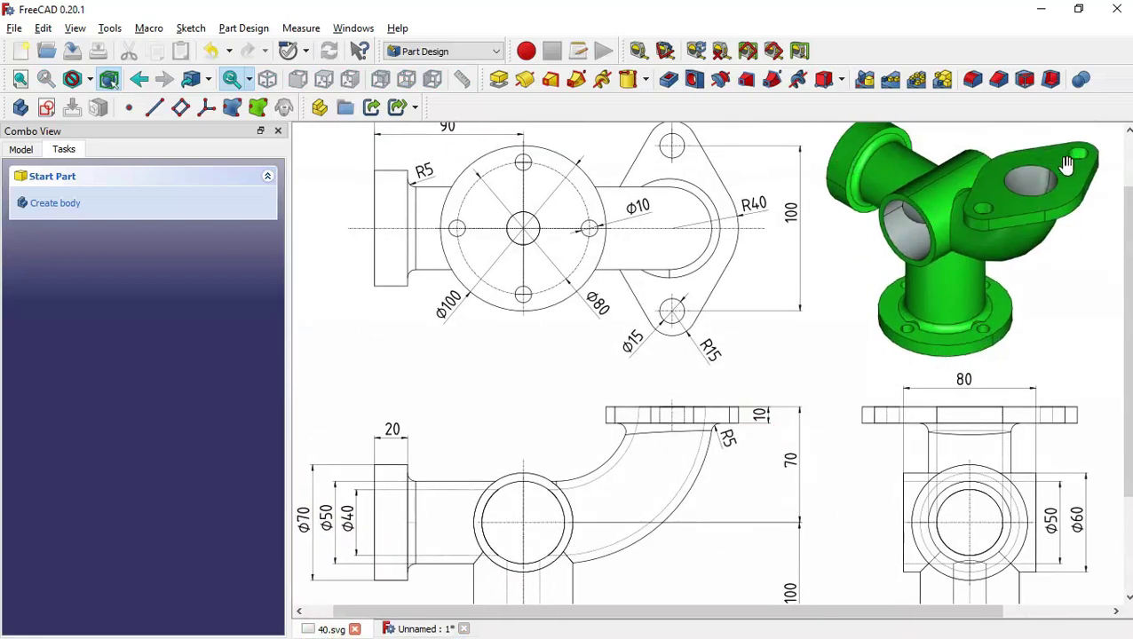
left_click_drag(808, 297, 840, 355)
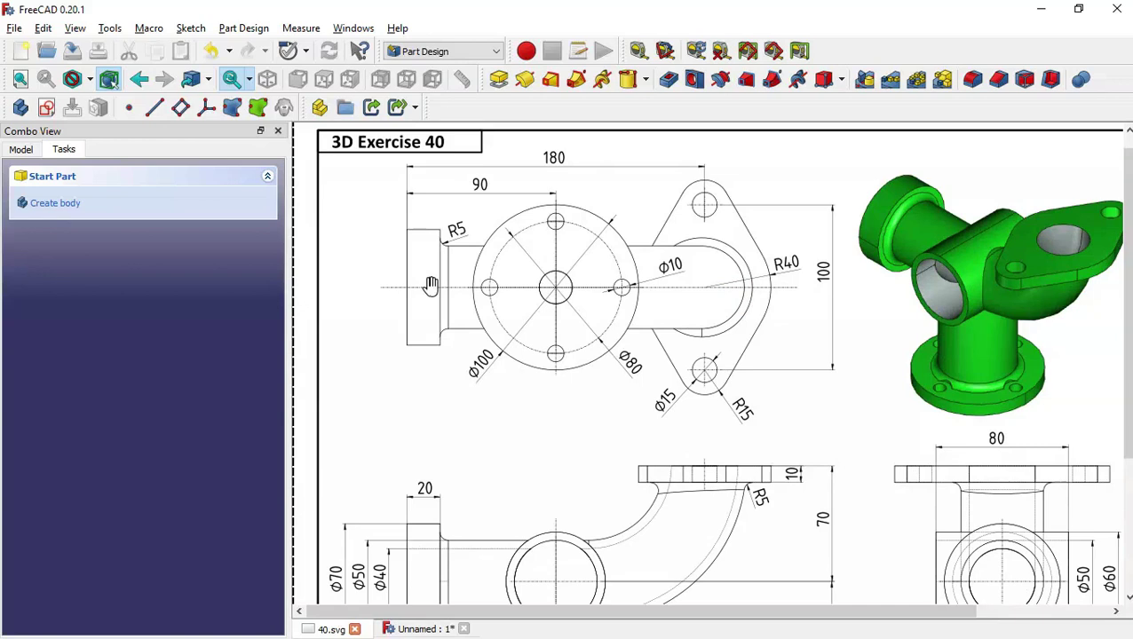
left_click(417, 629)
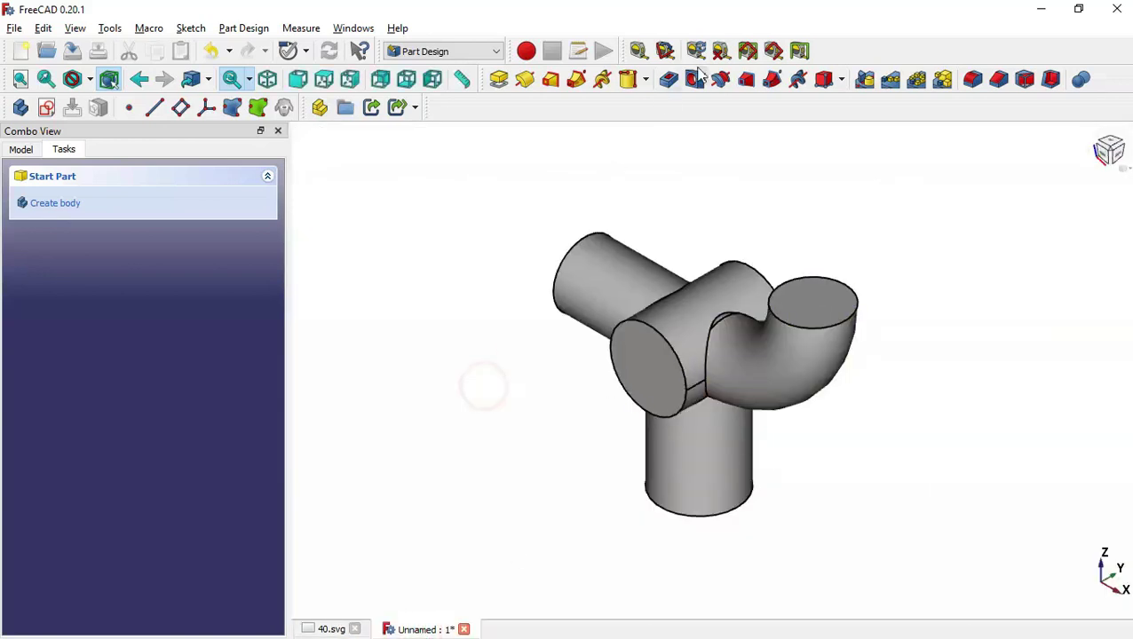
left_click(628, 80)
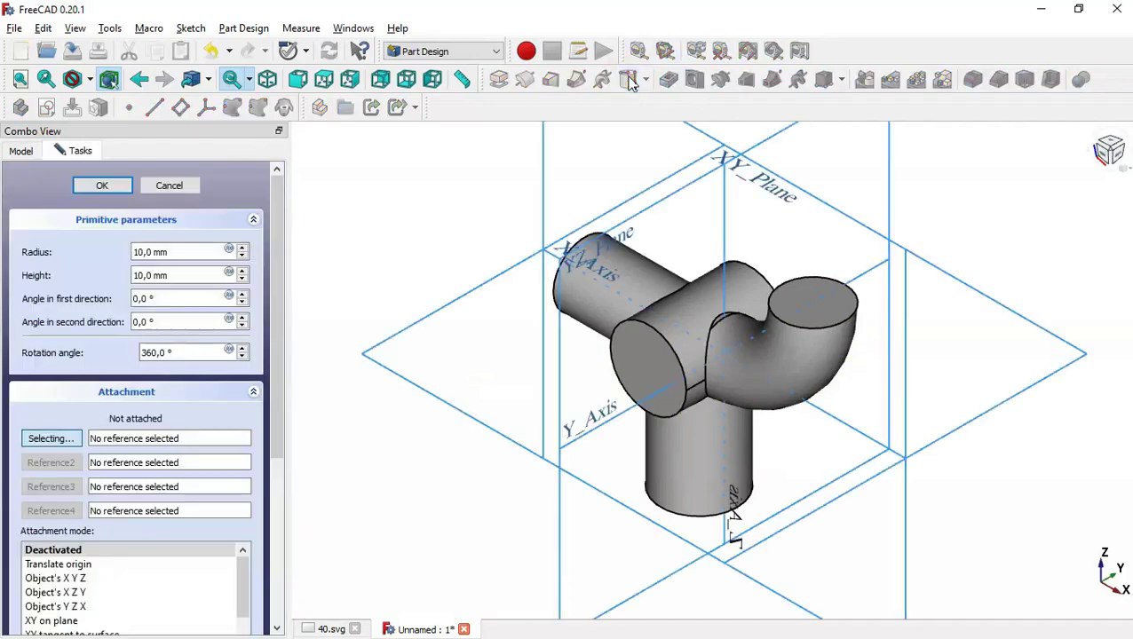
Step: Check the drawing, then set the cylinder radius to 35 mm and height to 20 mm
left_click(333, 630)
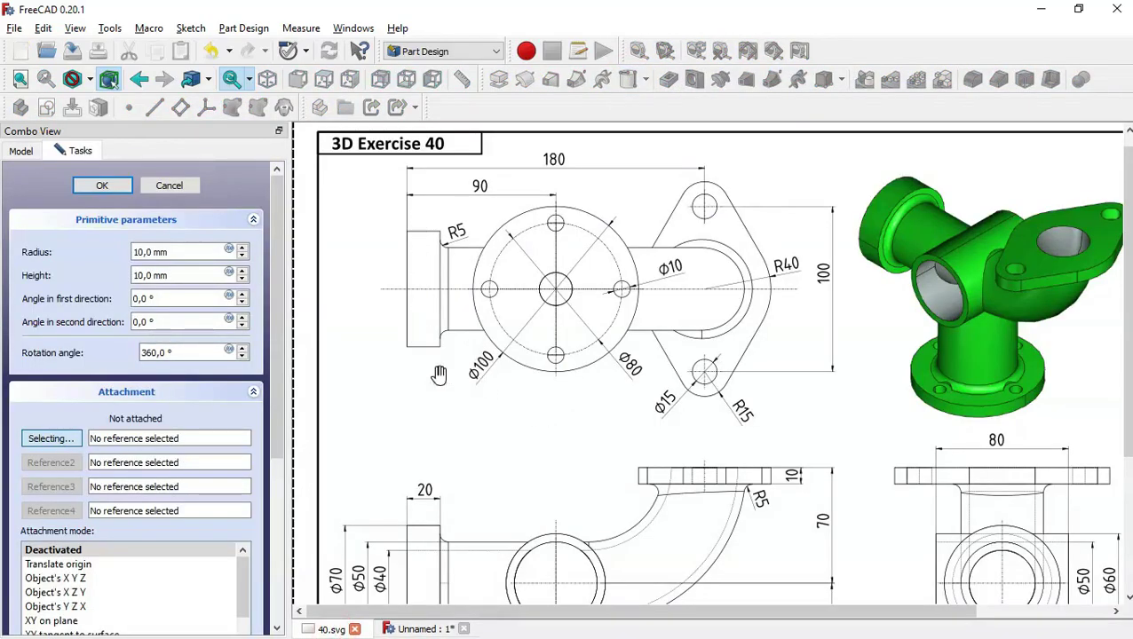
scroll(427, 287, "down", 3)
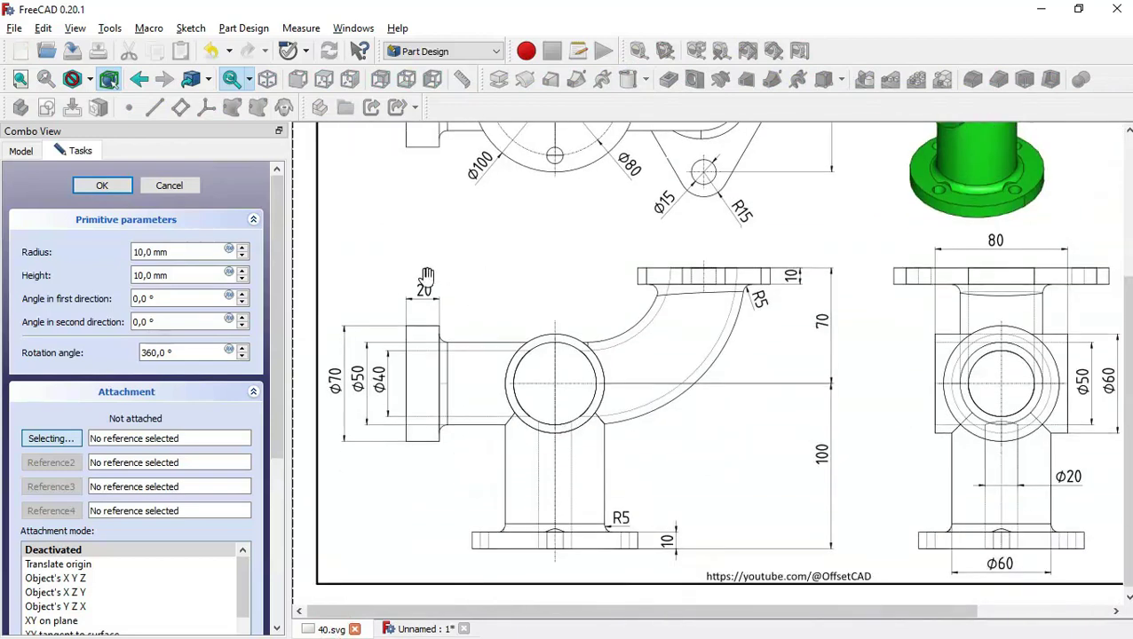
scroll(520, 308, "up", 1)
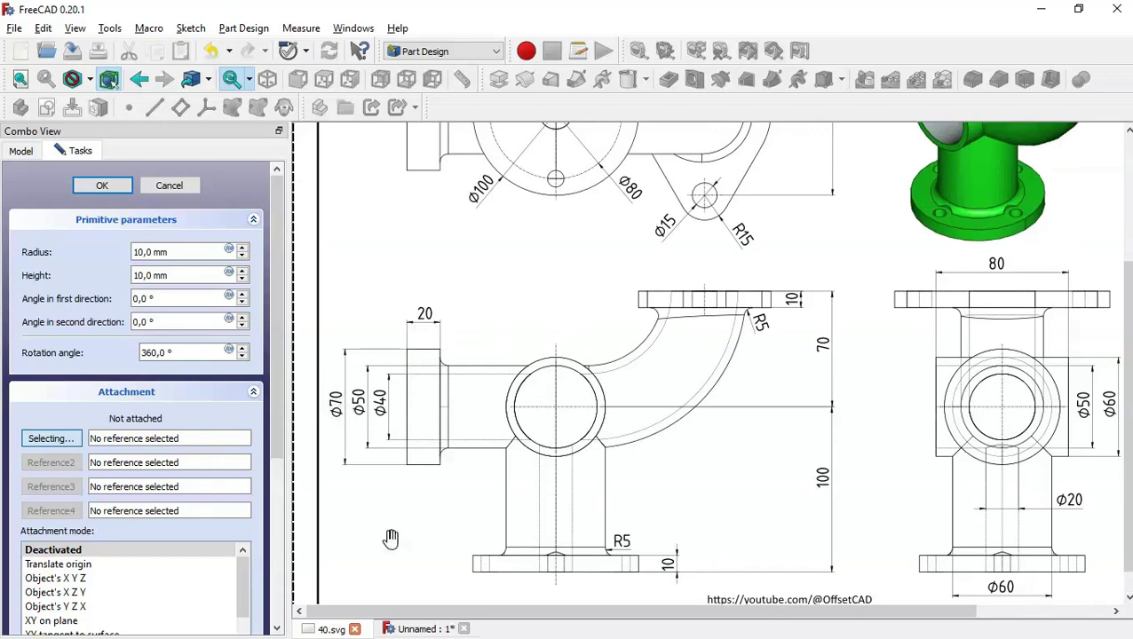
left_click(422, 630)
left_click_drag(192, 253, 105, 249)
type("35")
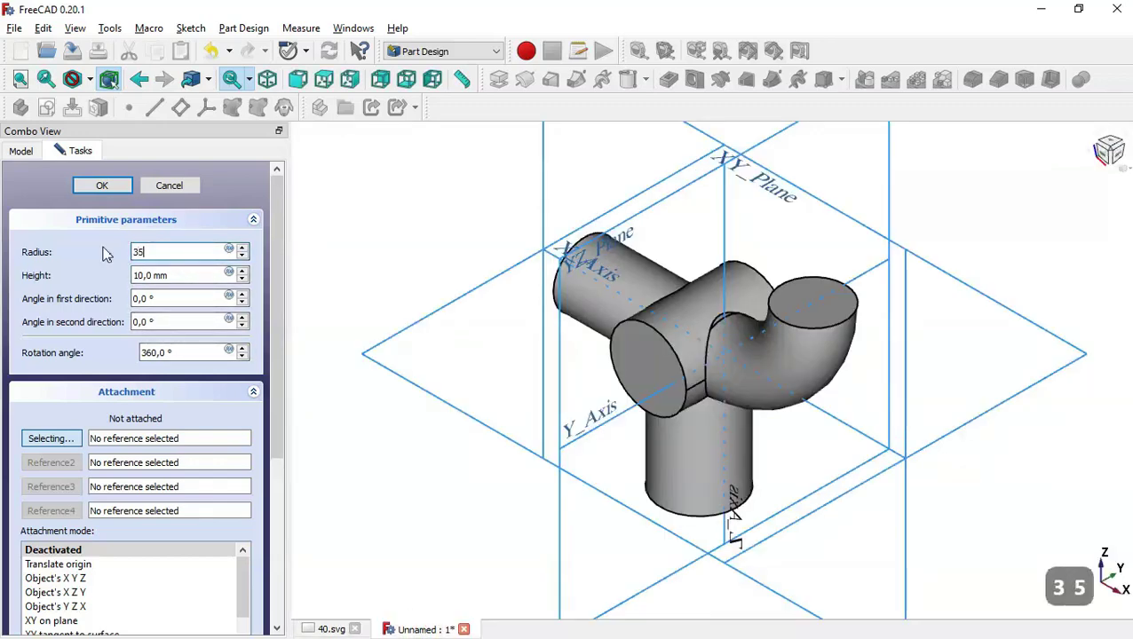
left_click_drag(189, 275, 101, 275)
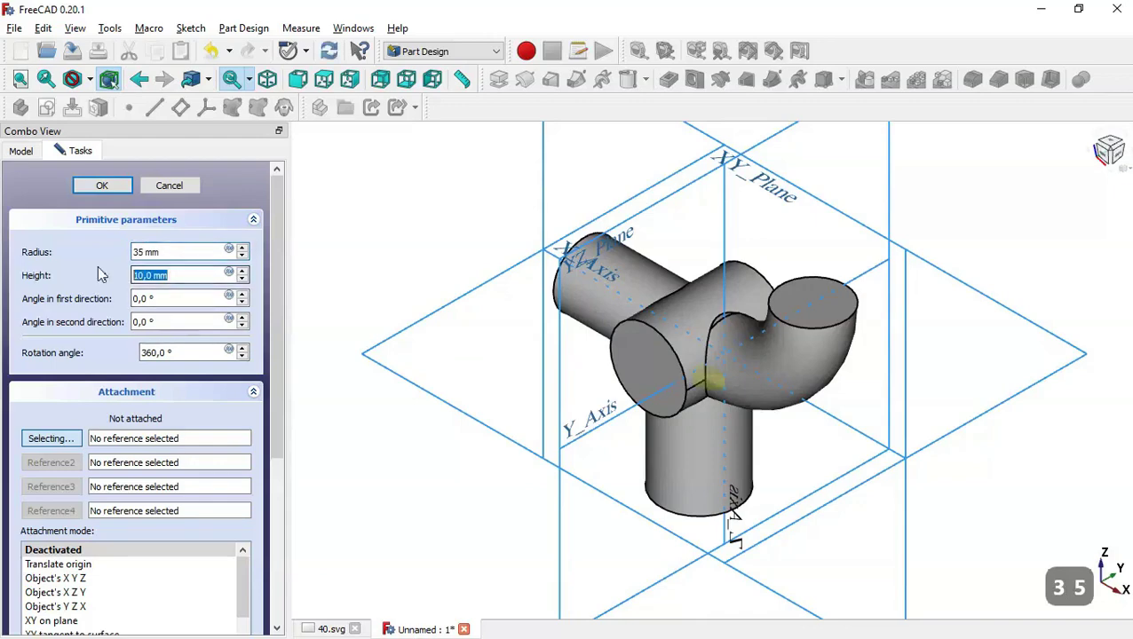
type("20")
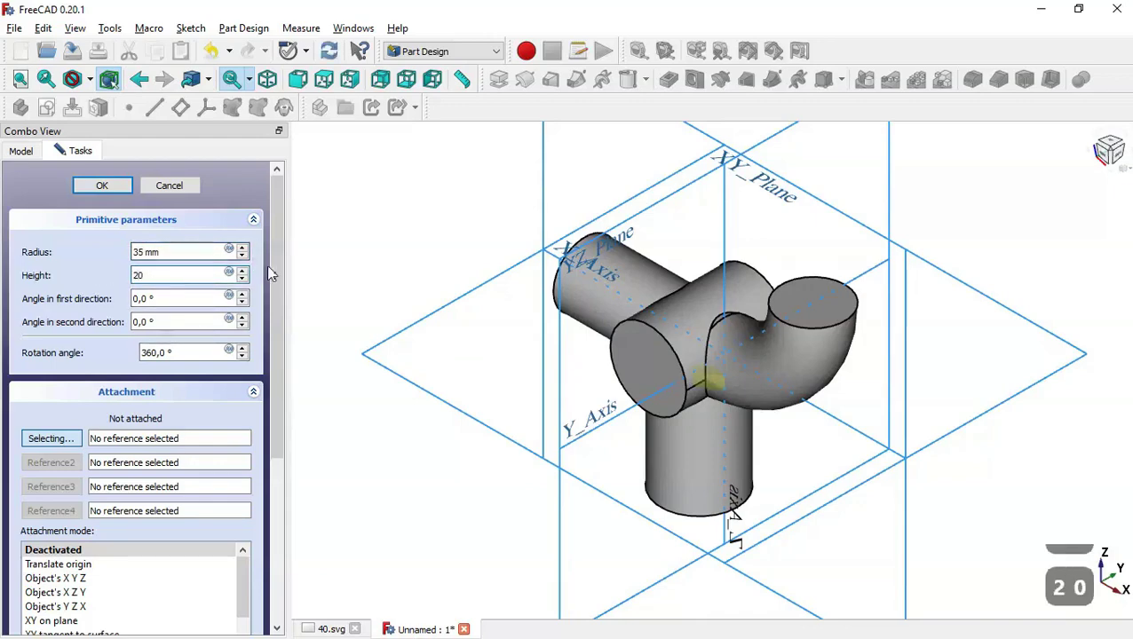
Step: Attach it to the left pipe's end face in Inertial CS mode and confirm the flange
left_click_drag(278, 273, 271, 355)
middle_click_drag(373, 296, 583, 345)
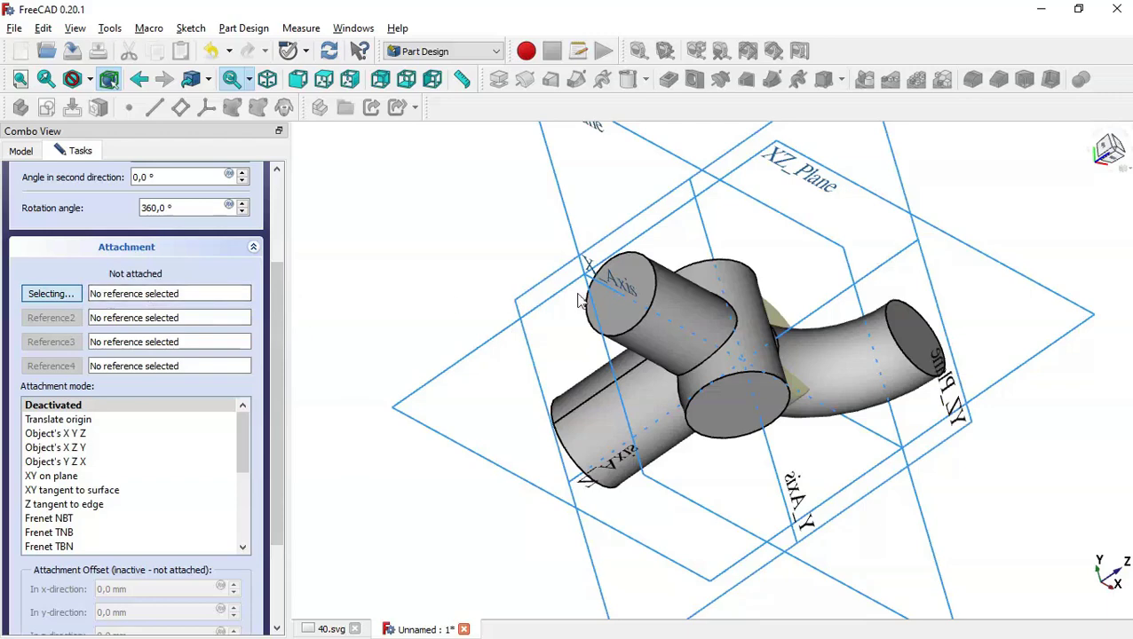
left_click(641, 293)
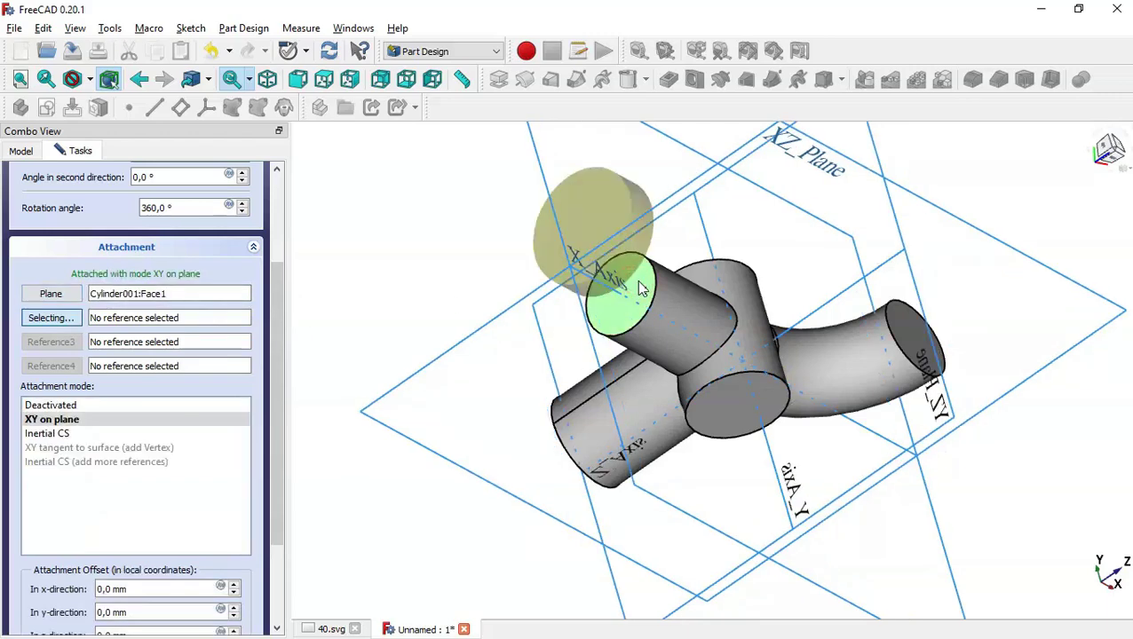
left_click(55, 434)
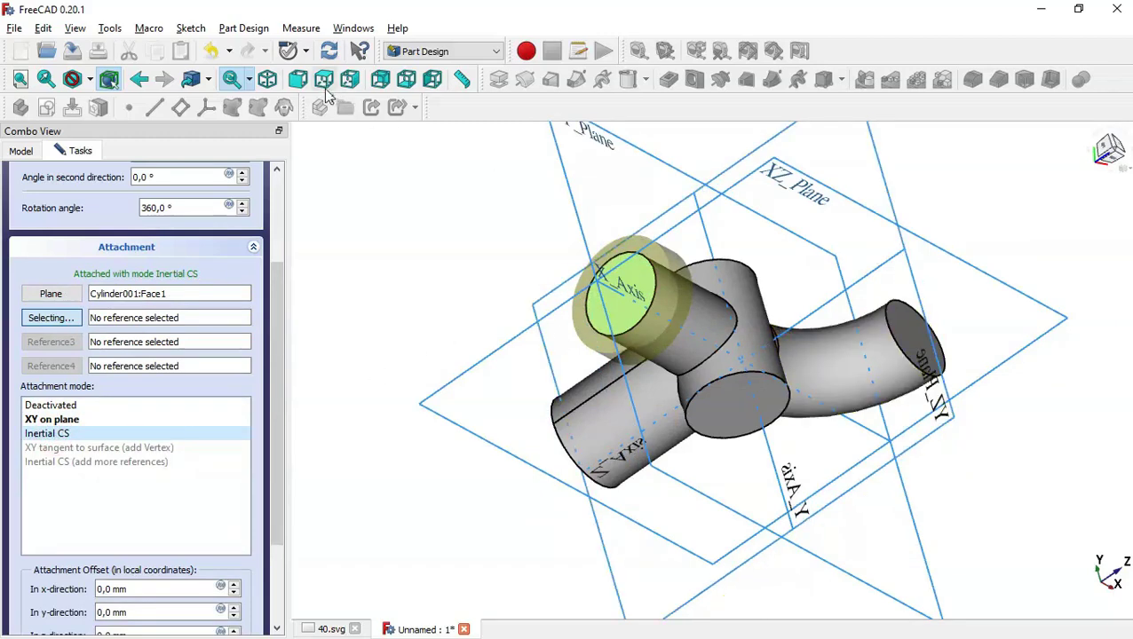
left_click(299, 79)
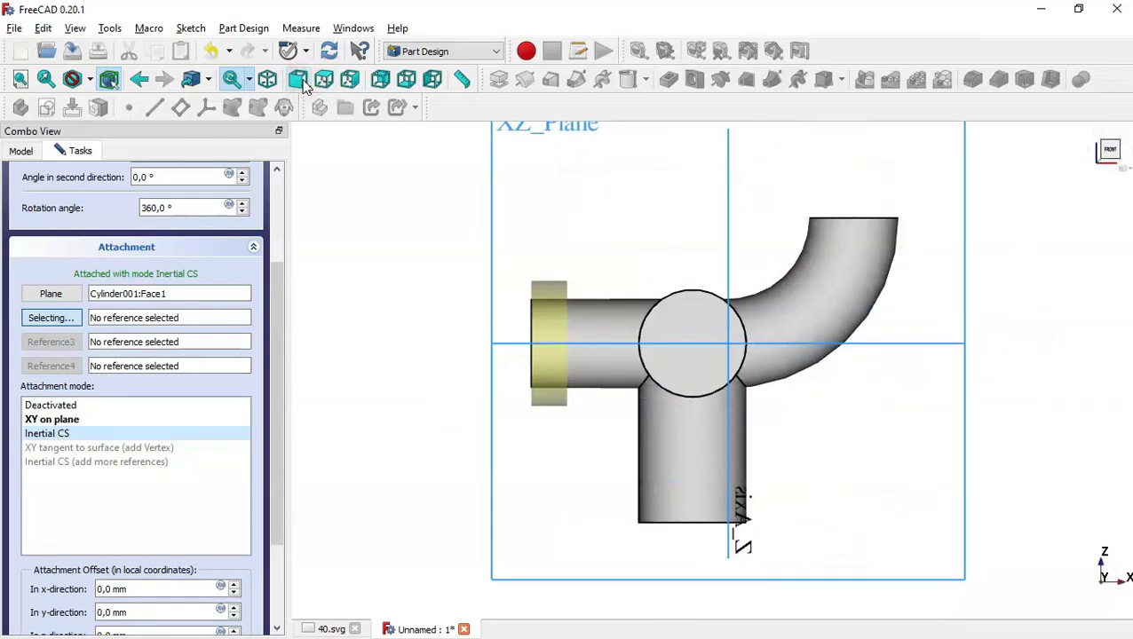
scroll(278, 278, "up", 3)
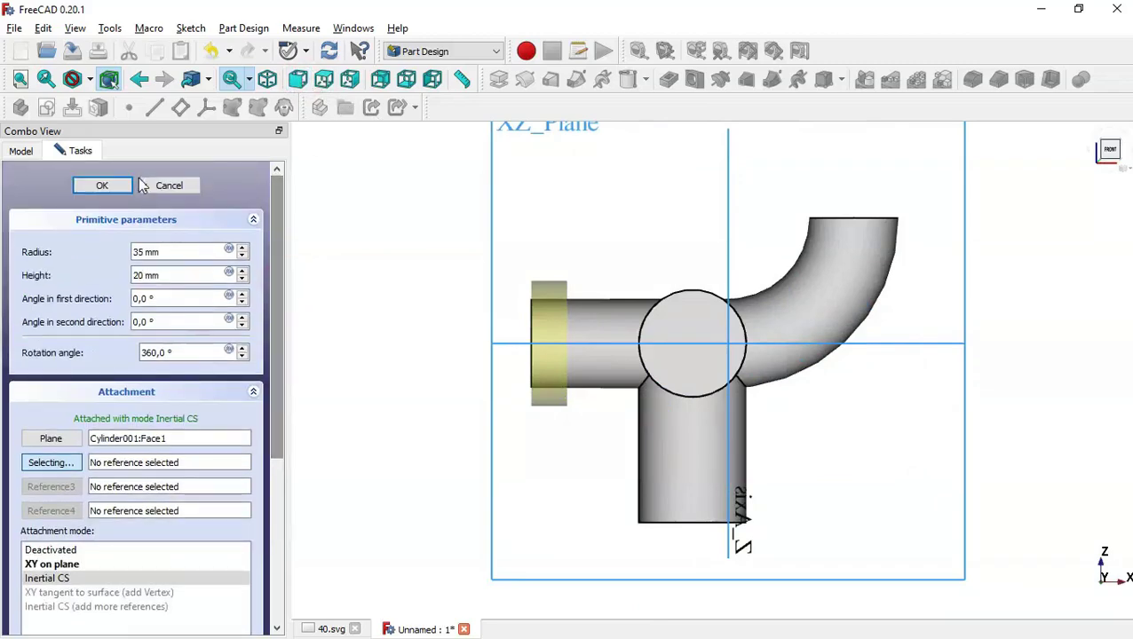
left_click(127, 184)
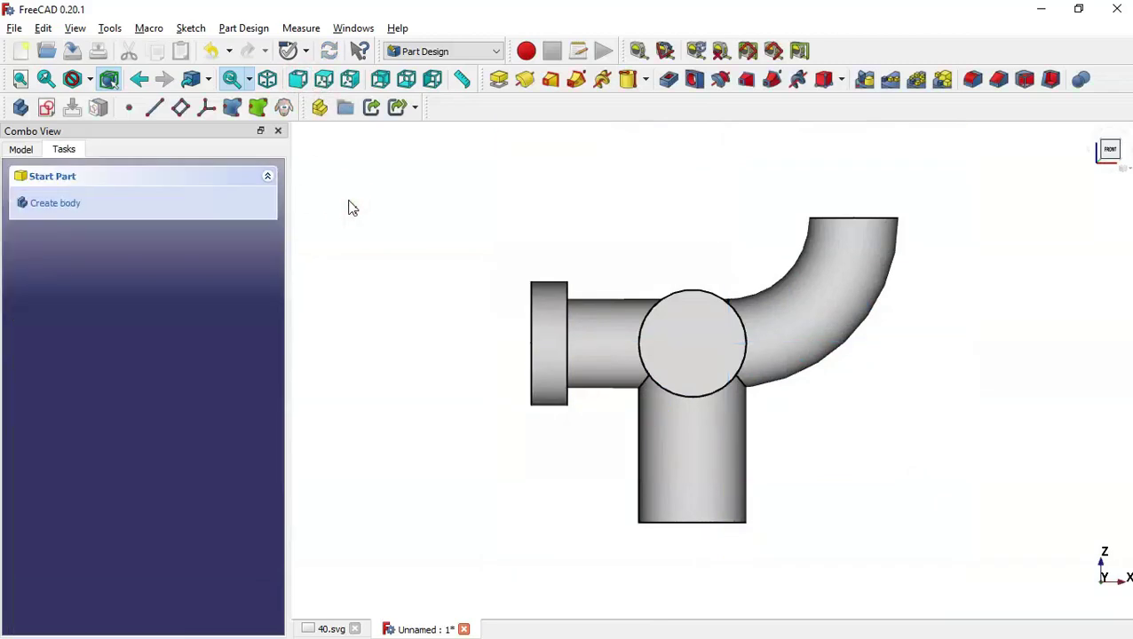
Step: Return to isometric, start another additive cylinder, and check the drawing's lower views
key("Home")
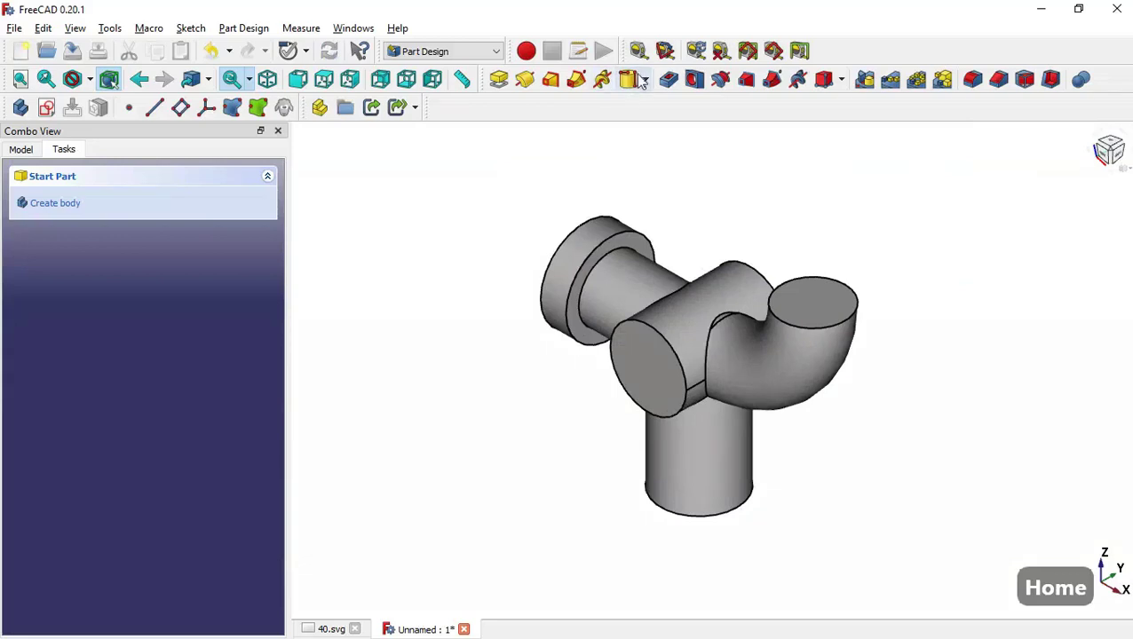
left_click(634, 83)
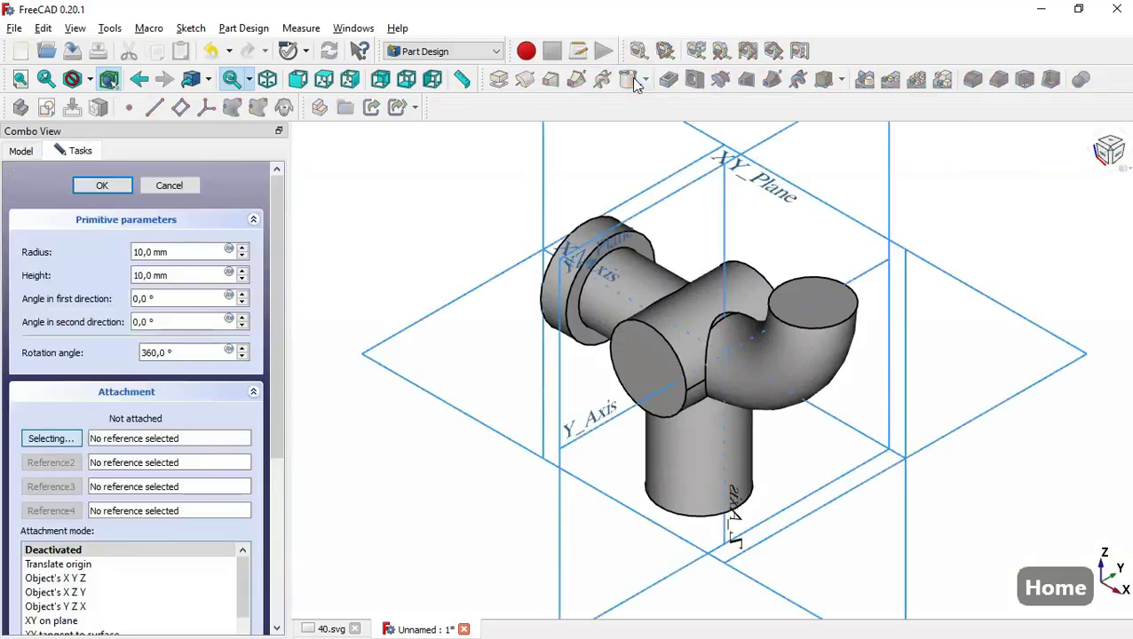
left_click(329, 629)
left_click_drag(683, 522, 668, 492)
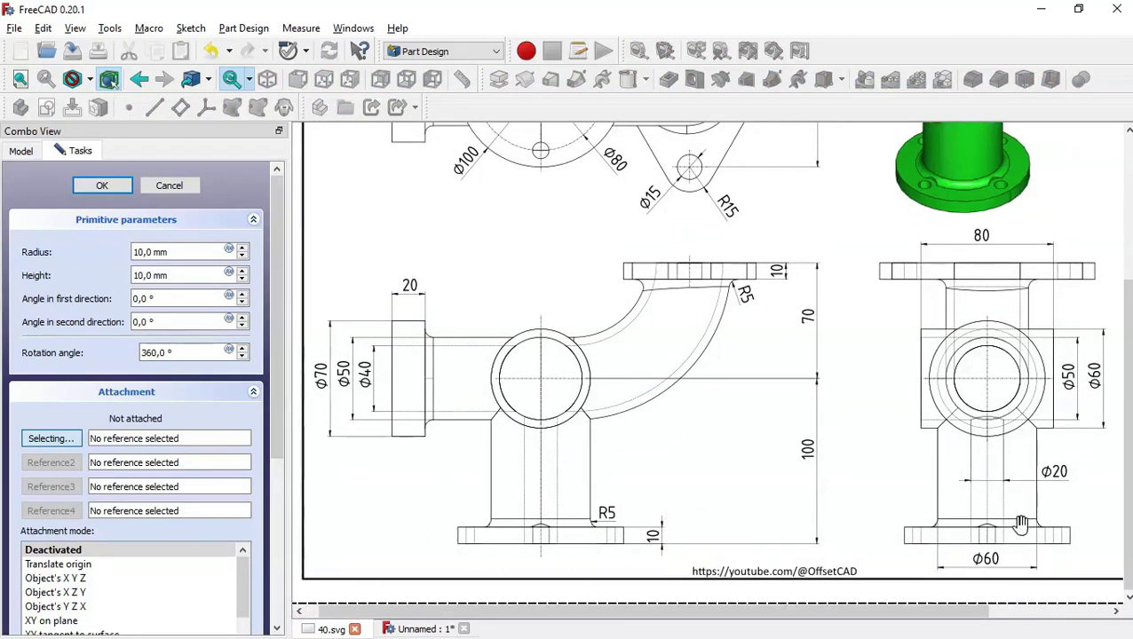
left_click_drag(561, 260, 652, 426)
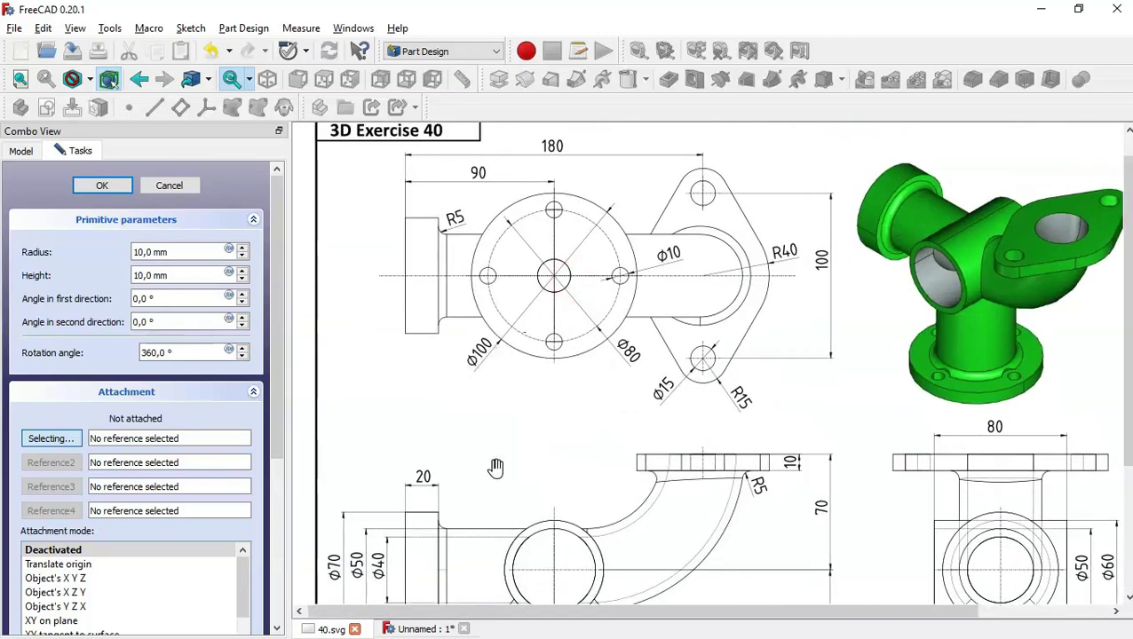
left_click(416, 629)
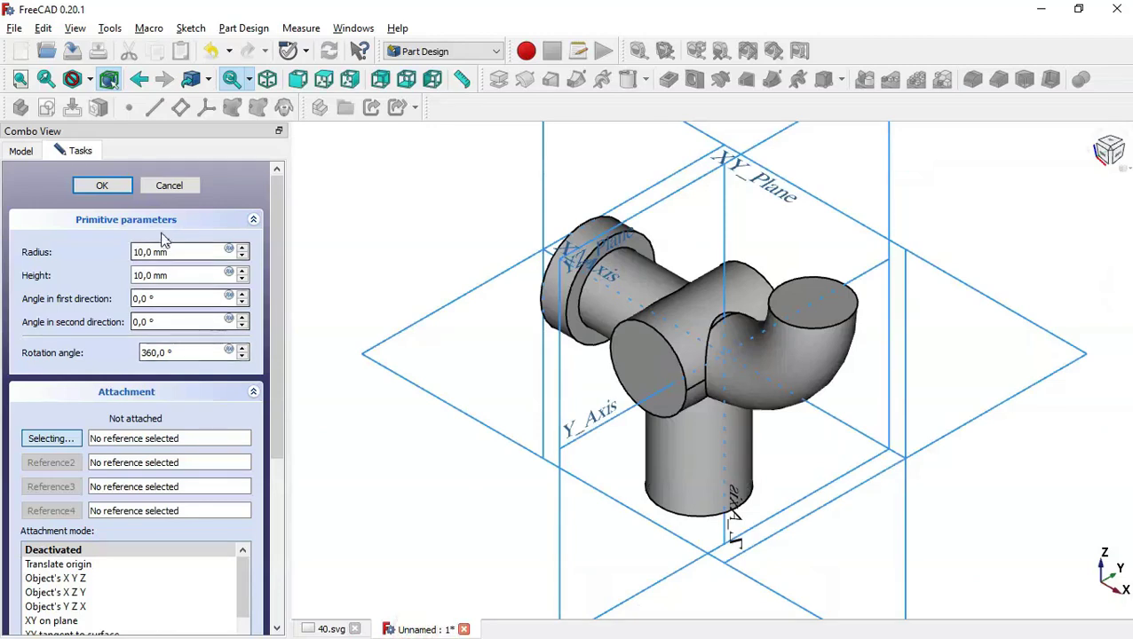
Step: Set radius 50 mm, attach it to the vertical pipe's bottom face in Inertial CS, and confirm
left_click_drag(183, 253, 36, 251)
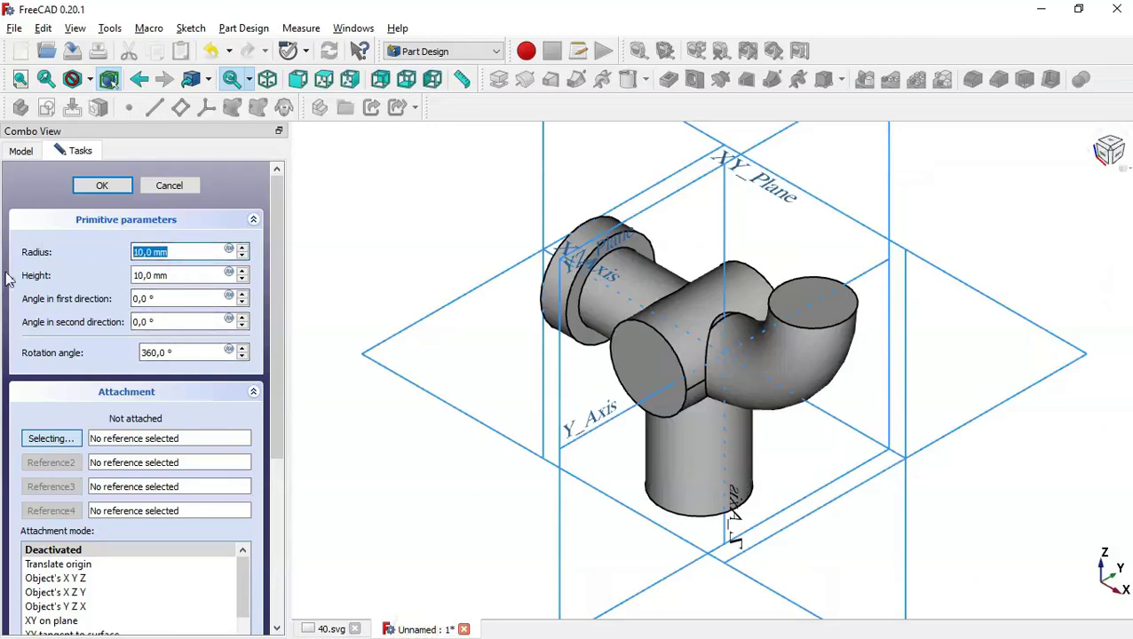
type("50")
left_click(373, 222)
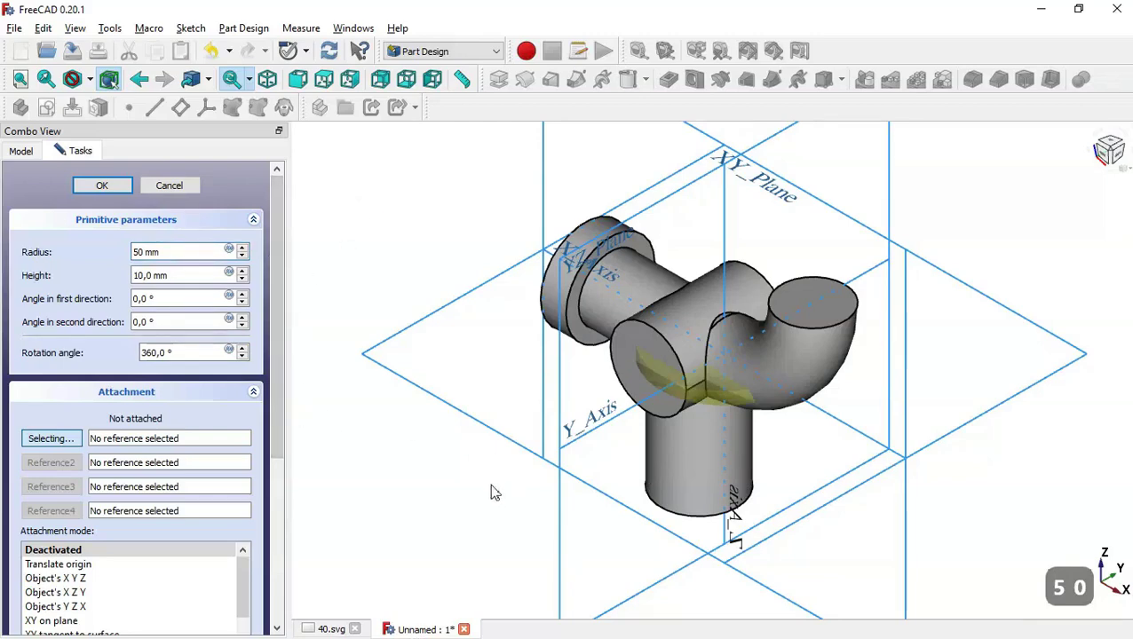
left_click_drag(469, 484, 577, 373)
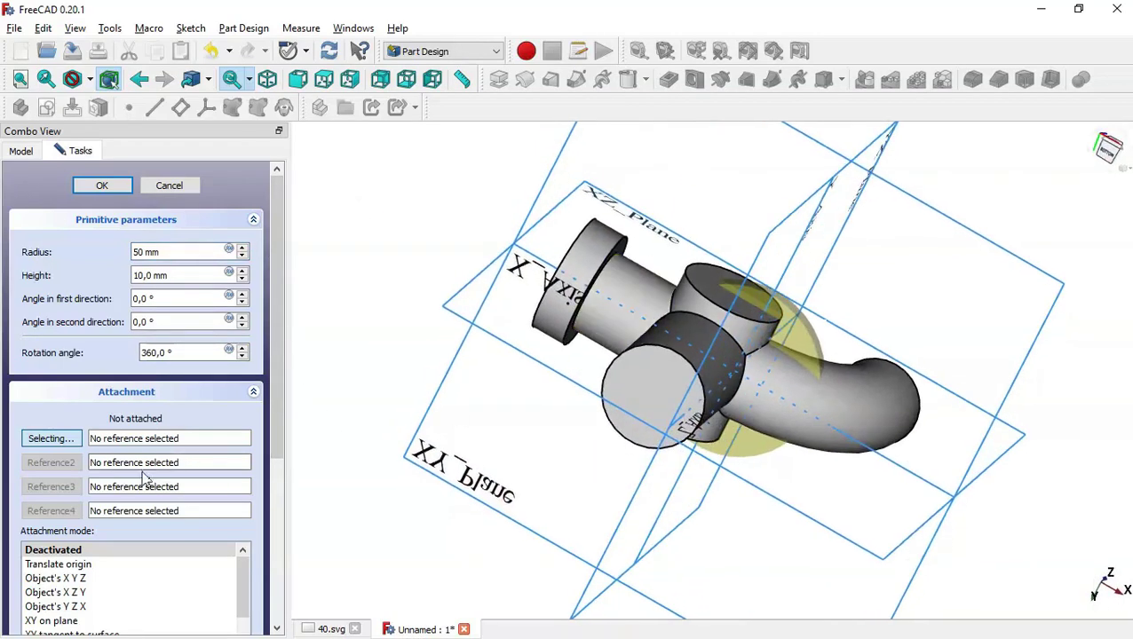
left_click(640, 373)
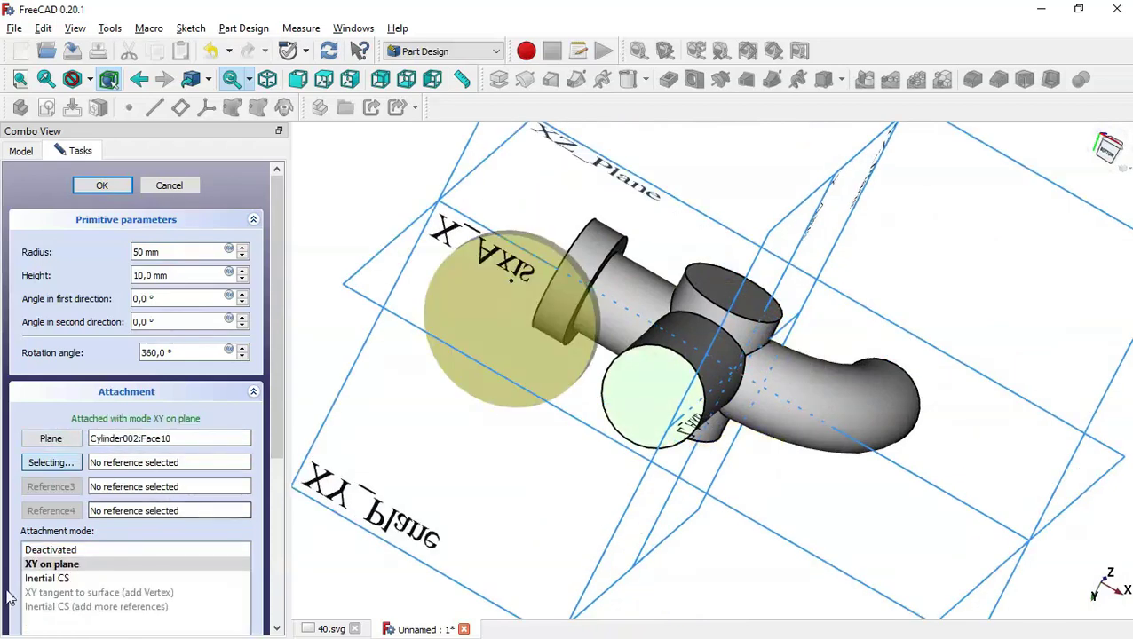
left_click(53, 579)
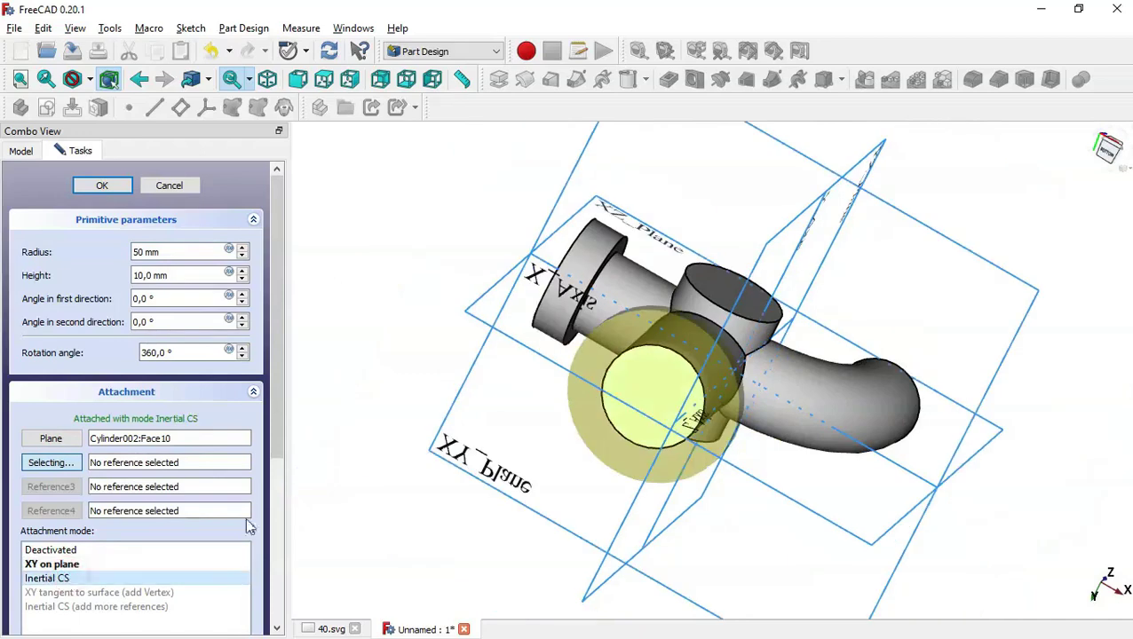
middle_click_drag(951, 260, 763, 311)
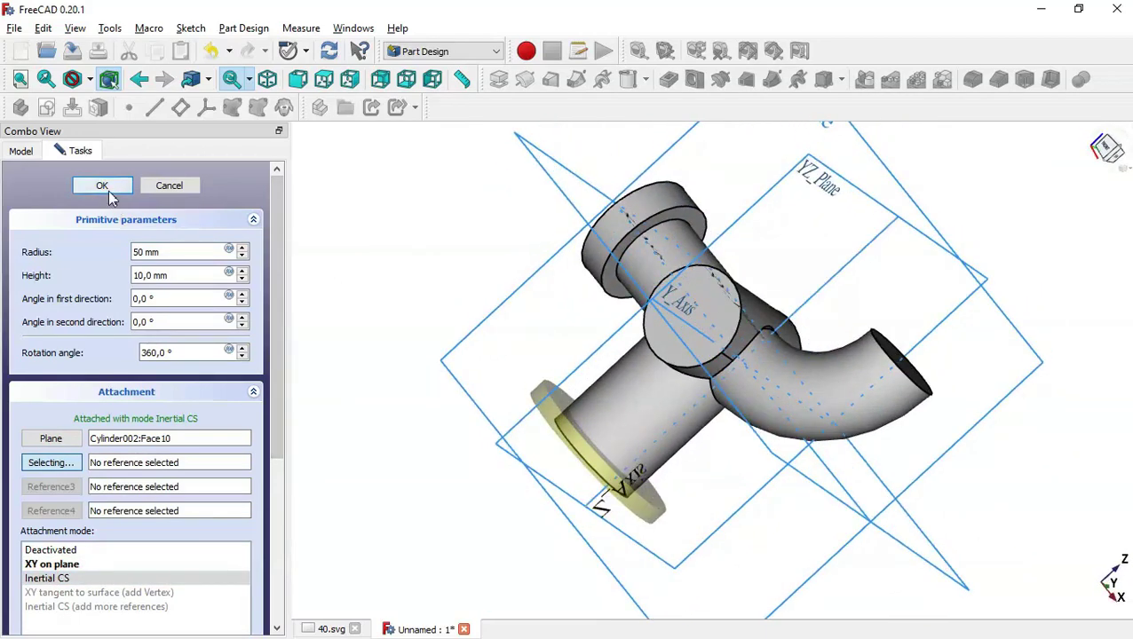
left_click(104, 188)
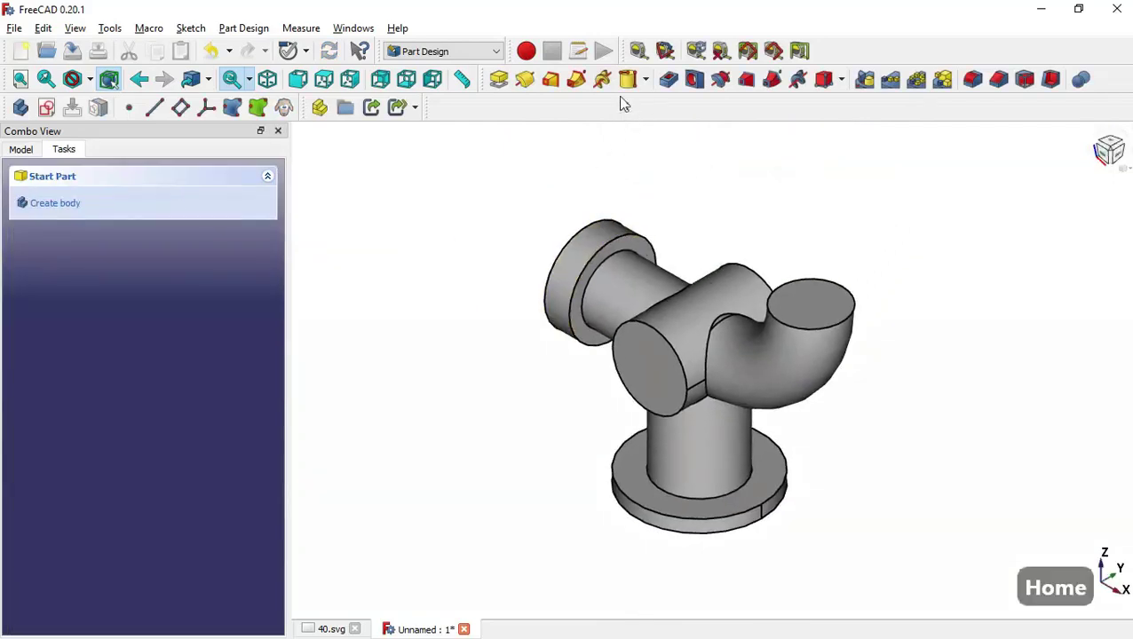
Step: Start a third additive cylinder and check the drawing's lower views
left_click(628, 81)
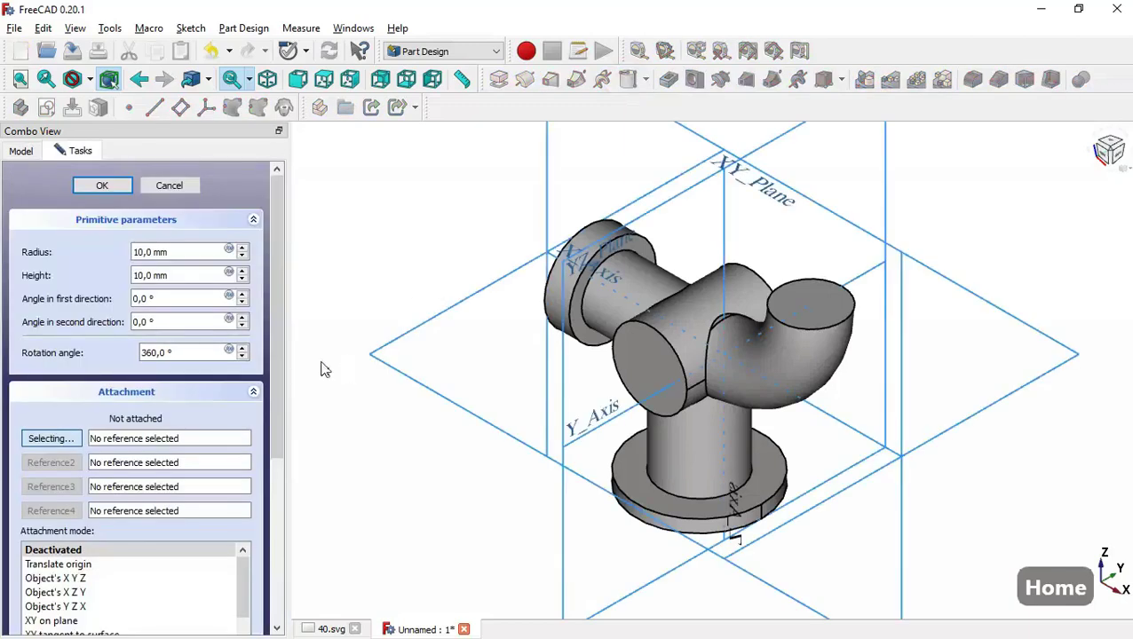
left_click(329, 629)
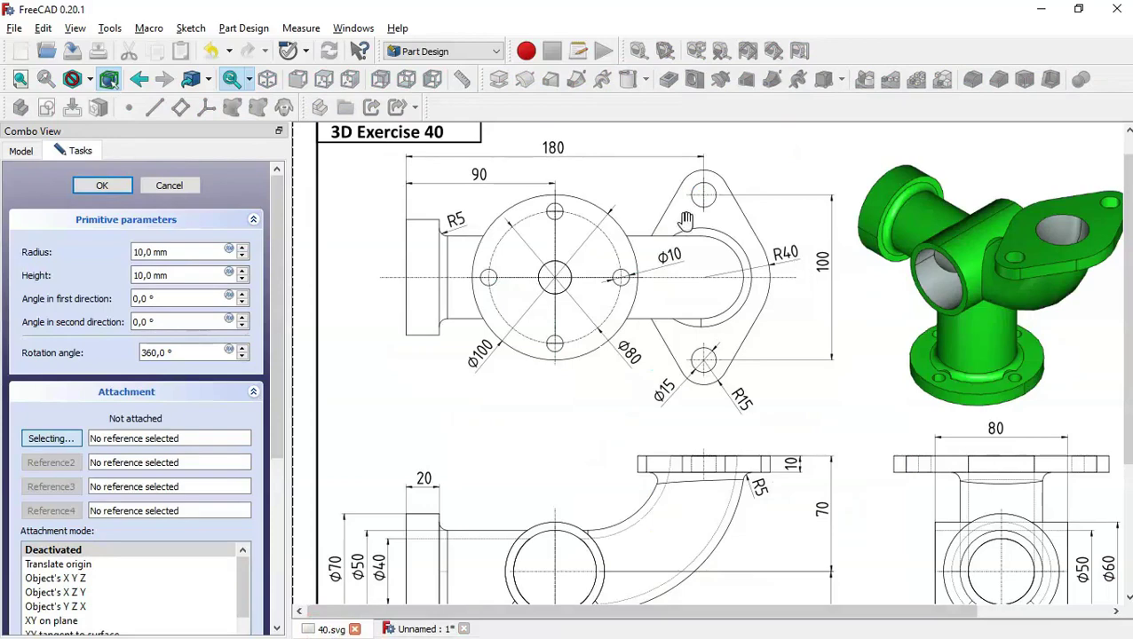
scroll(857, 333, "up", 3)
scroll(862, 342, "down", 3)
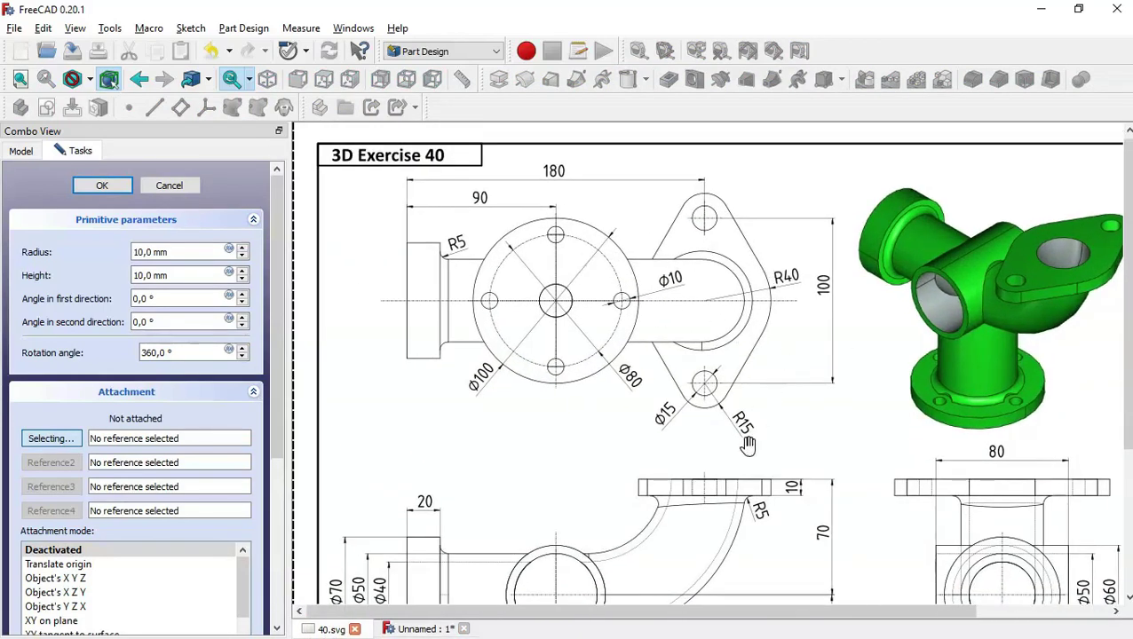
left_click_drag(574, 452, 555, 273)
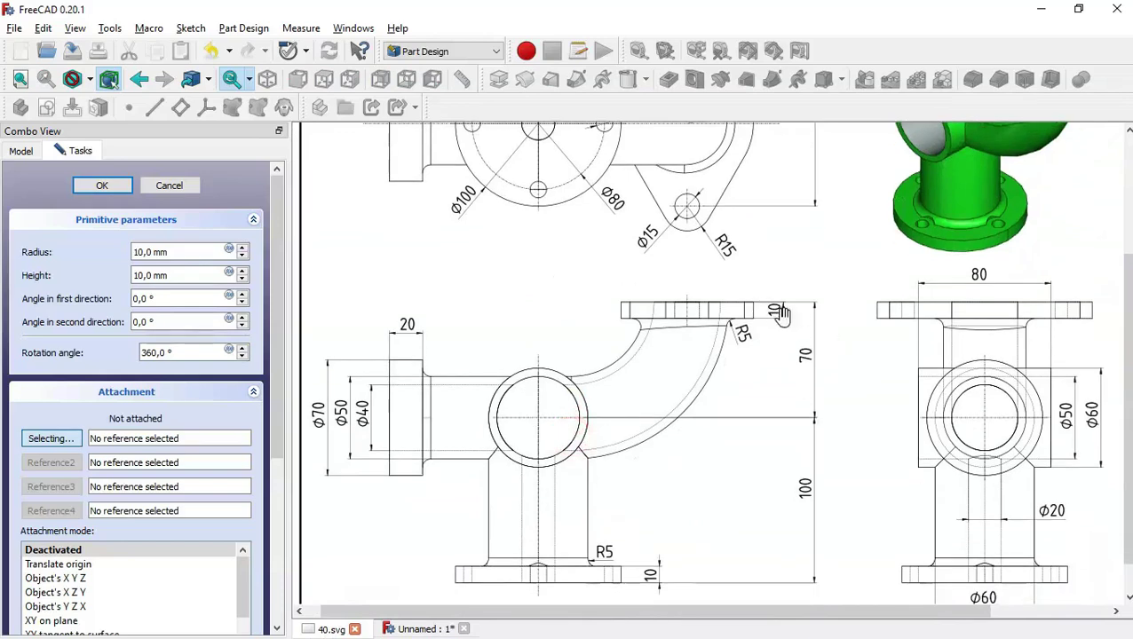
left_click(433, 628)
Step: Set the cylinder radius to 40 mm
triple_click(191, 253)
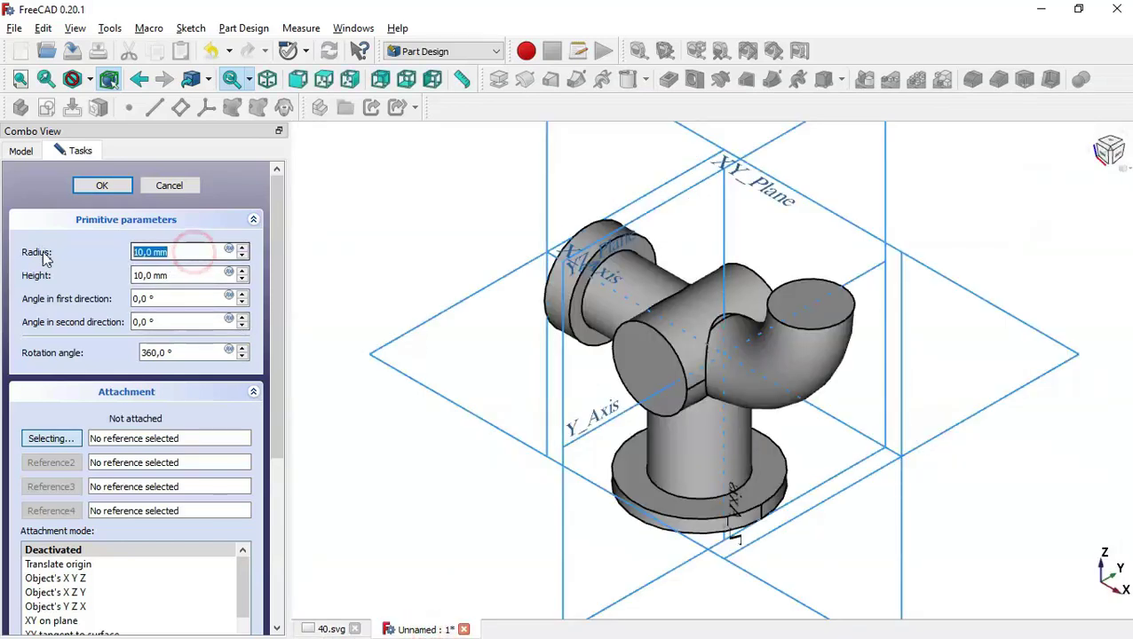
type("1")
key("BackSpace")
type("40")
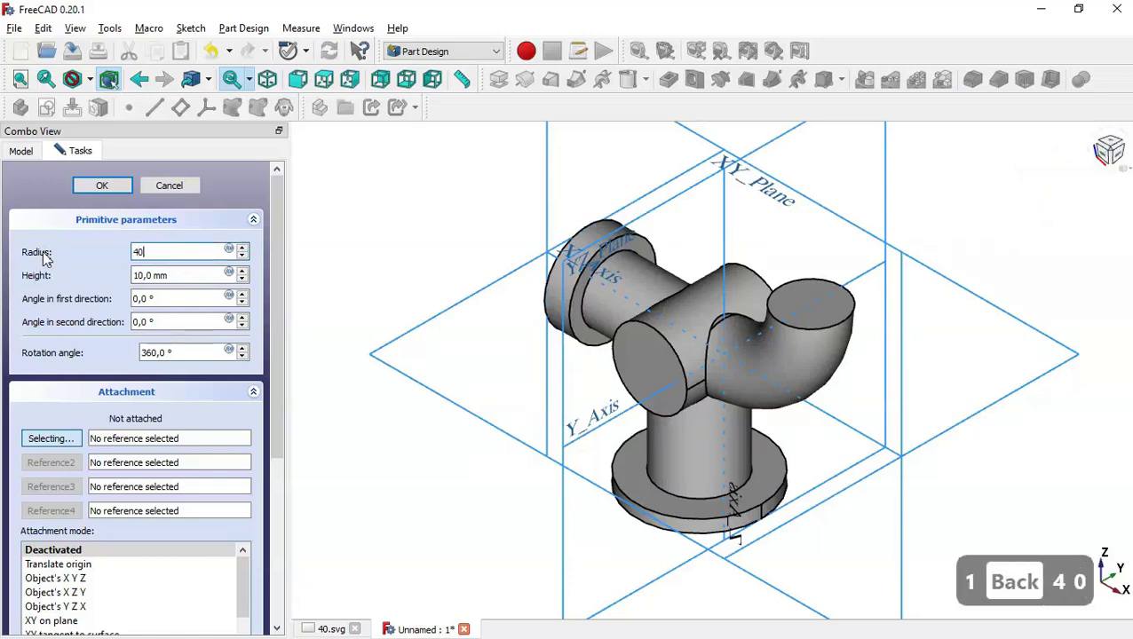
left_click(393, 257)
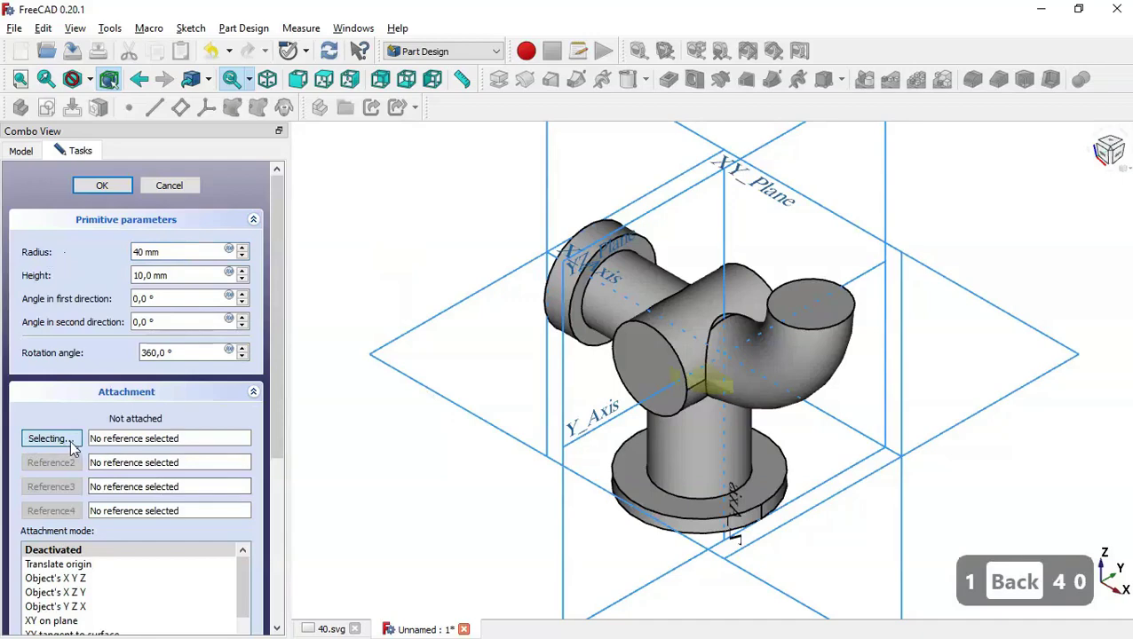
Step: Attach it to the elbow's top face in Inertial CS, flip it outward, and confirm
left_click(820, 309)
left_click_drag(278, 356, 162, 468)
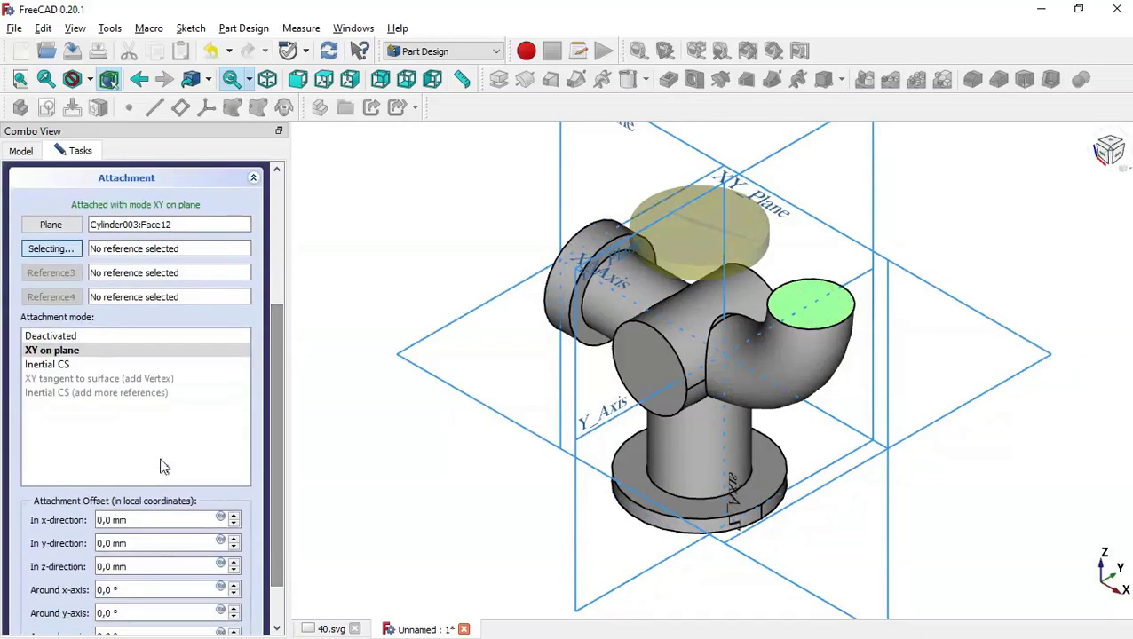
left_click(76, 369)
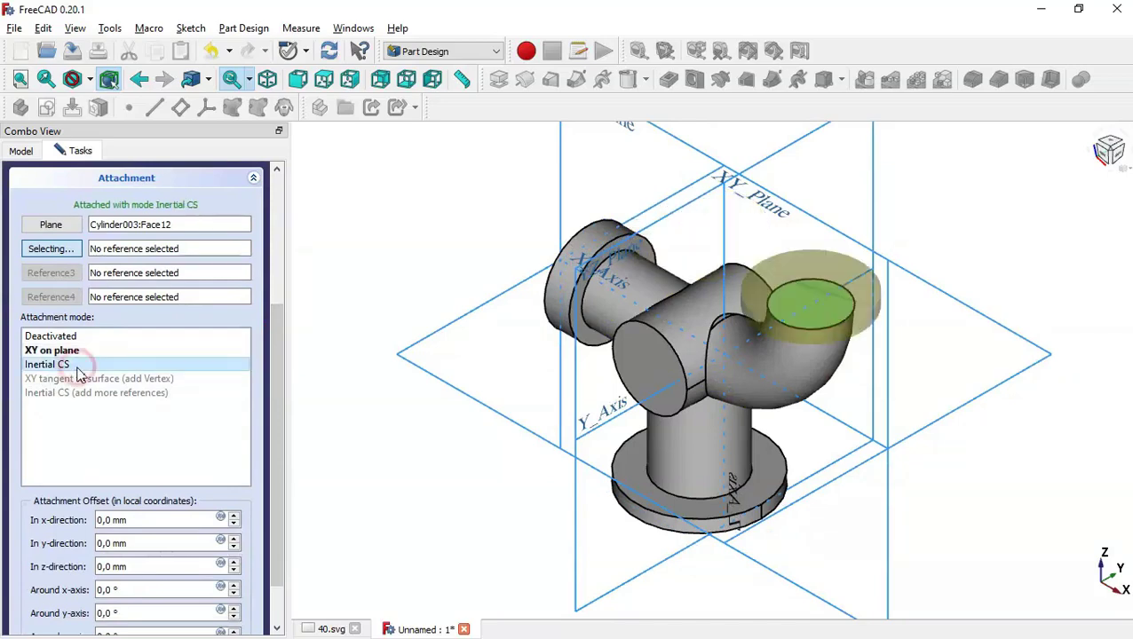
middle_click_drag(967, 469, 926, 416)
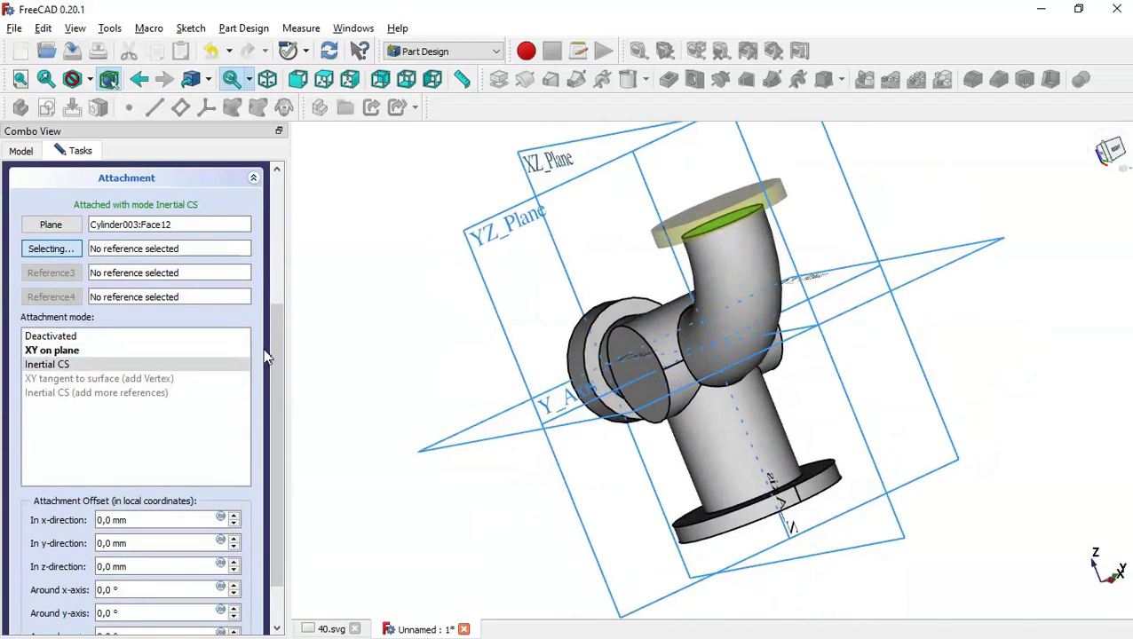
scroll(274, 360, "down", 2)
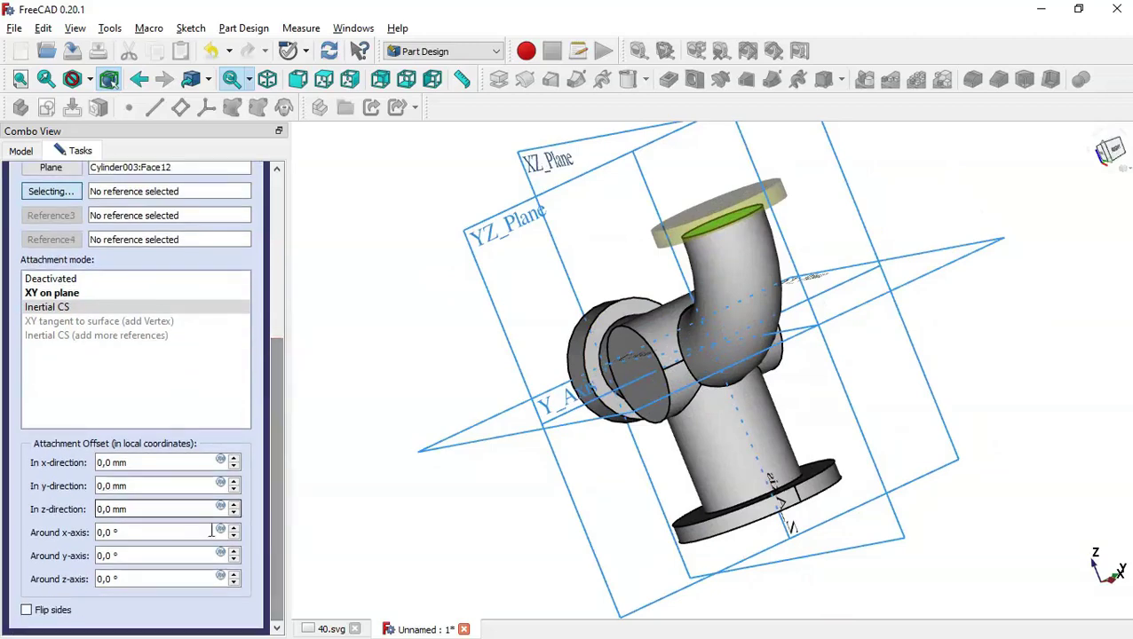
left_click(52, 611)
left_click_drag(274, 477, 274, 293)
left_click(106, 190)
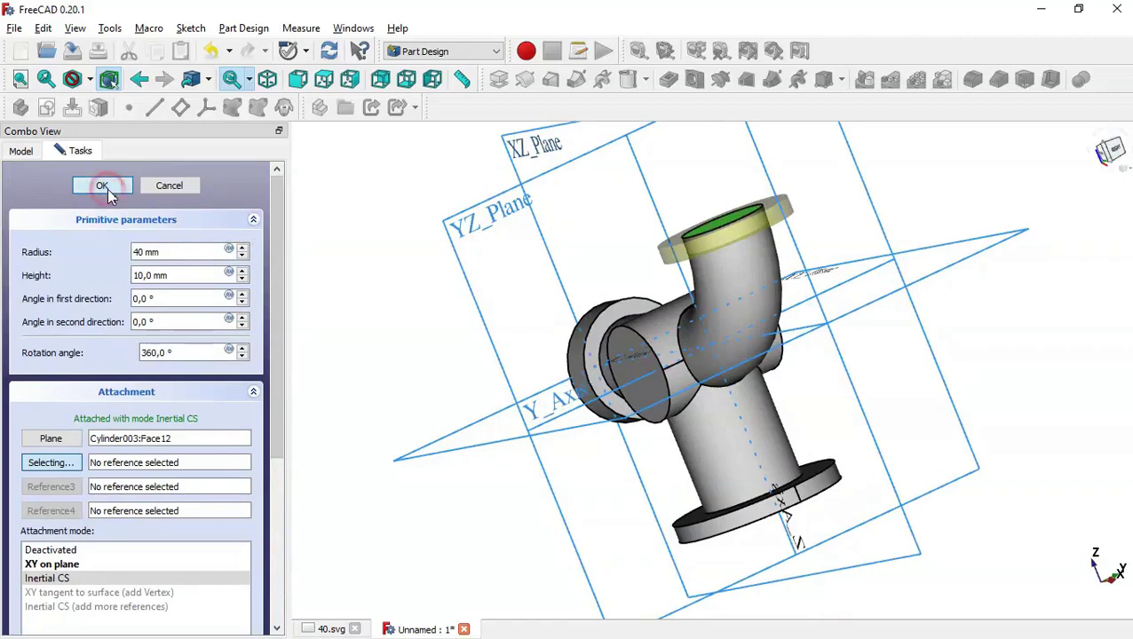
left_click(375, 227)
key("Home")
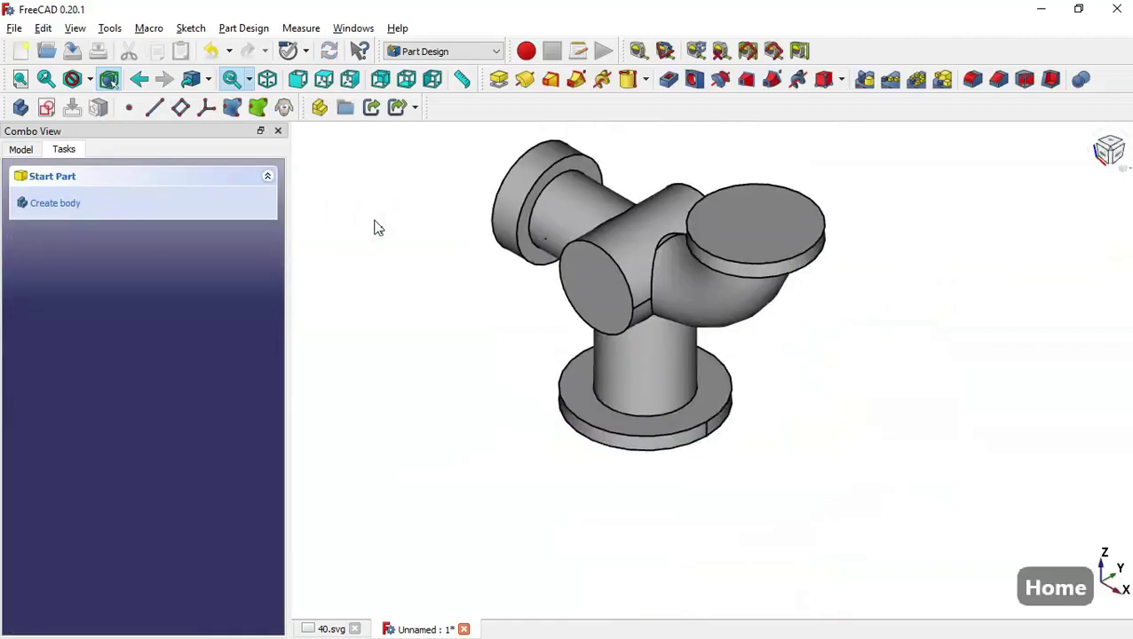
middle_click_drag(459, 346, 504, 213)
left_click(332, 630)
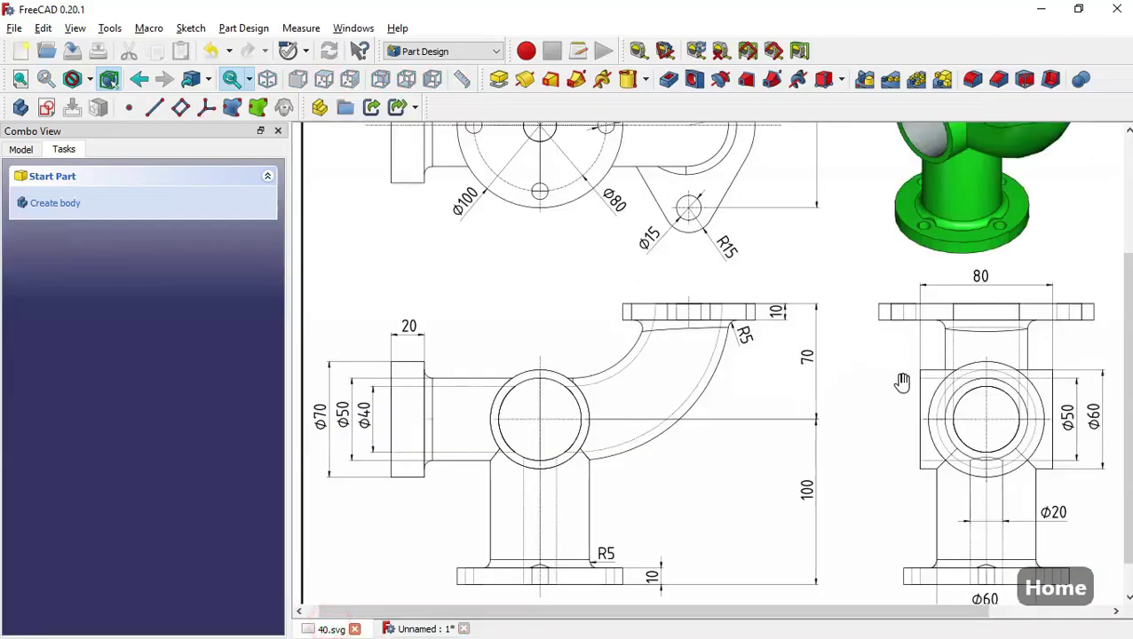
scroll(900, 382, "up", 3)
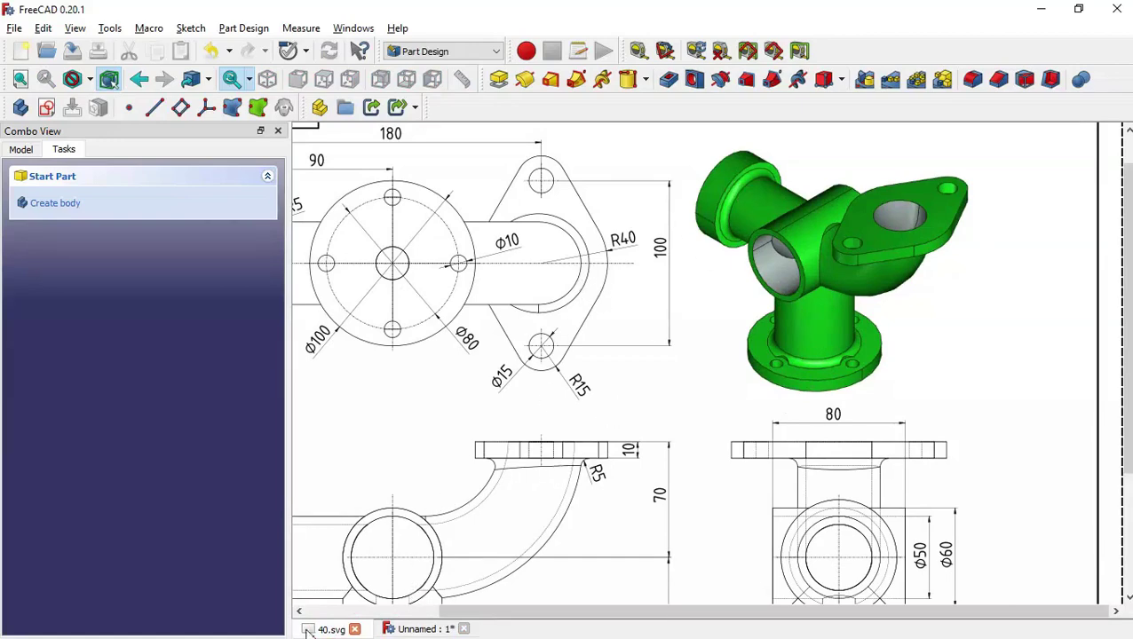
left_click_drag(637, 391, 801, 213)
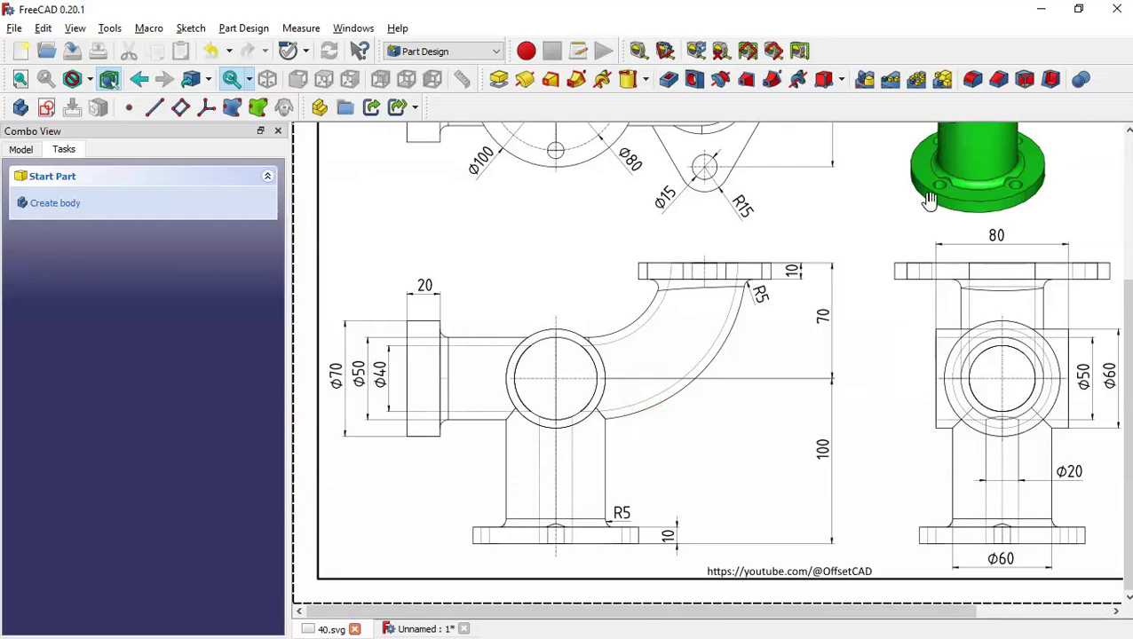
left_click_drag(719, 277, 710, 392)
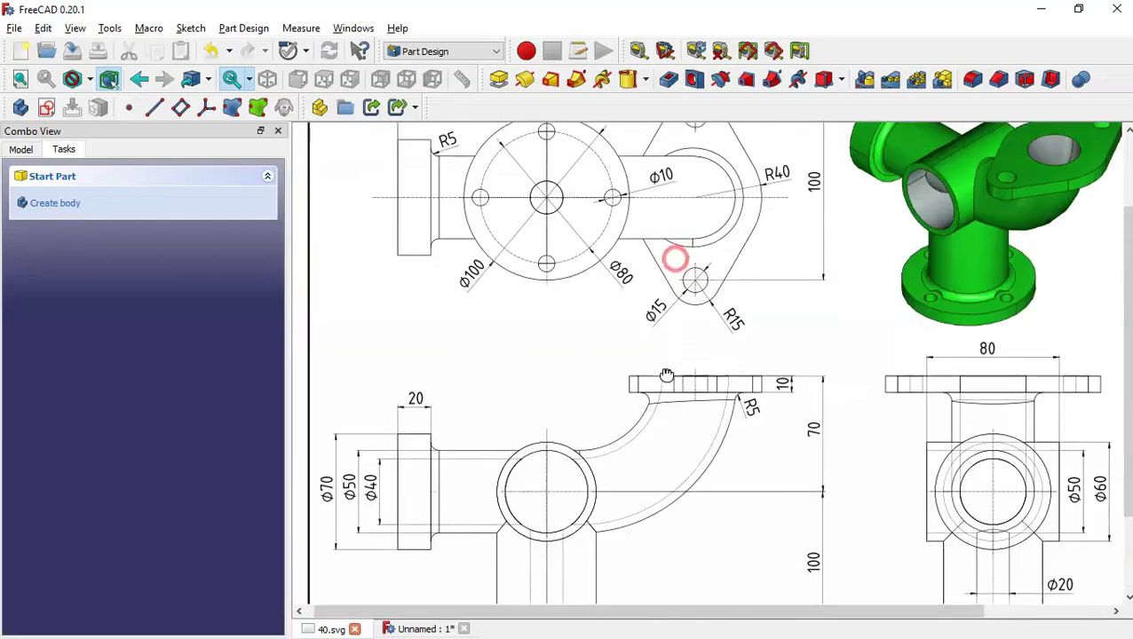
left_click(419, 630)
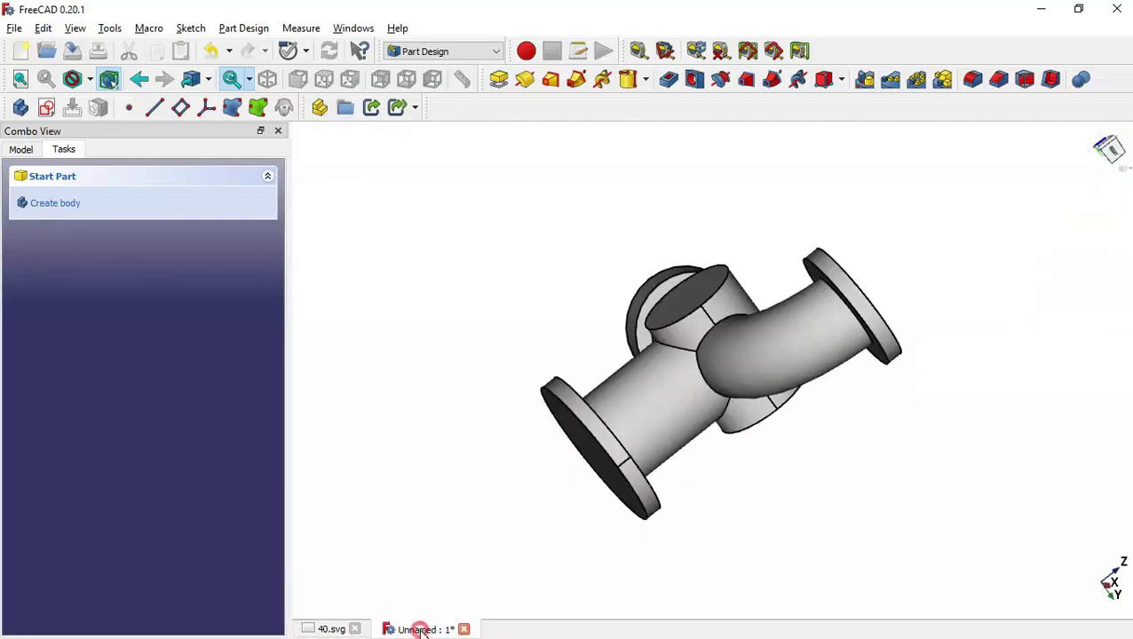
key("Home")
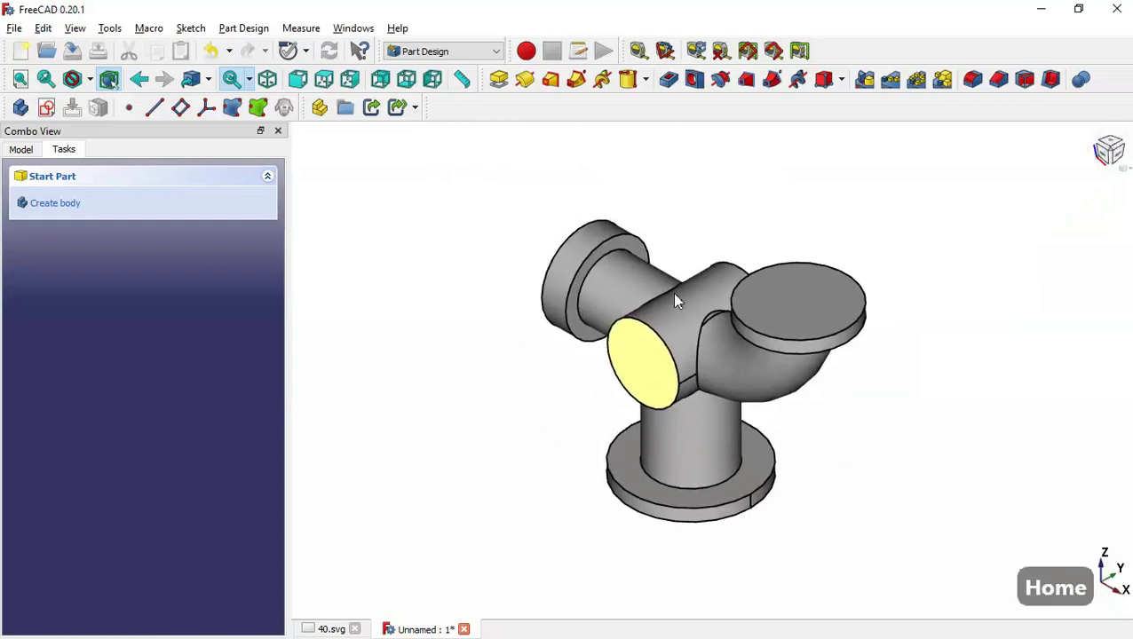
left_click(608, 259)
scroll(631, 251, "up", 1)
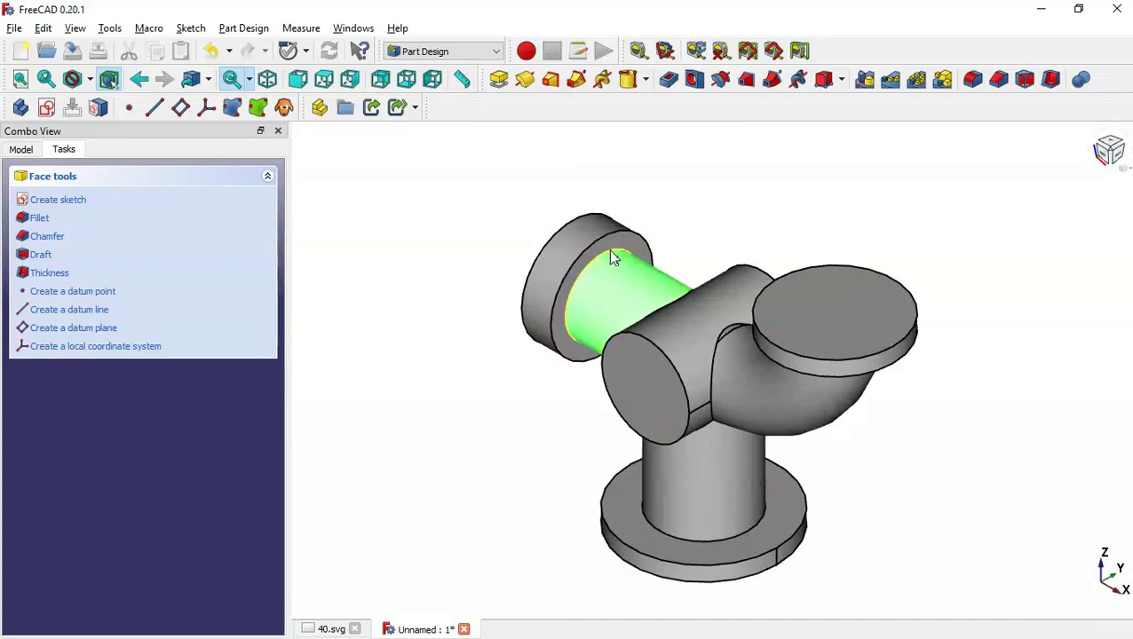
Step: Fillet the left, base and elbow pipe-to-flange edges with a 5 mm radius, then inspect the result
left_click(612, 255)
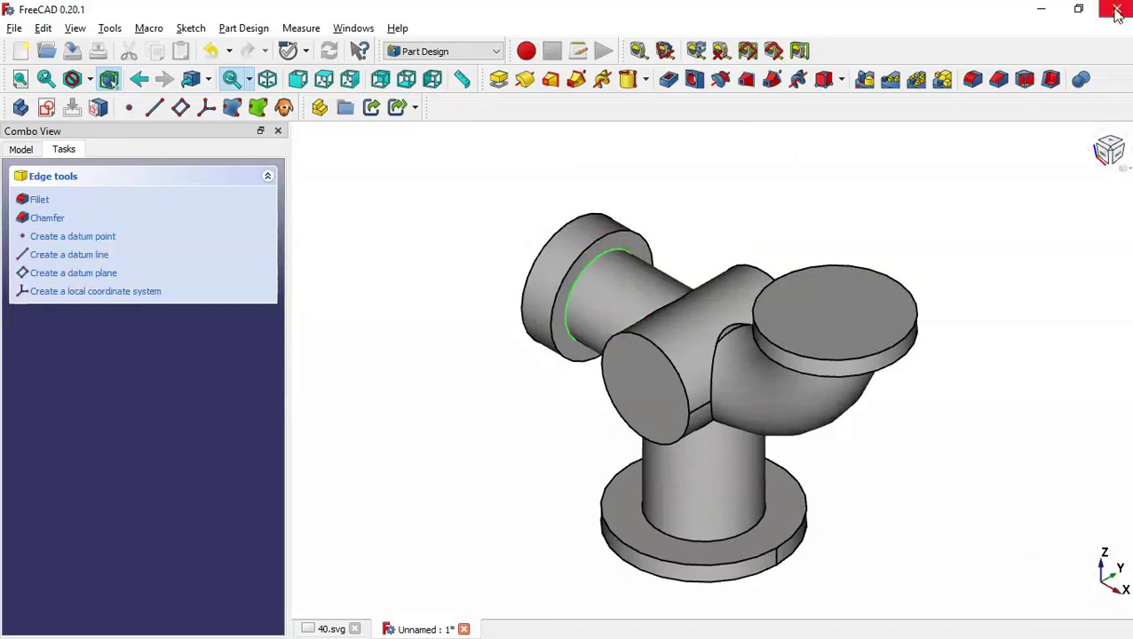
left_click(981, 80)
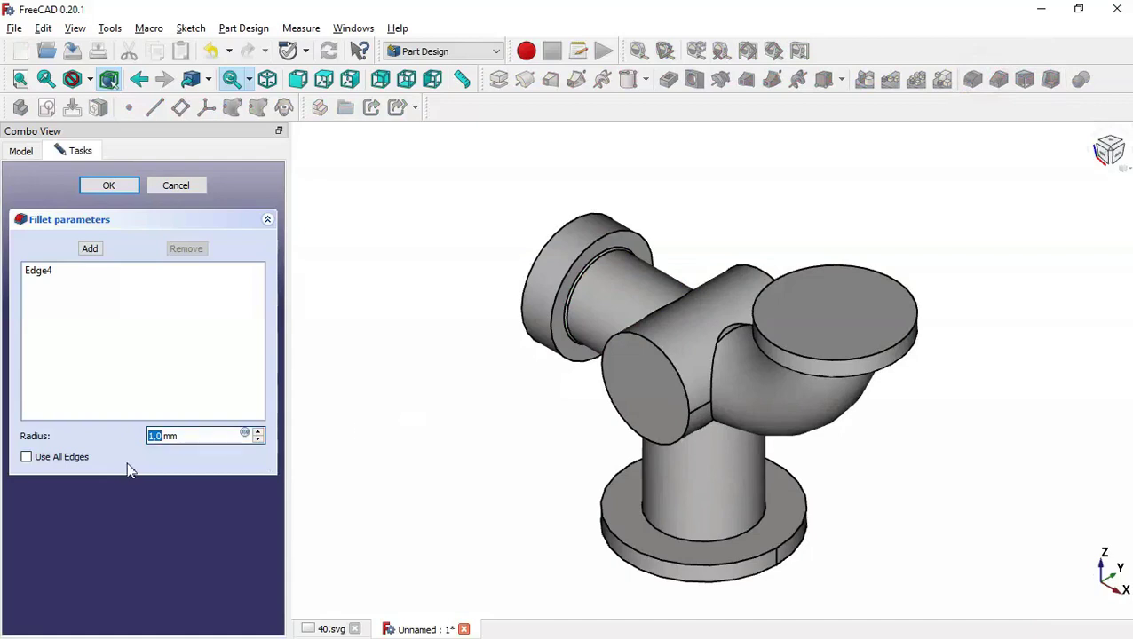
type("5")
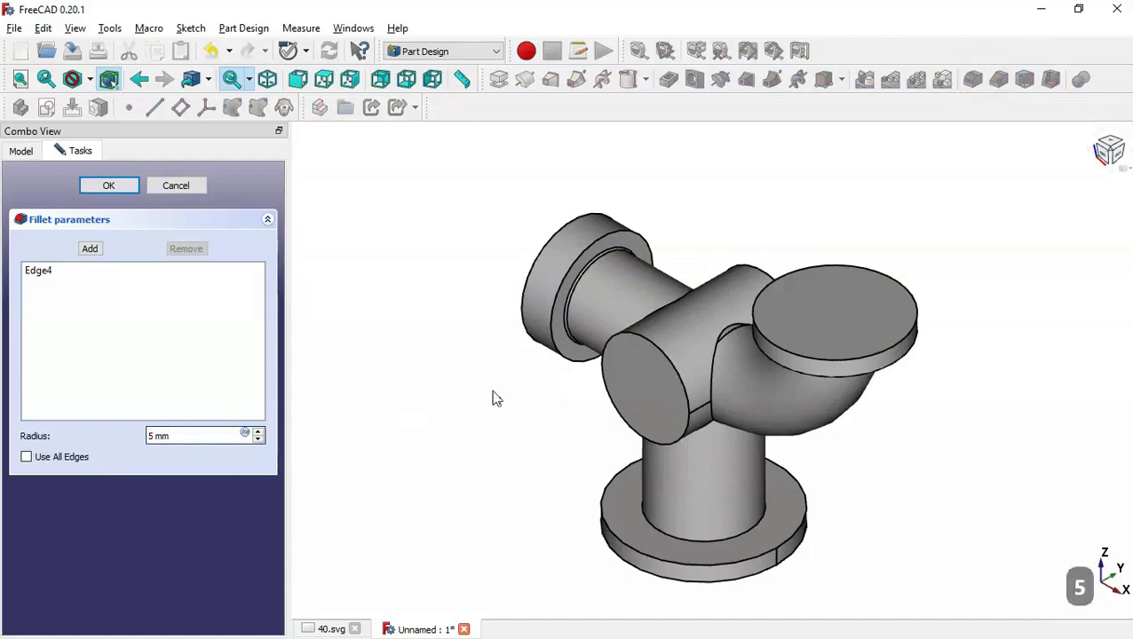
left_click(93, 249)
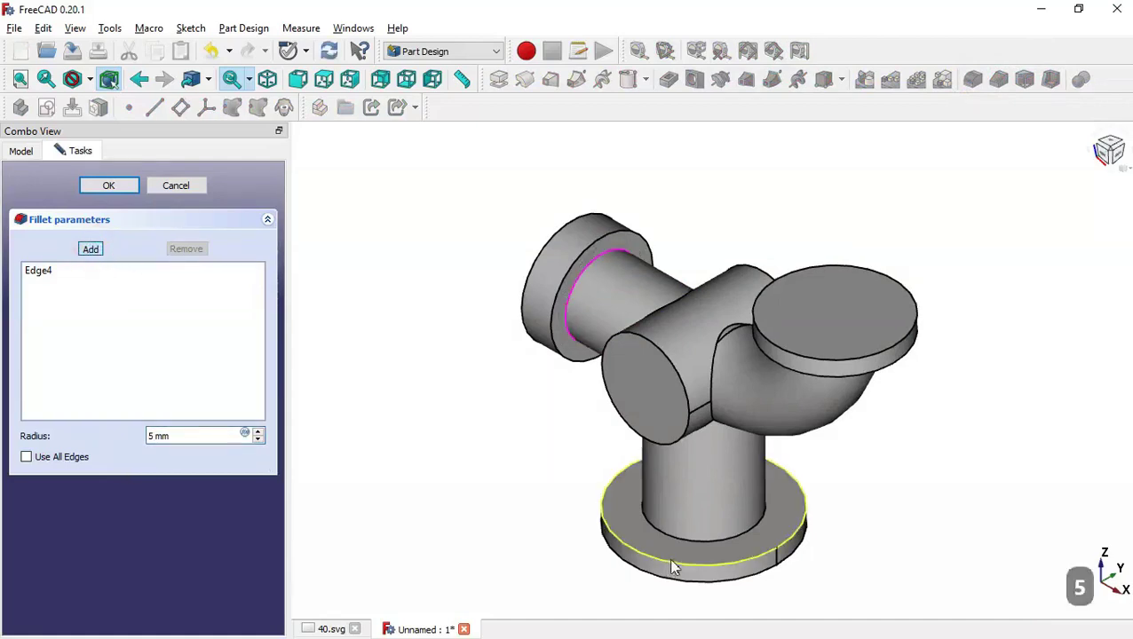
left_click(726, 539)
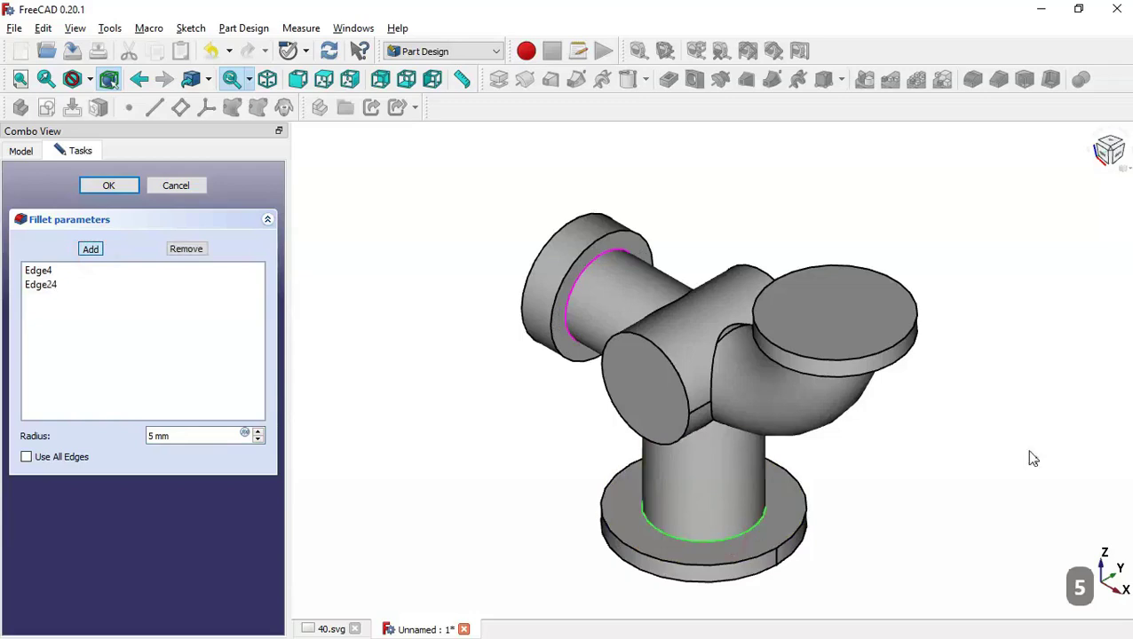
middle_click_drag(1030, 457, 1026, 450)
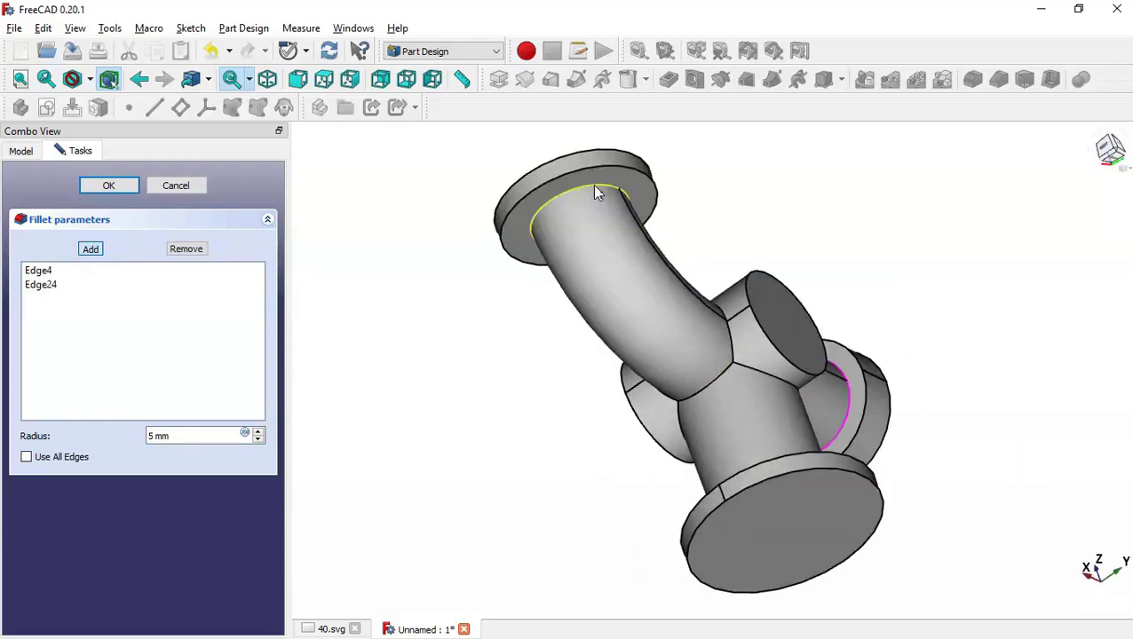
left_click(597, 193)
left_click(110, 187)
middle_click_drag(502, 369, 780, 368)
scroll(780, 377, "down", 2)
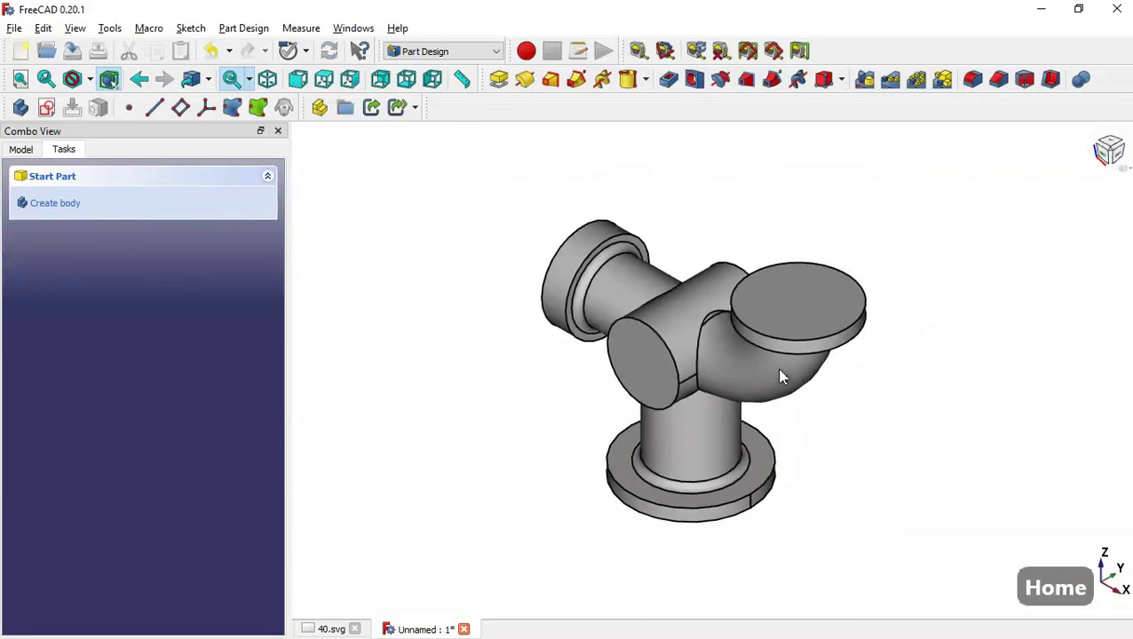